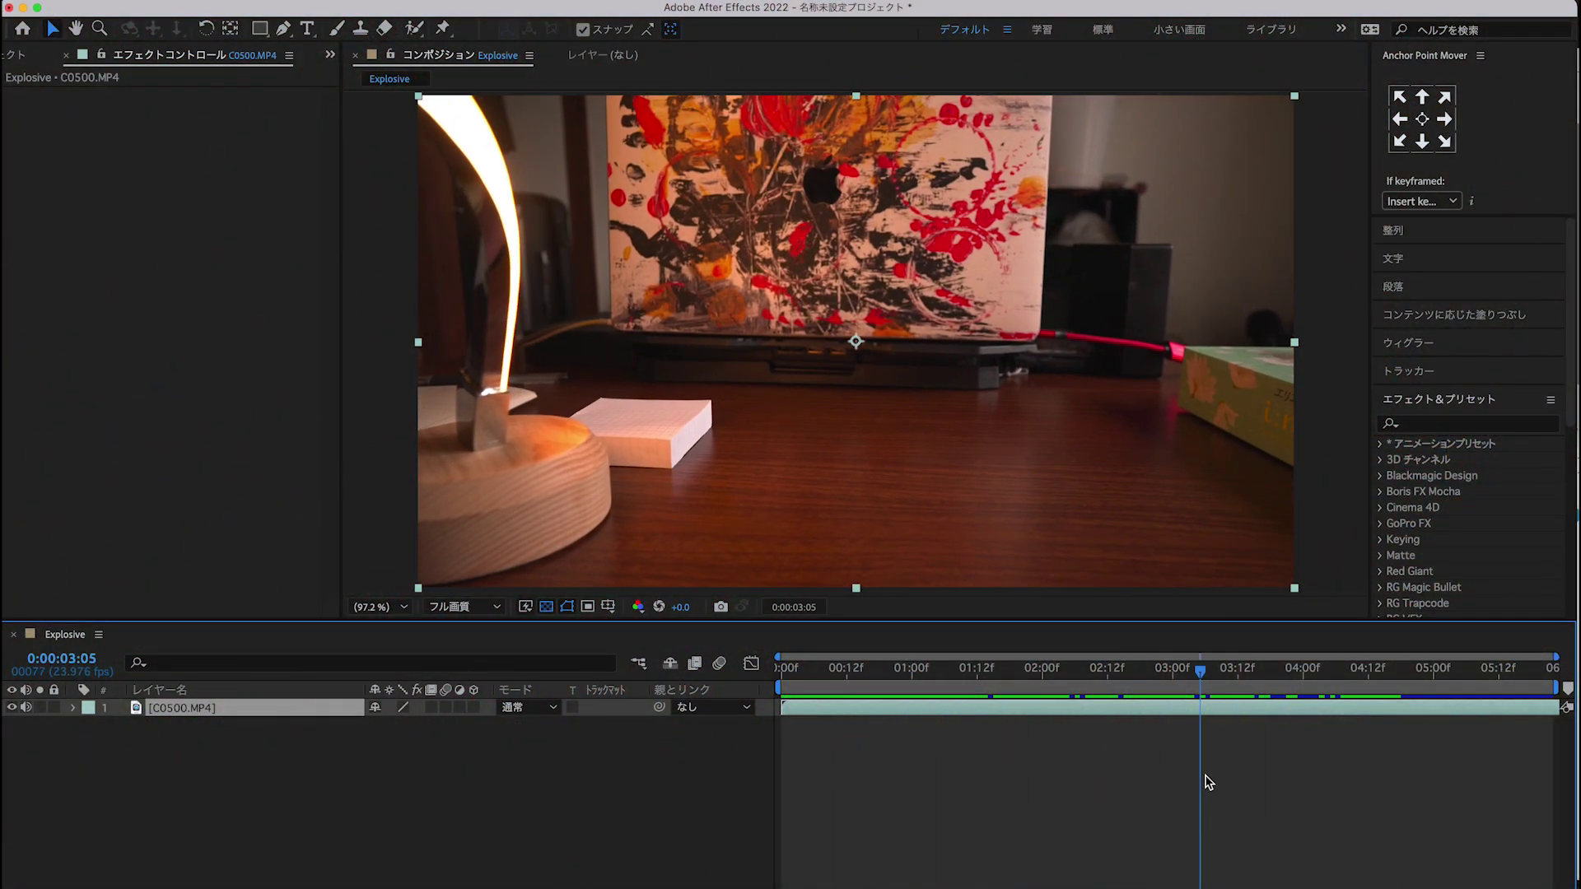
- Add a text layer reading 'ナゲットを投げっ！と' over the desk footage
left_click_drag(1190, 776, 999, 766)
key("super+t")
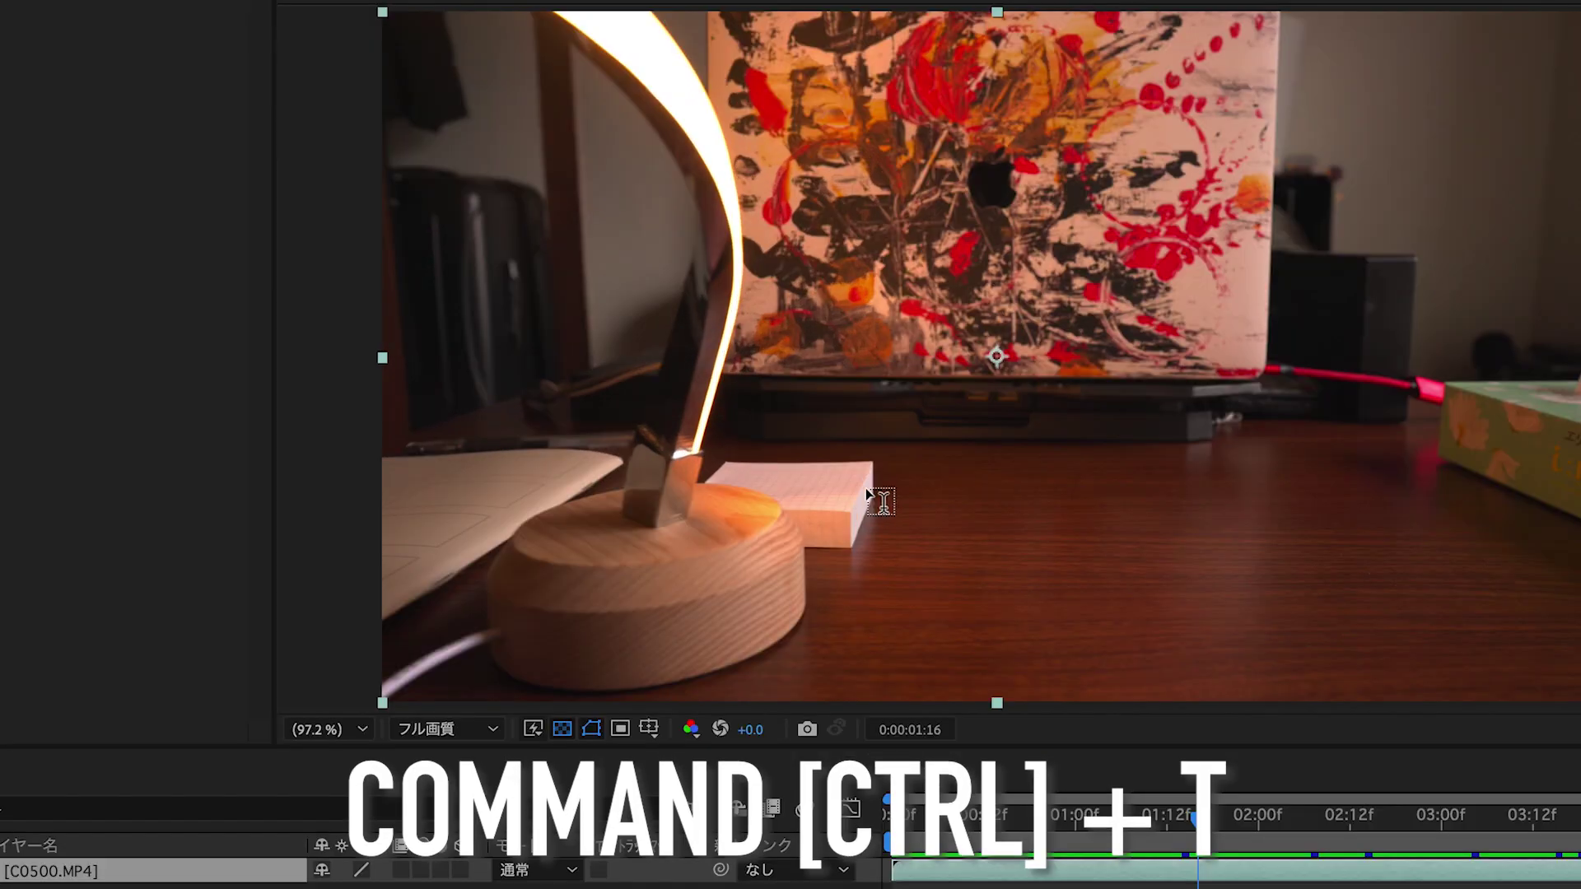
left_click(857, 490)
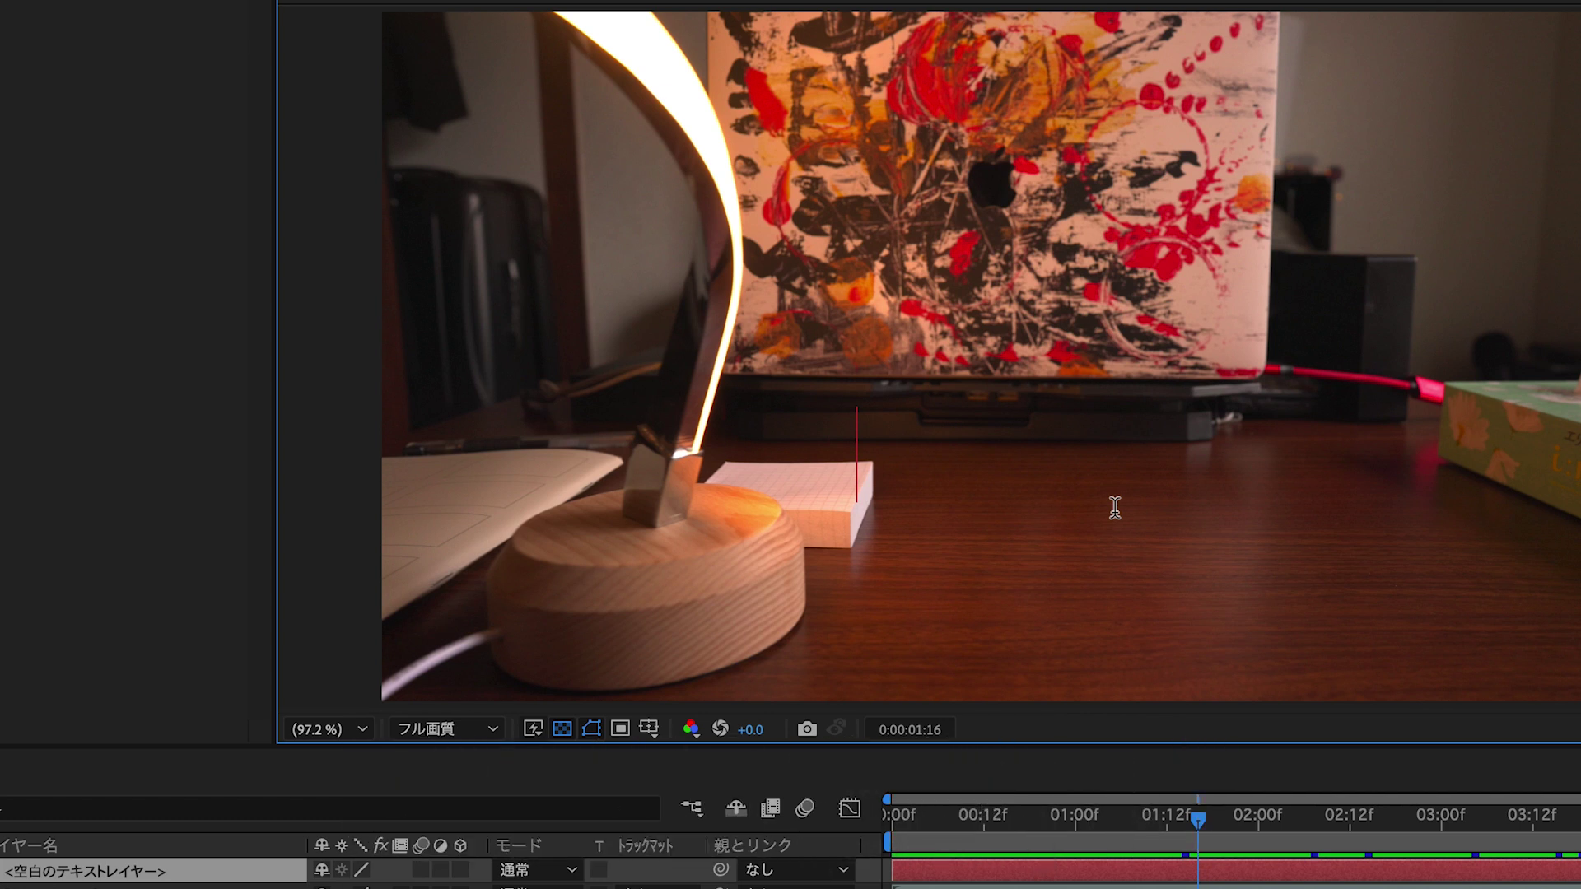
type("ナゲットを投げっ！と")
- Trim the caption layer's in-point so it starts at 0:00:01:01
left_click_drag(1203, 823, 922, 820)
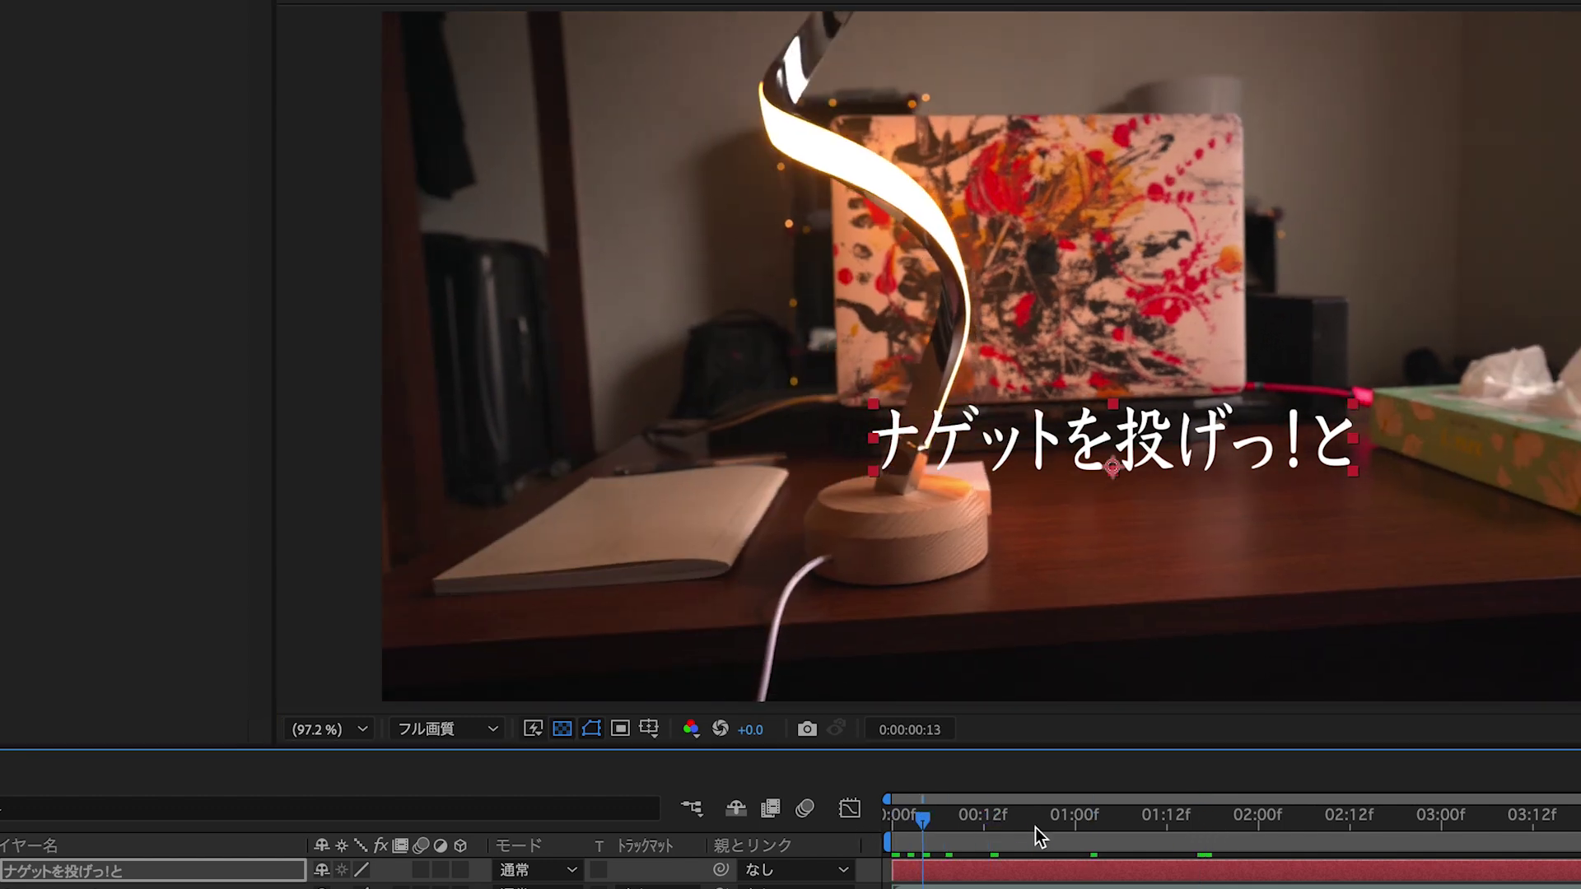
left_click_drag(1035, 828, 1080, 824)
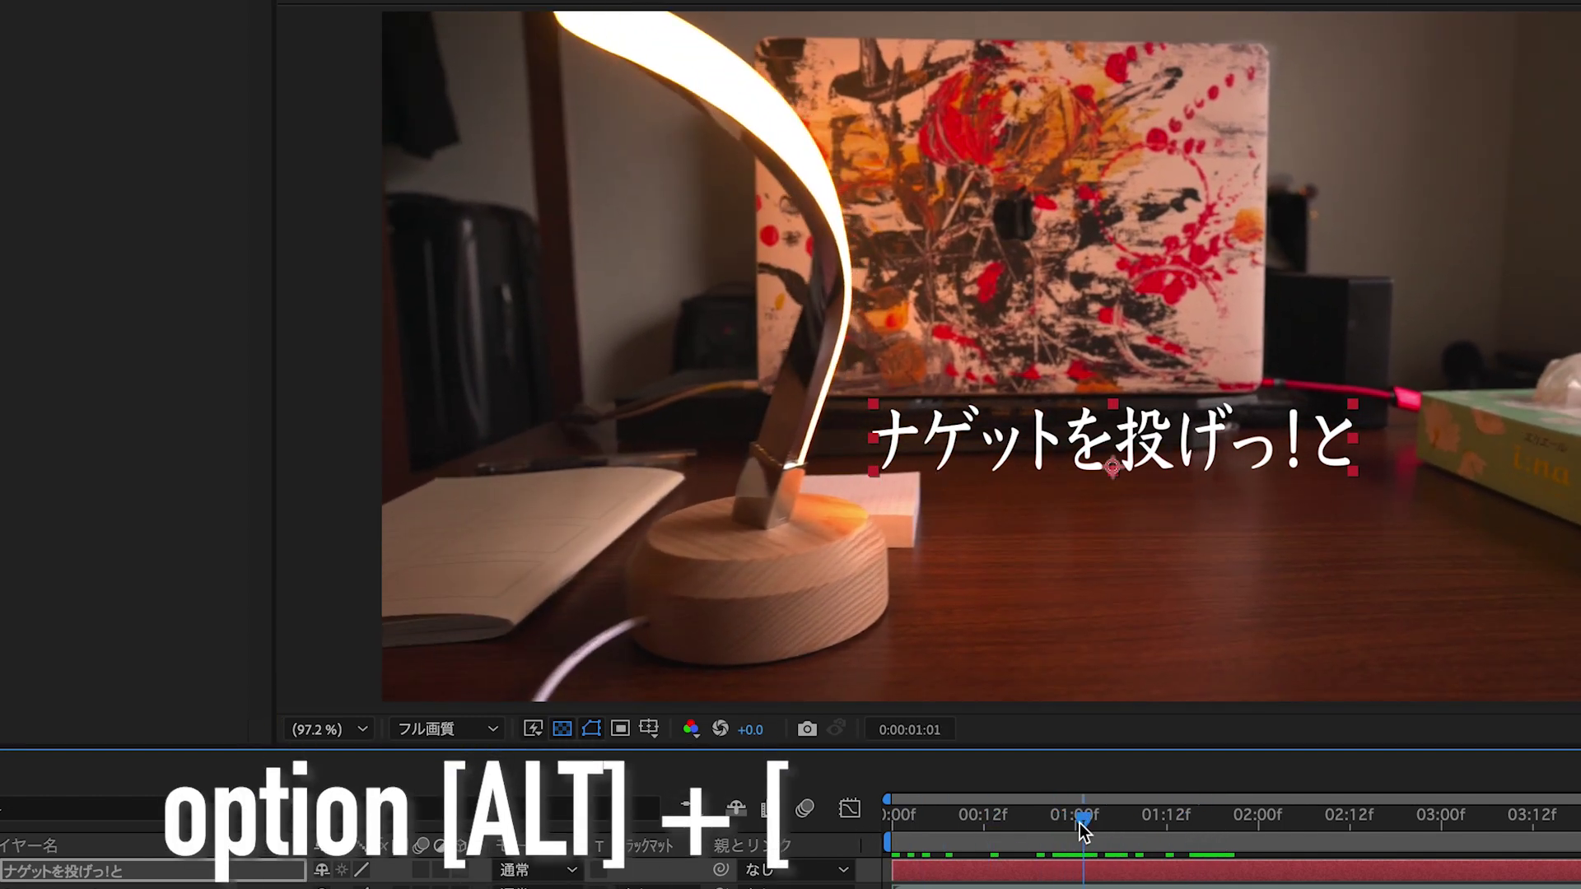
key("alt+bracketleft")
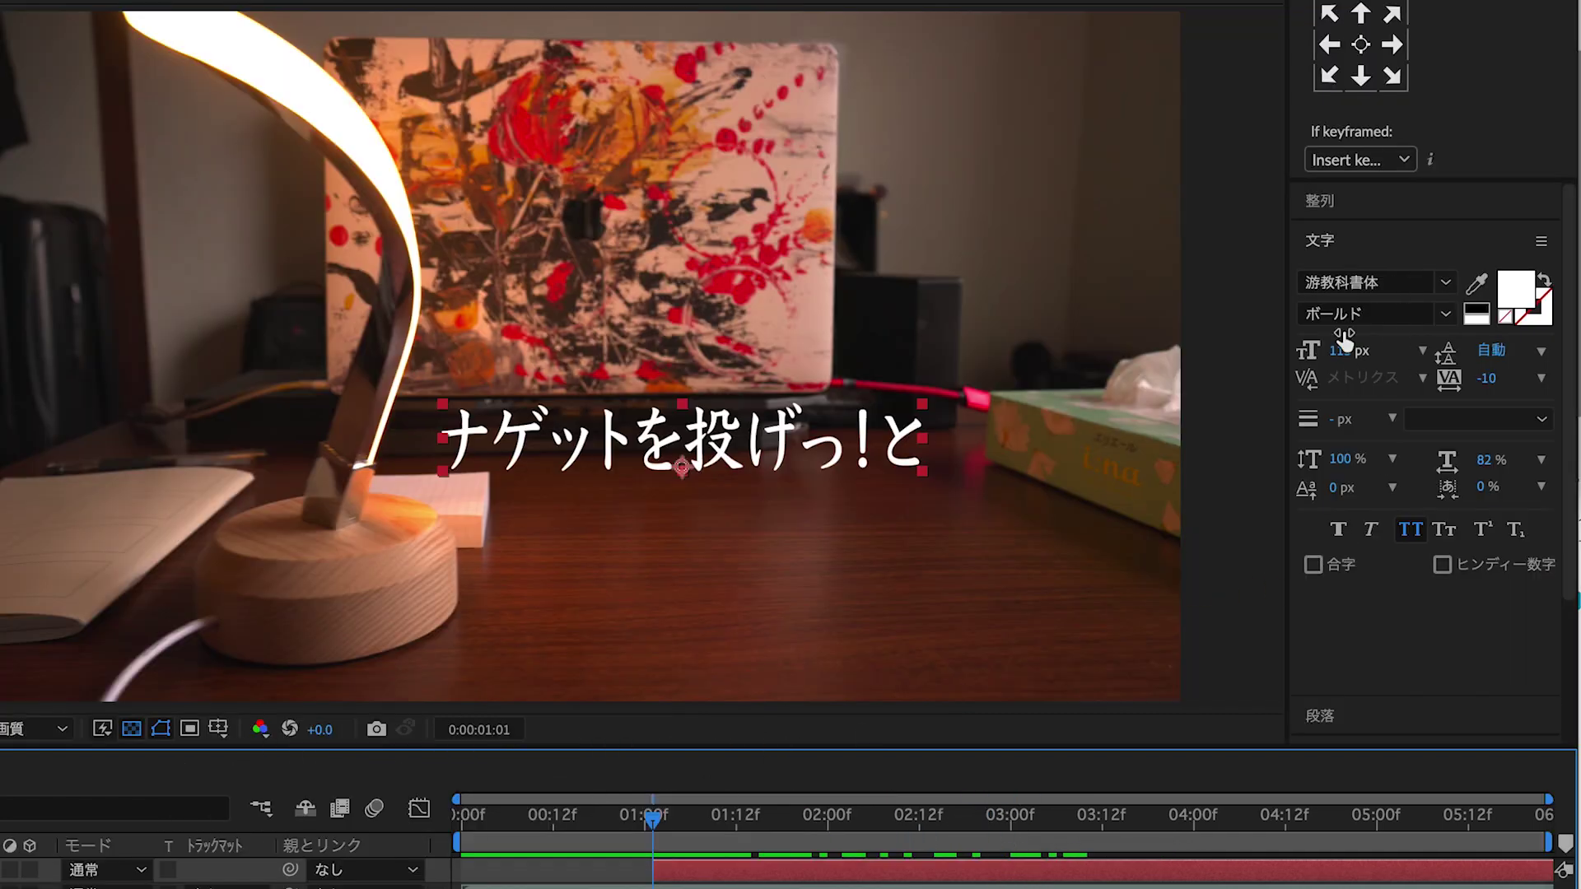
- Reduce the caption's font size to 96 px in the Character panel
double_click(655, 436)
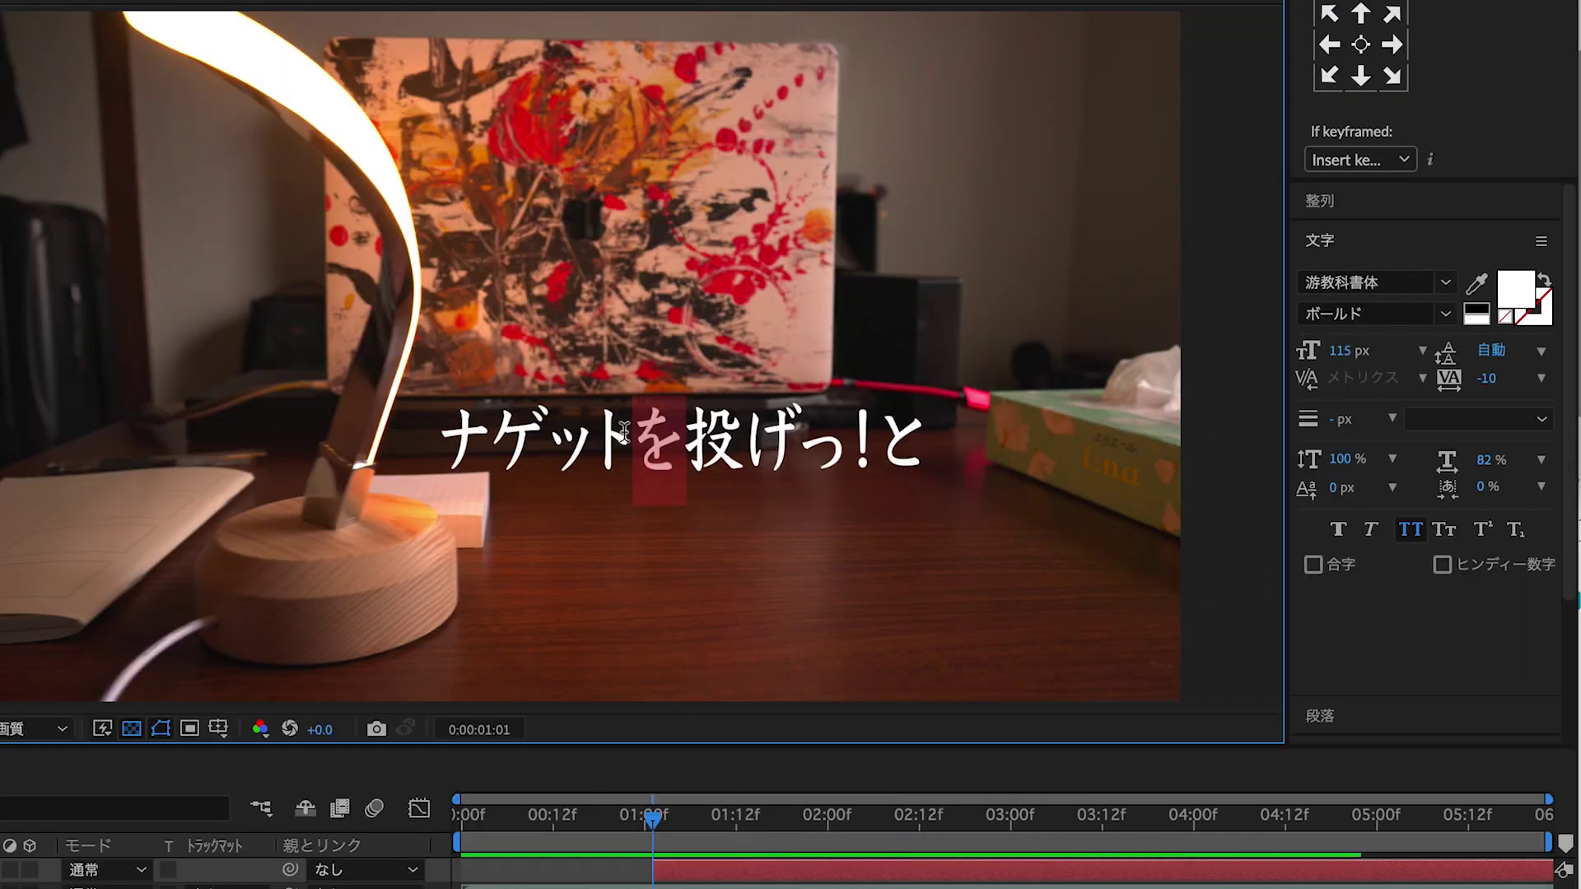
left_click_drag(1329, 363, 1306, 352)
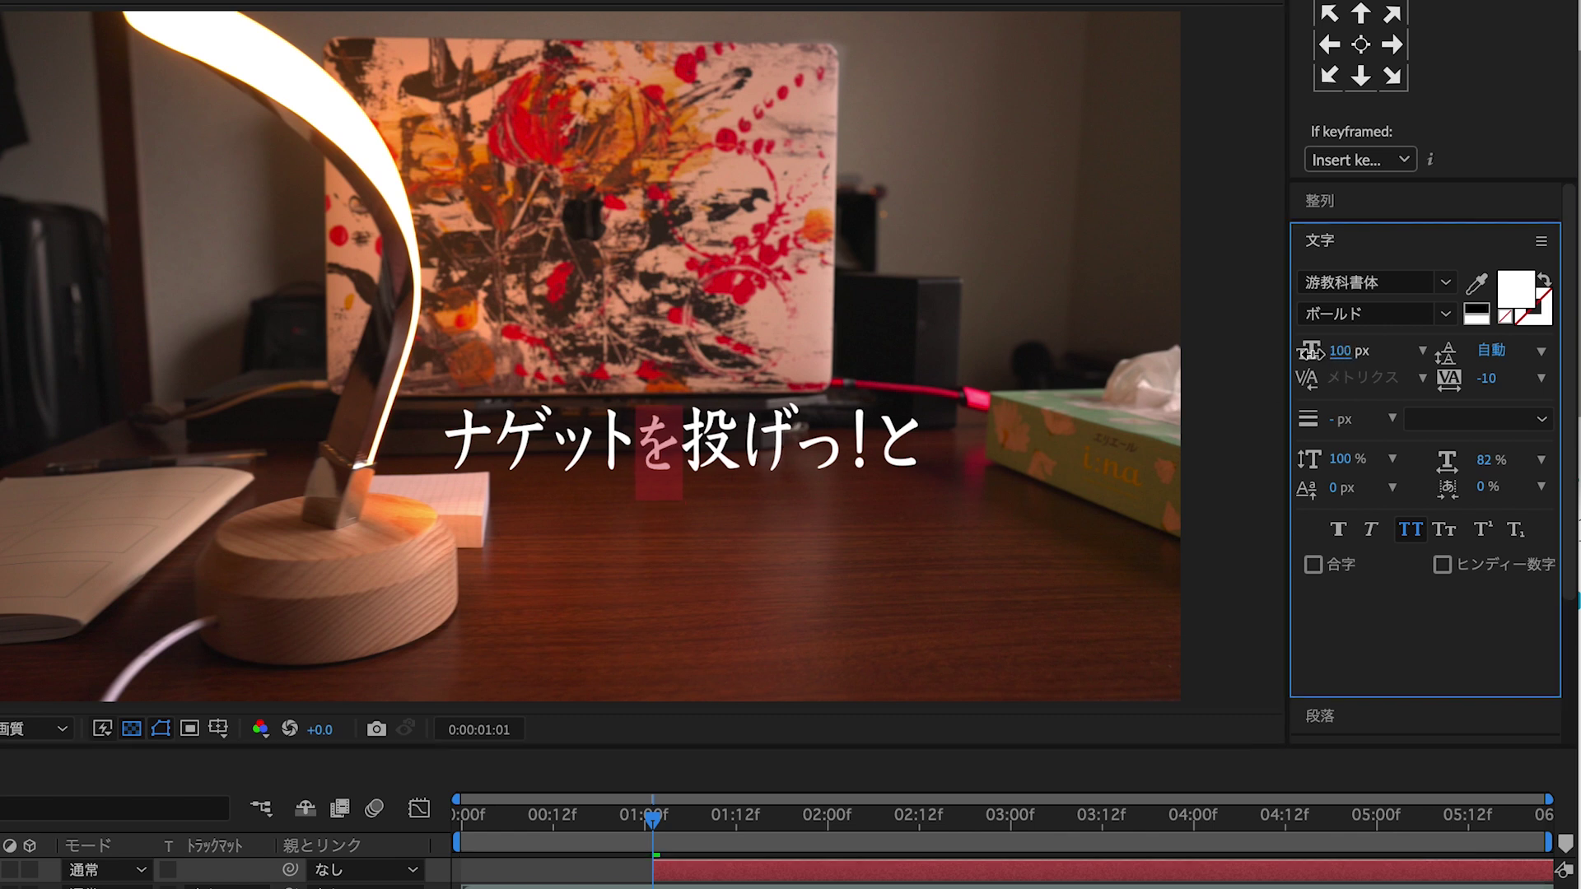
left_click(949, 398)
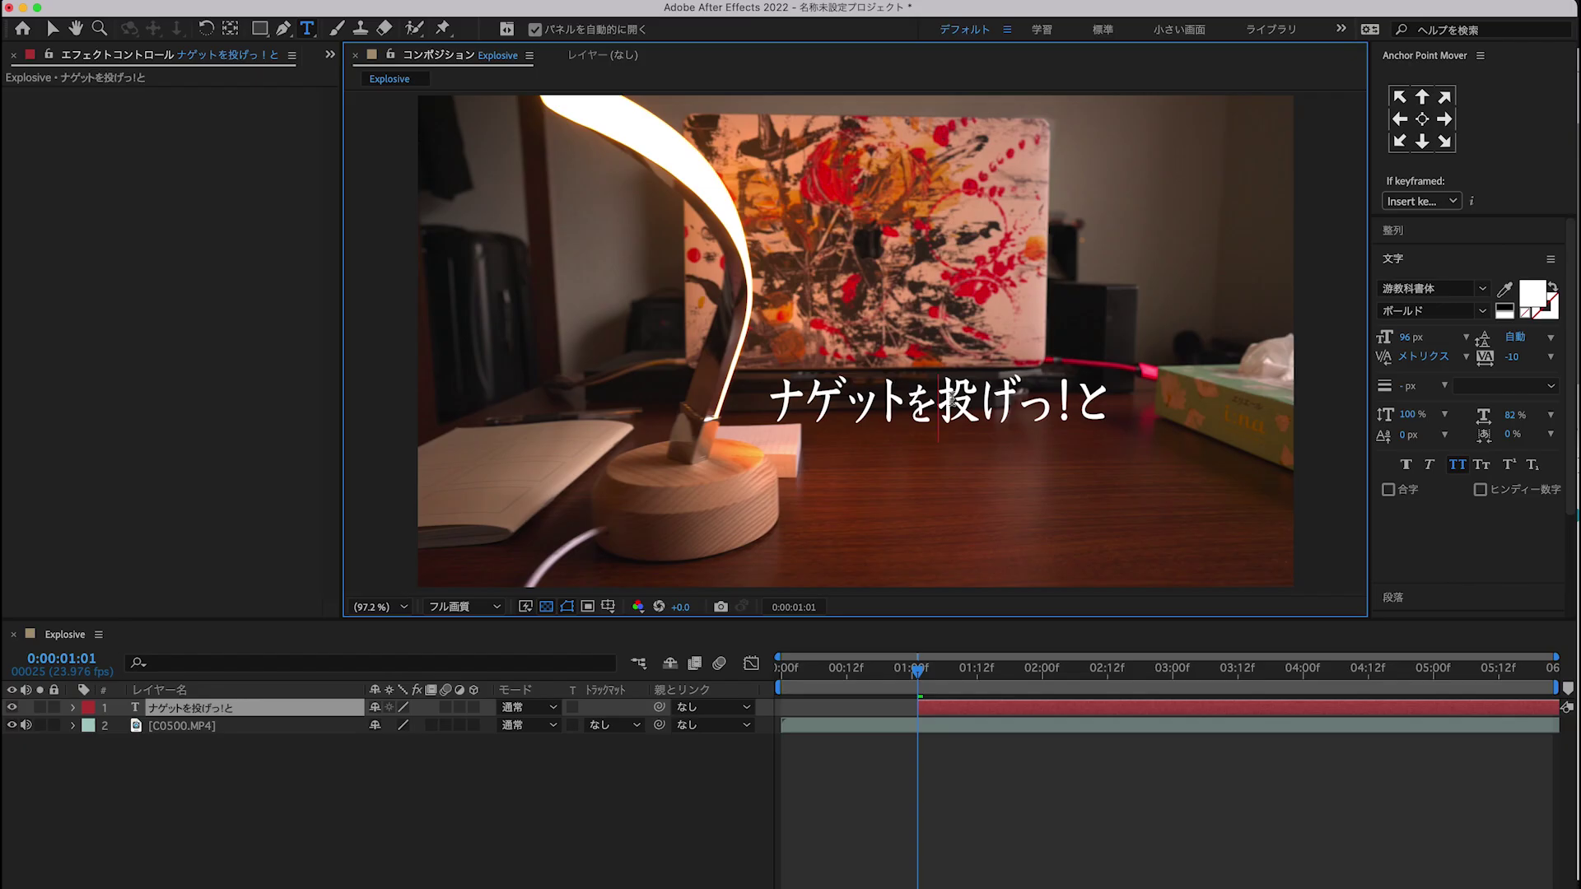
- Apply the Animation Presets > Text > Animate In > フェードアップ (文字) preset to the caption
left_click(1441, 262)
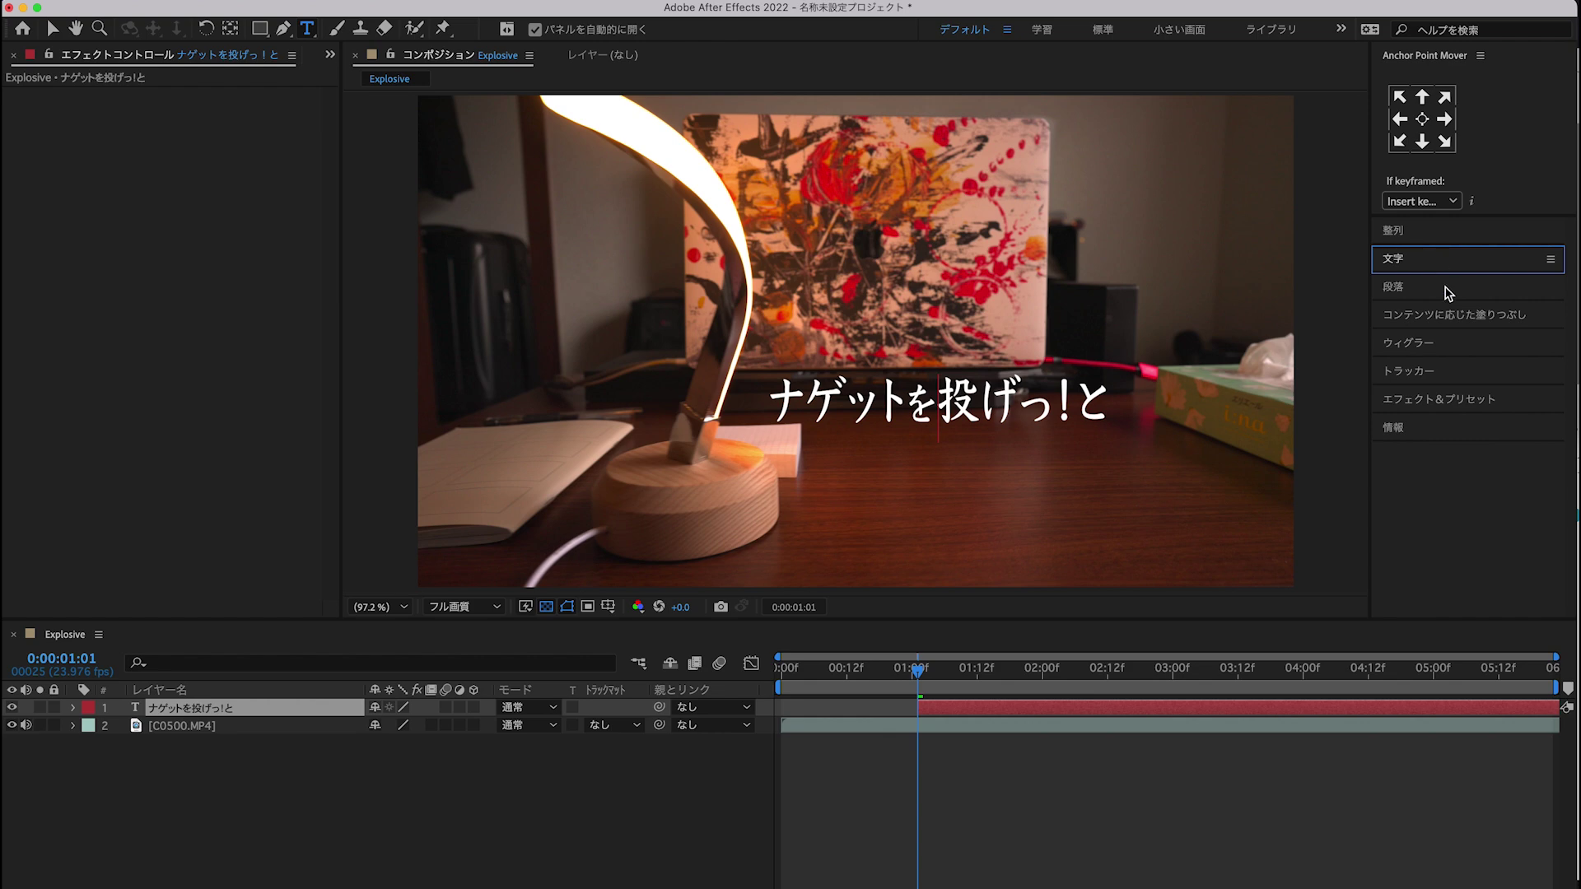
left_click(1431, 402)
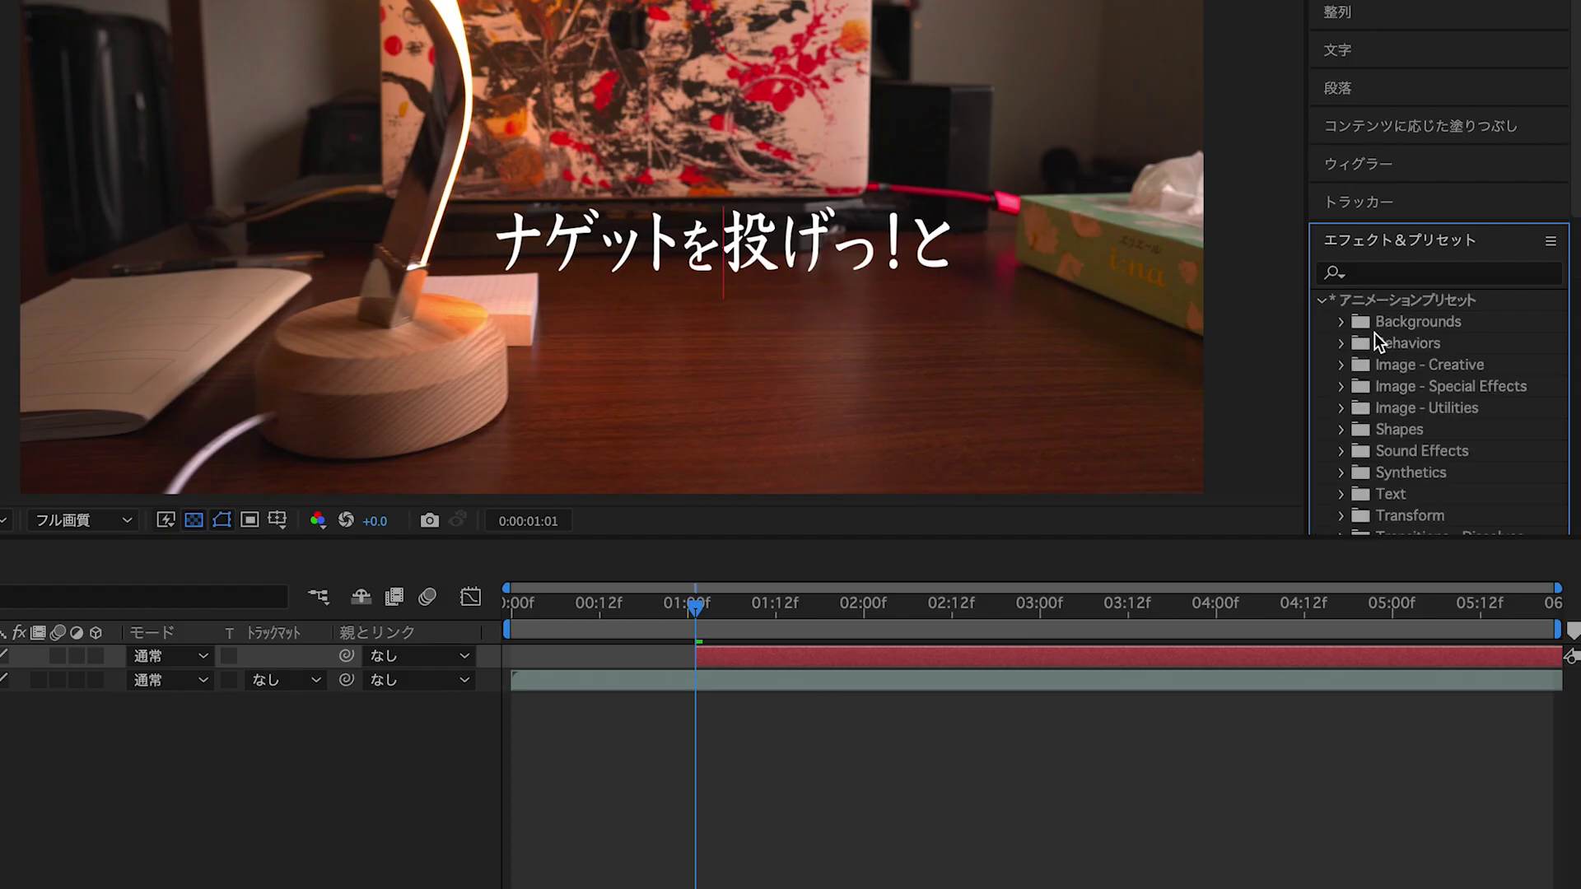
scroll(1376, 332, "down", 3)
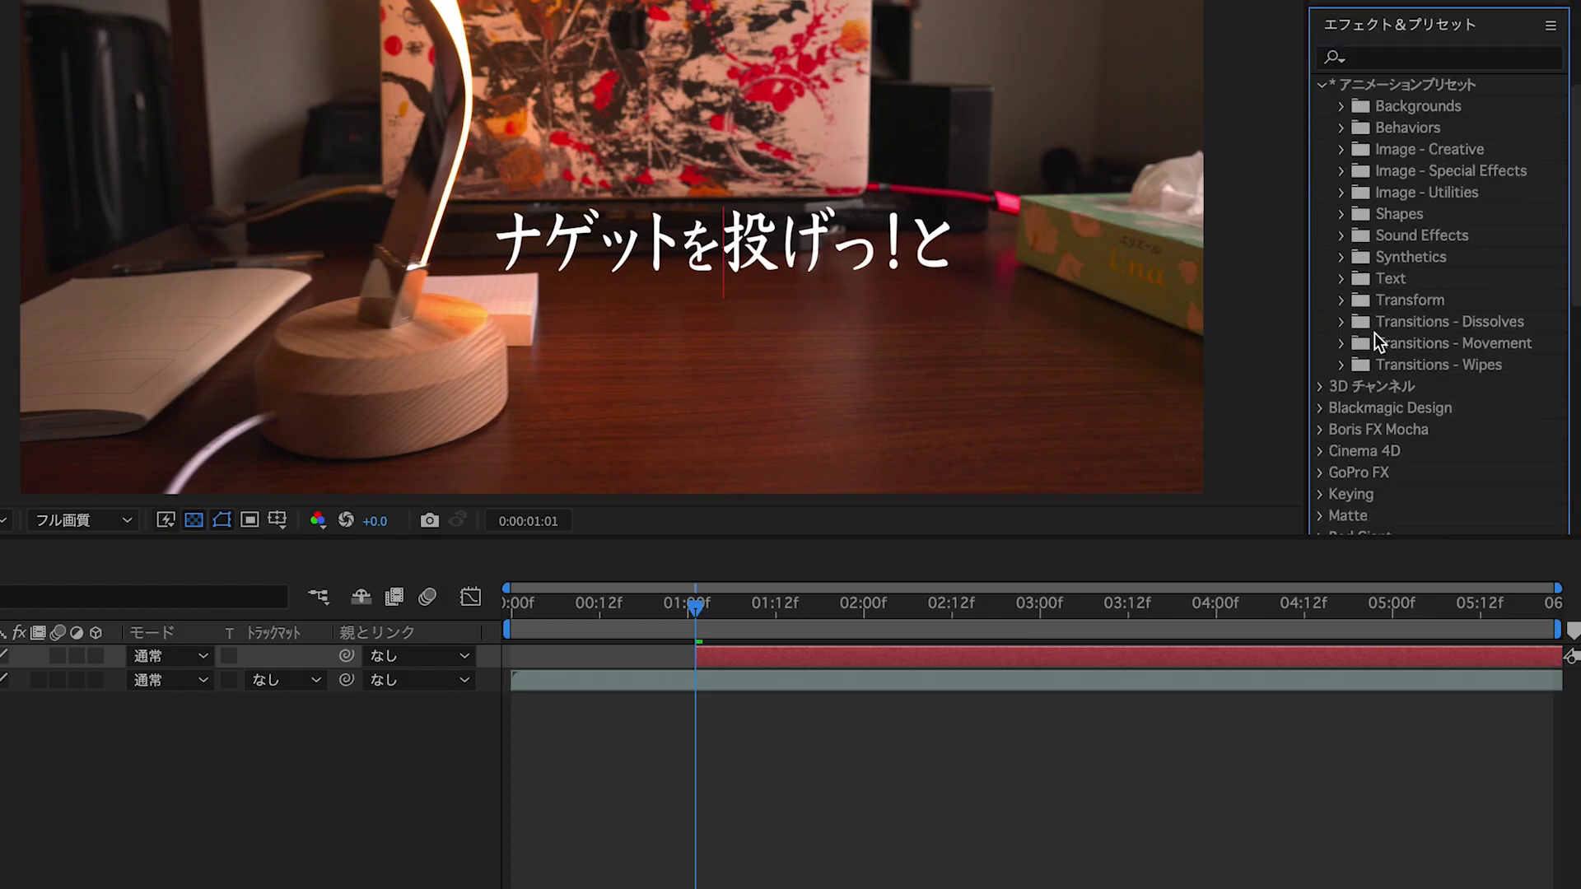
left_click(1340, 280)
scroll(1416, 280, "down", 2)
scroll(1417, 280, "down", 2)
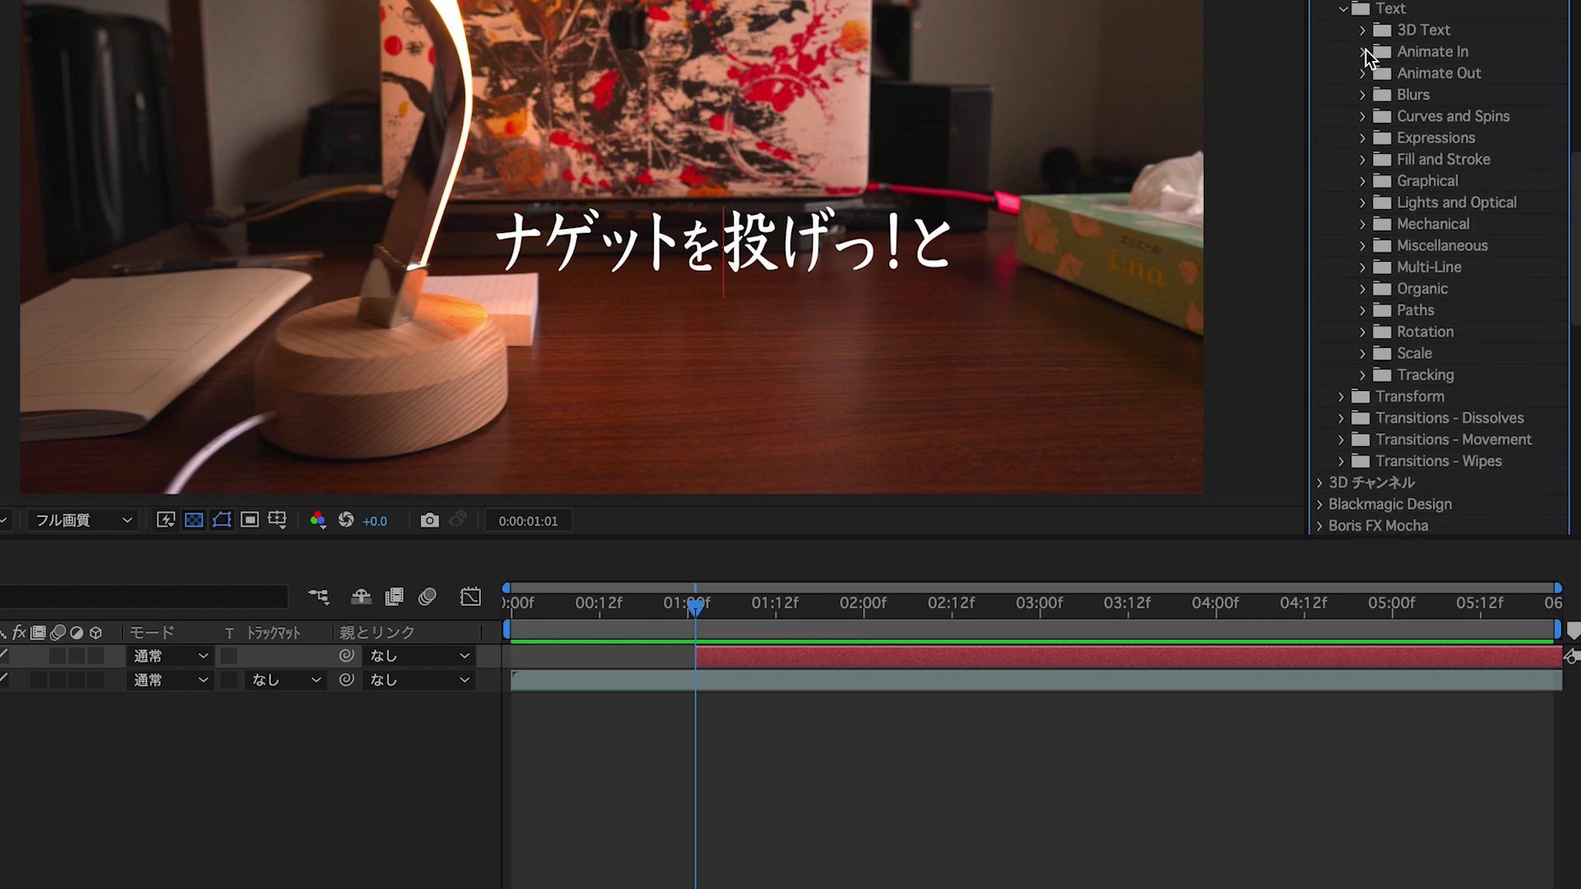
left_click(1364, 51)
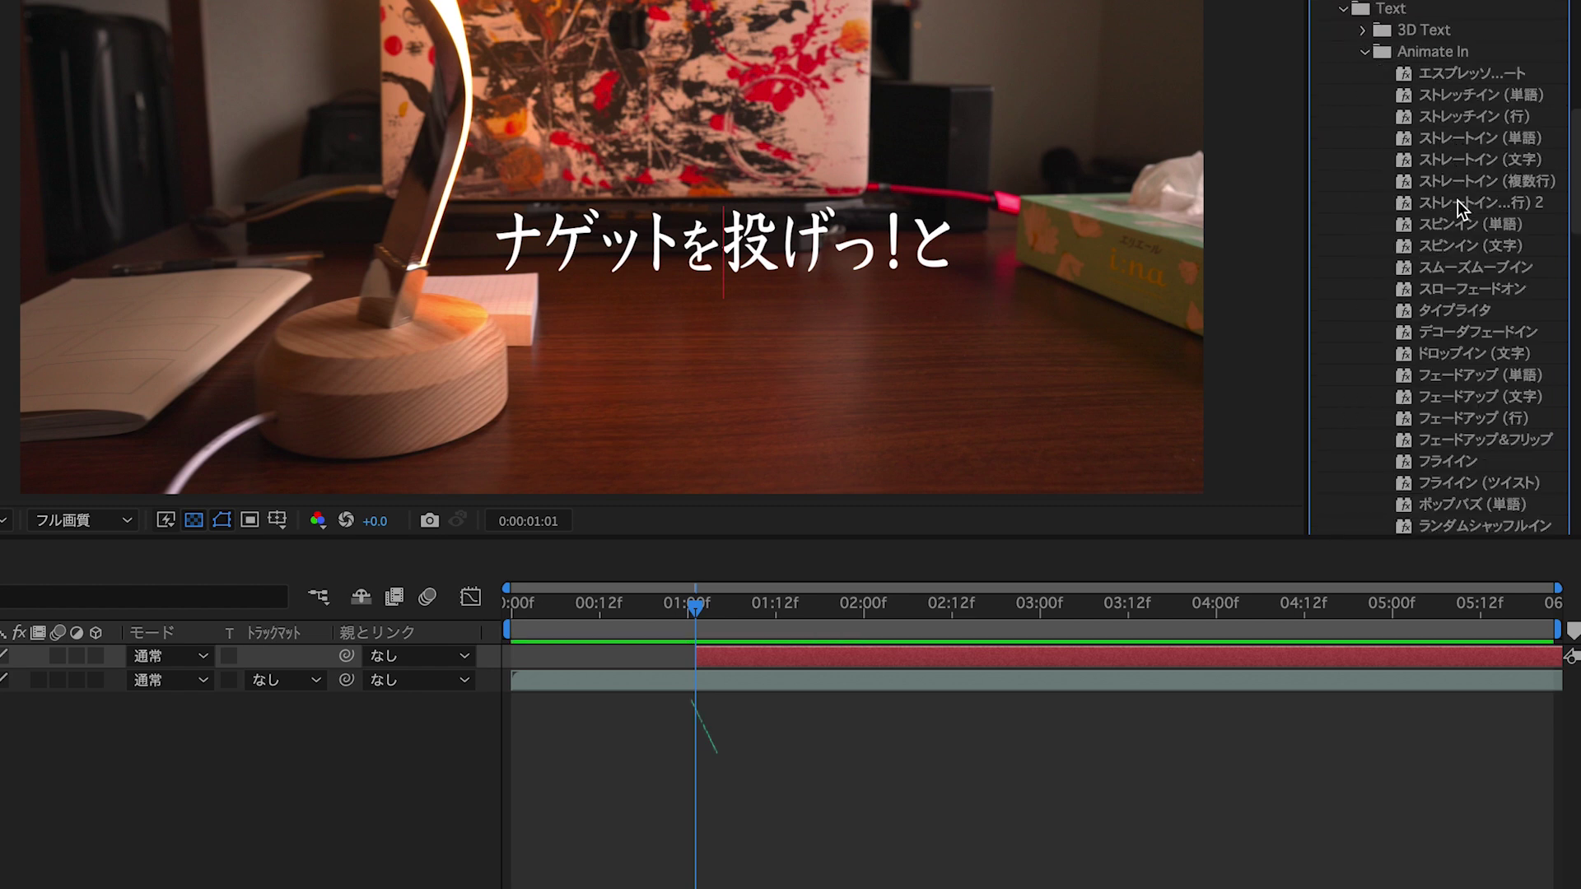
scroll(1449, 259, "down", 1)
scroll(1450, 259, "down", 1)
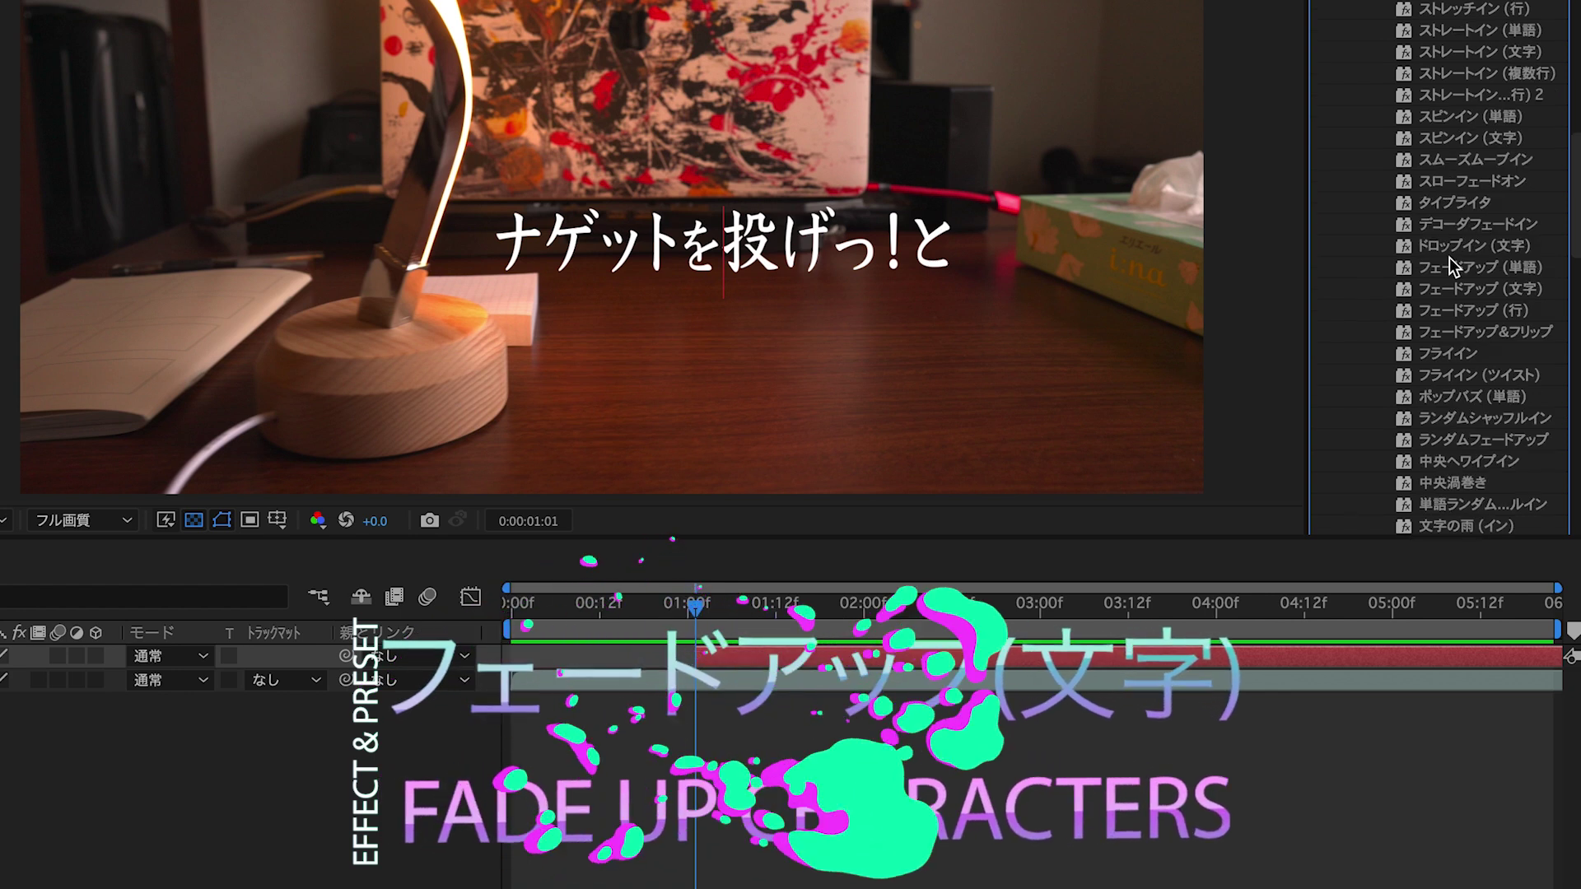
scroll(1451, 269, "down", 3)
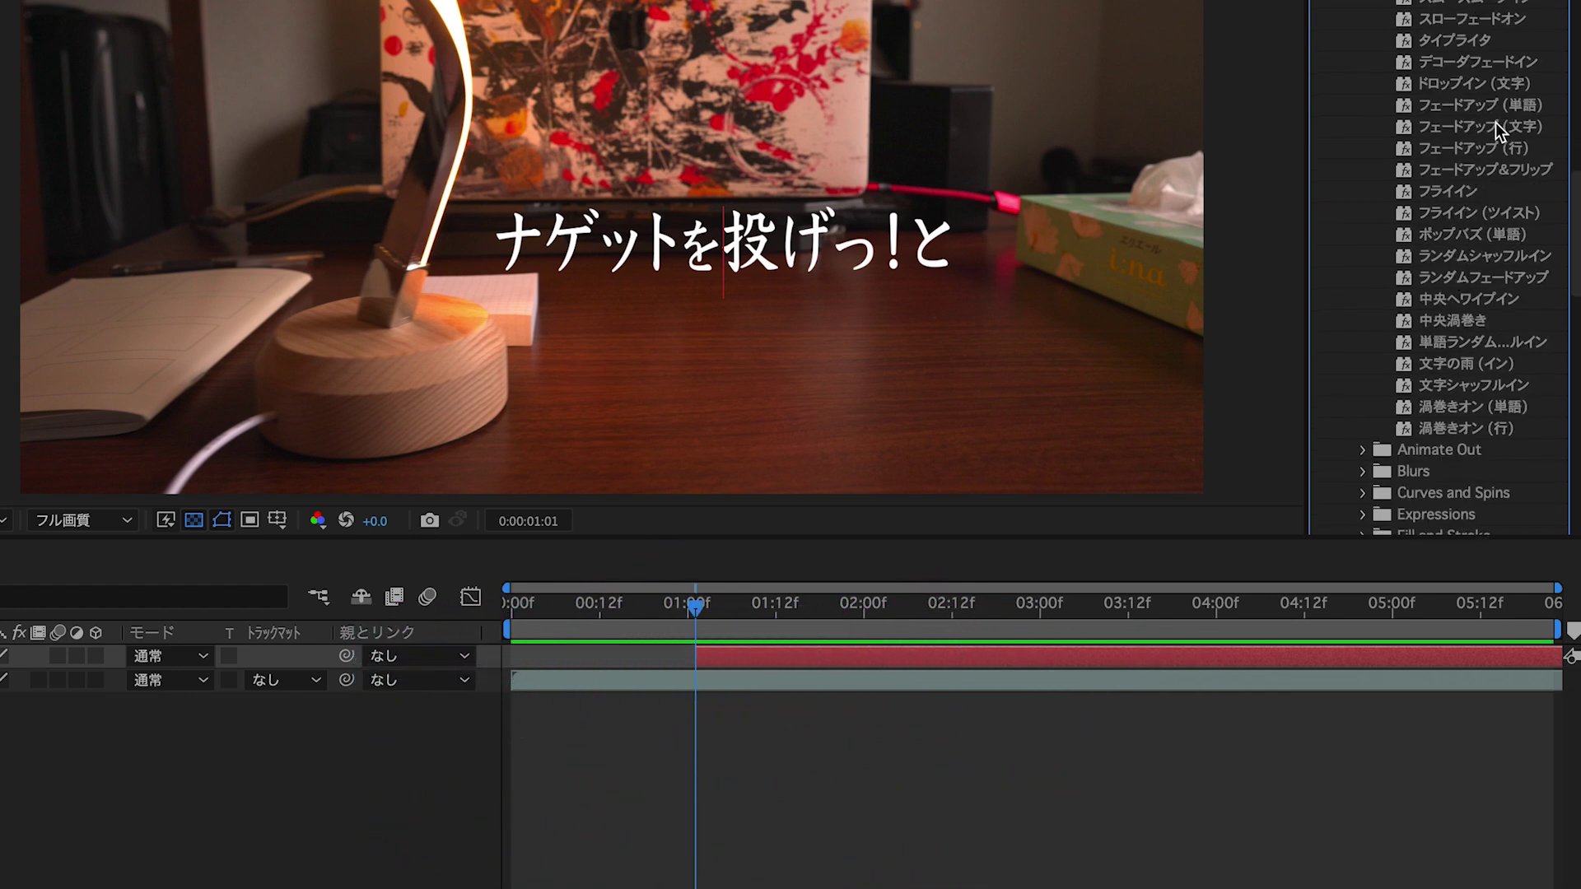
double_click(1495, 126)
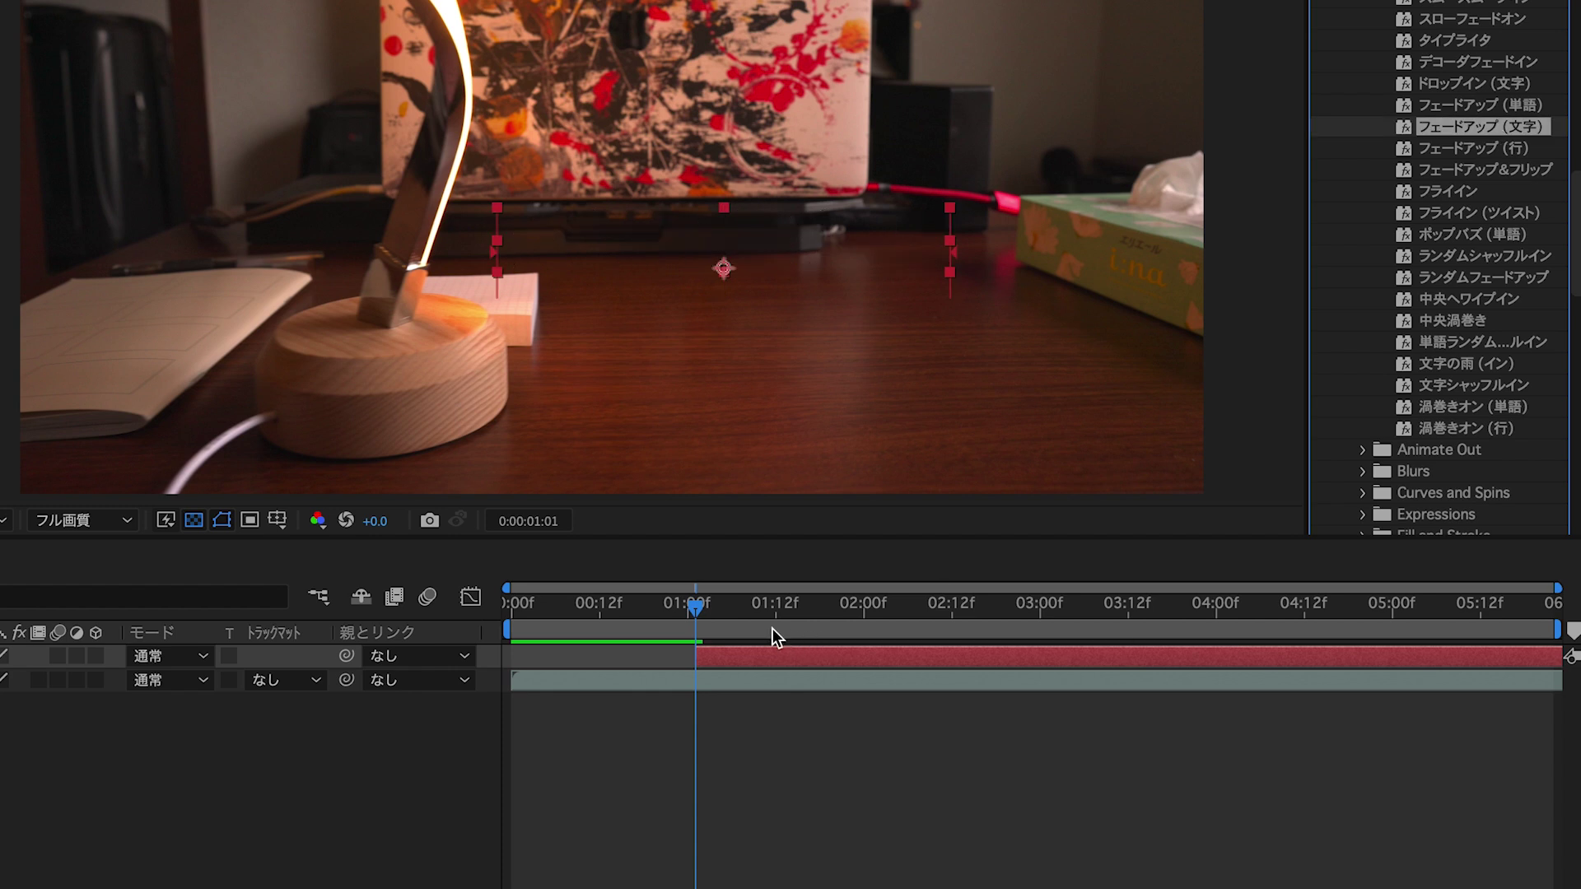
- Turn on Randomize Order in the caption's Range Selector advanced settings
mouse_move(702, 618)
left_mouse_down()
mouse_move(1075, 652)
mouse_move(800, 655)
left_mouse_up()
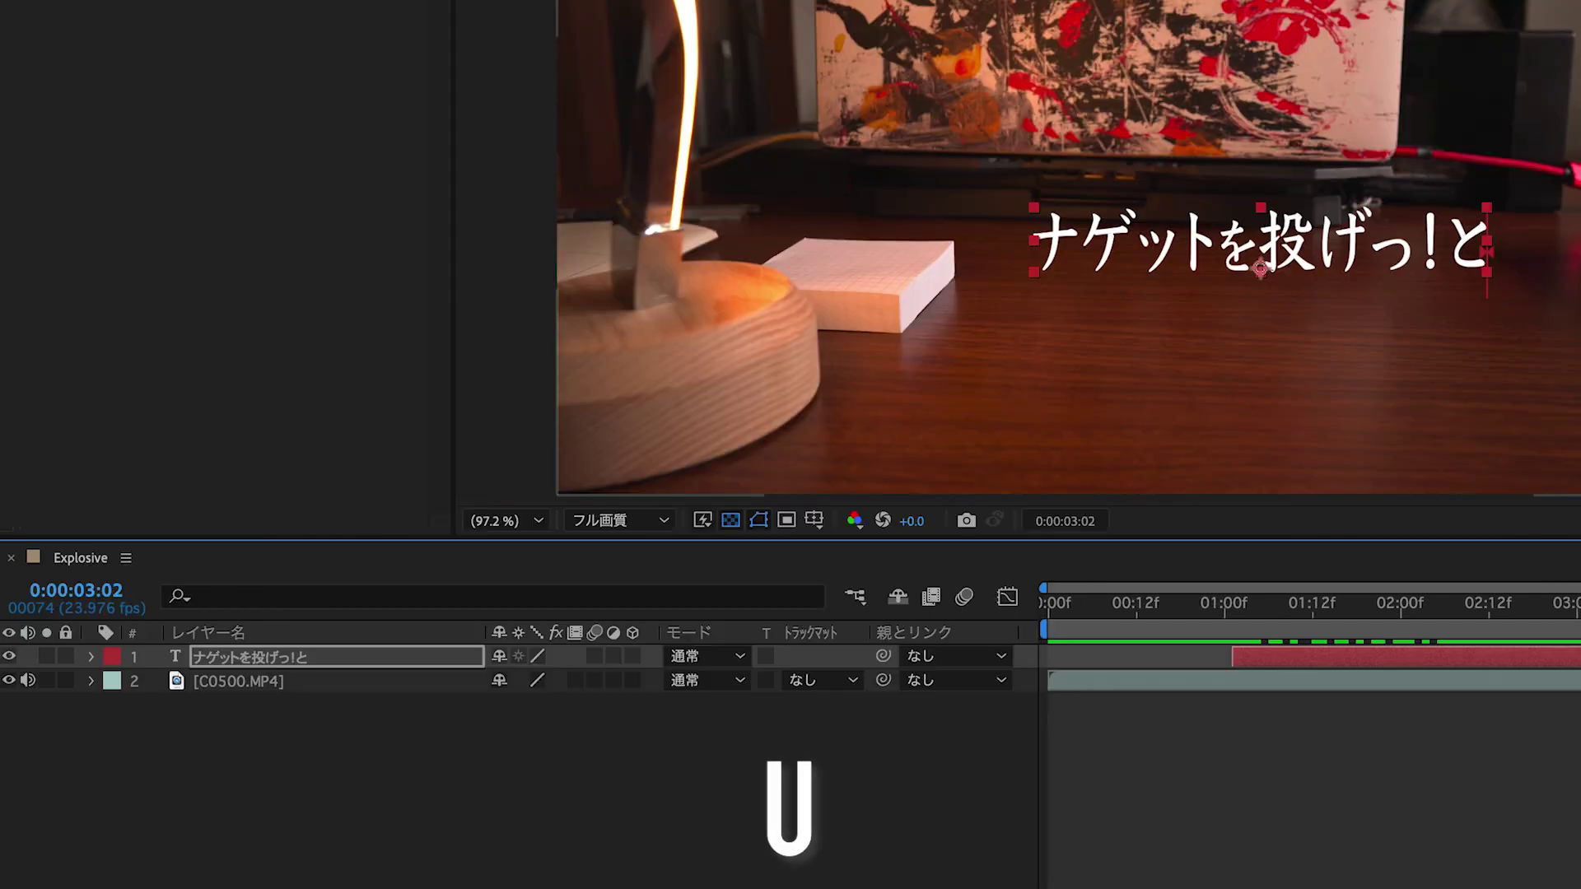
key("u")
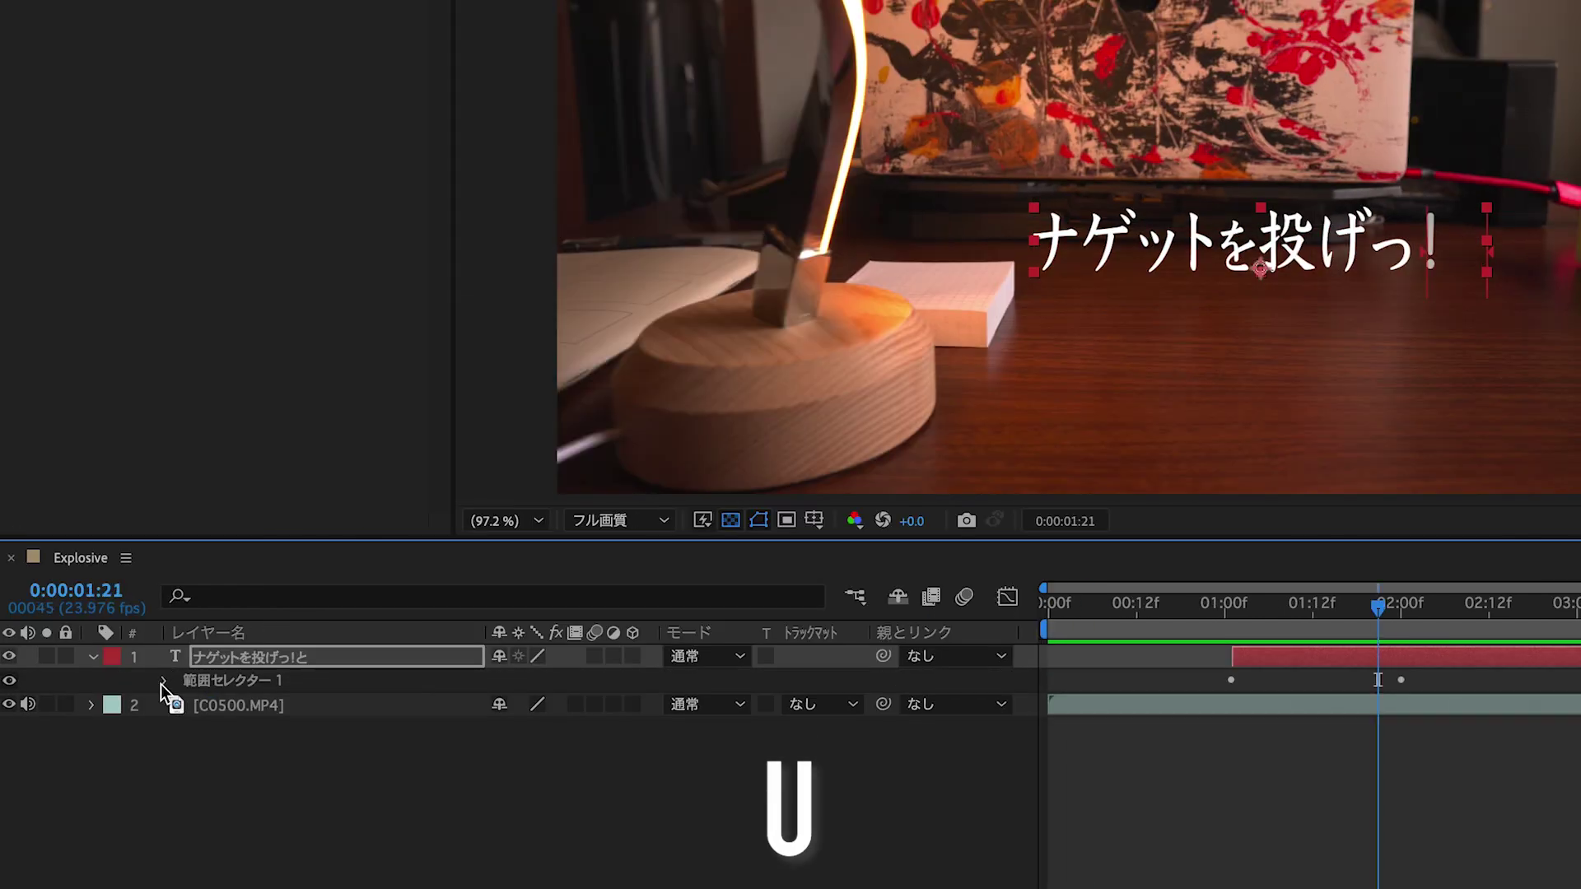
left_click(187, 778)
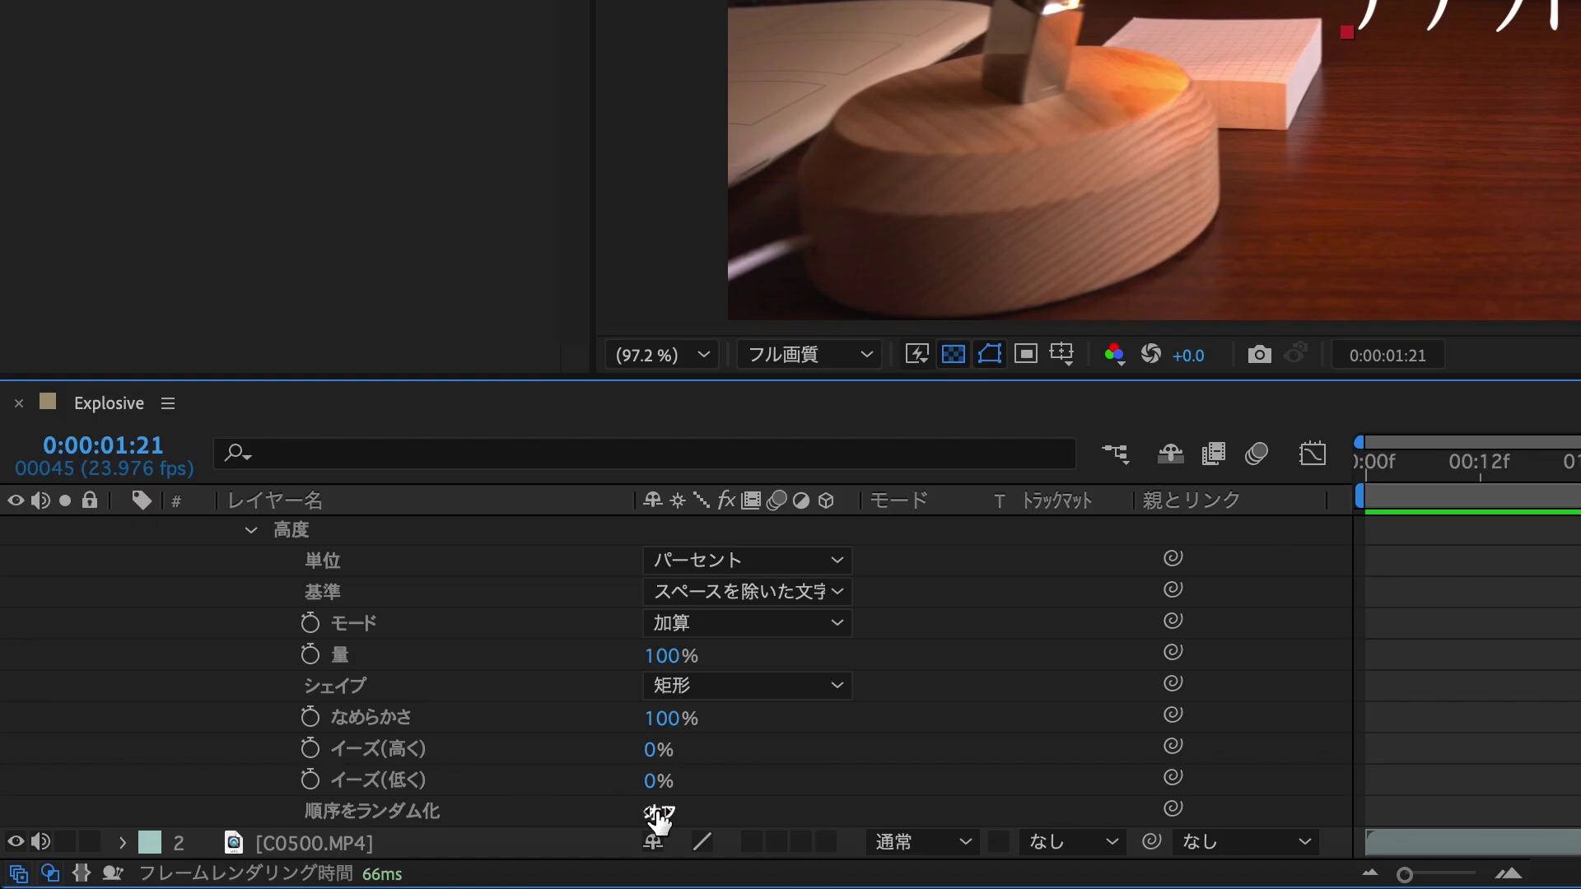
left_click(659, 813)
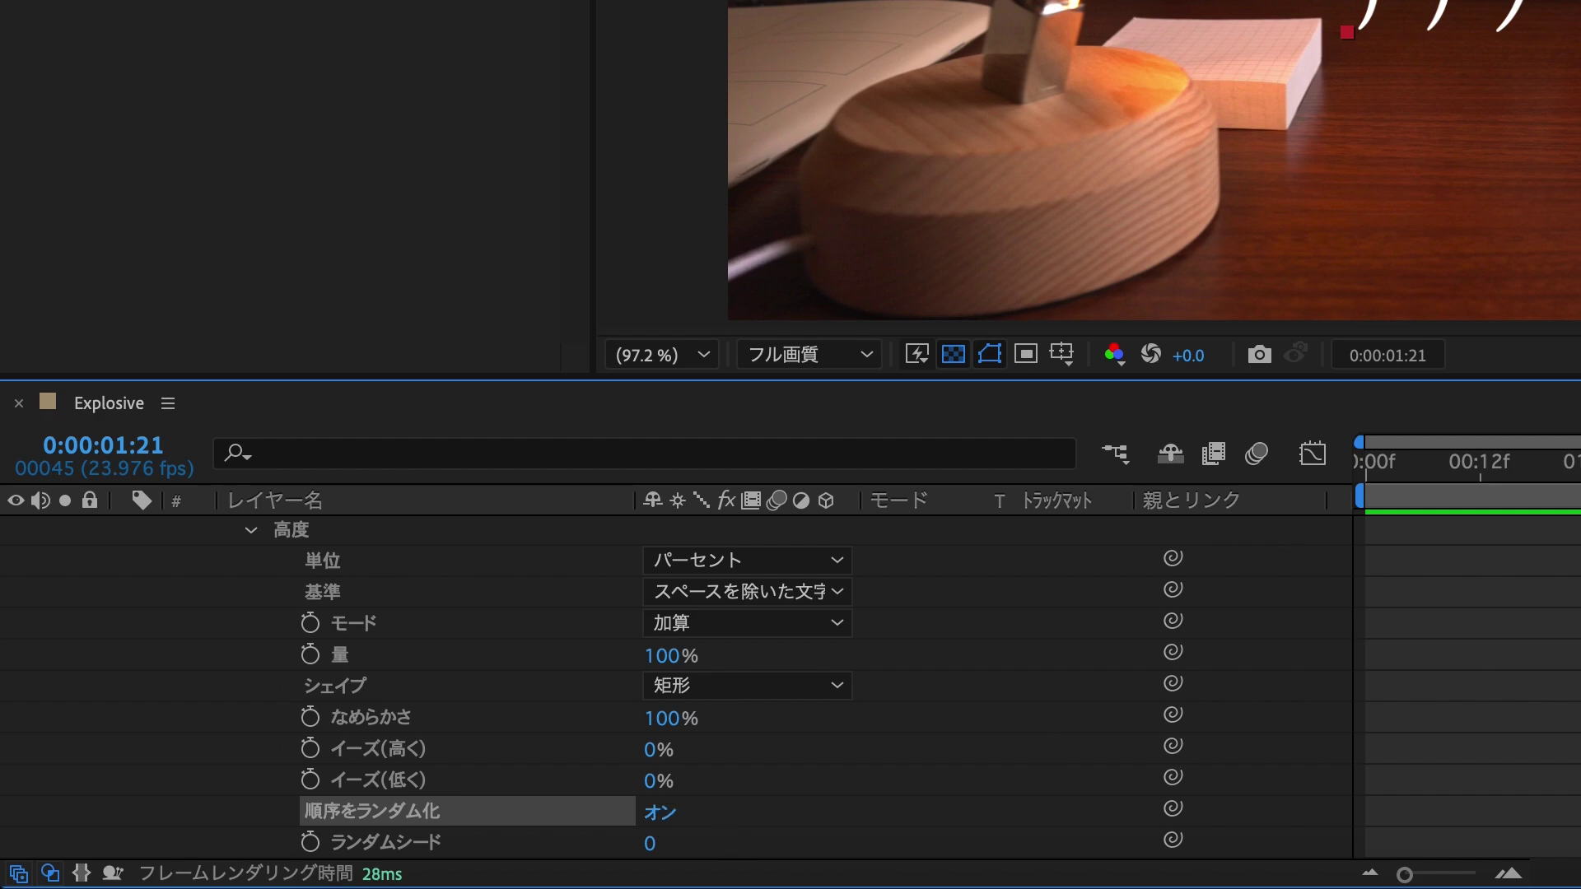
- Move the second Start keyframe earlier to about 0:00:01:12 and preview the fade-in
left_click(1096, 614)
key("space")
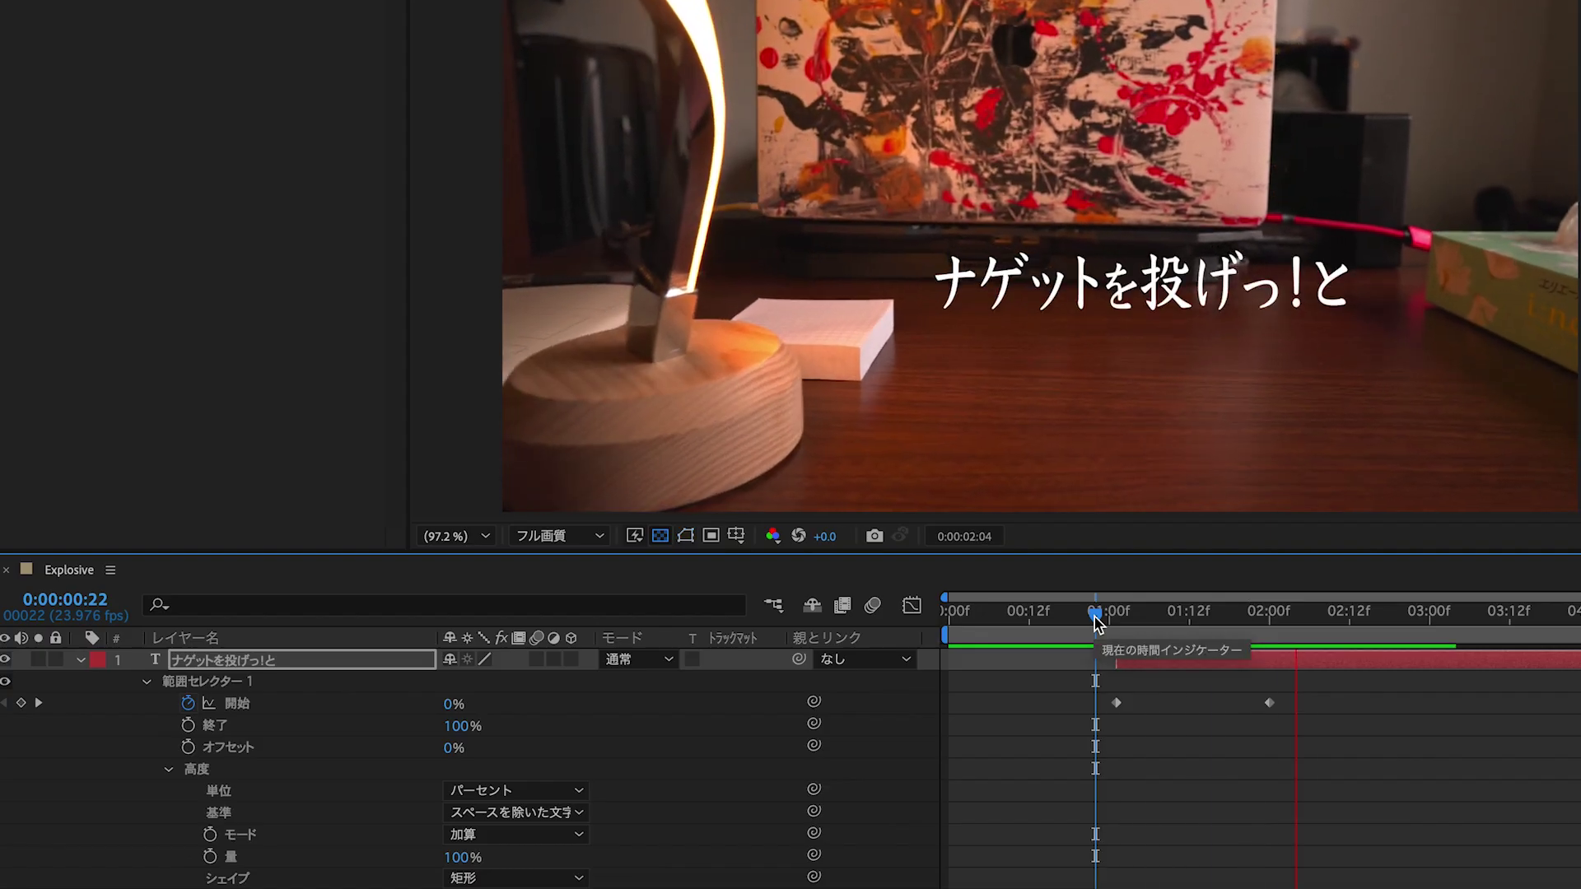
left_click_drag(1269, 703, 1196, 704)
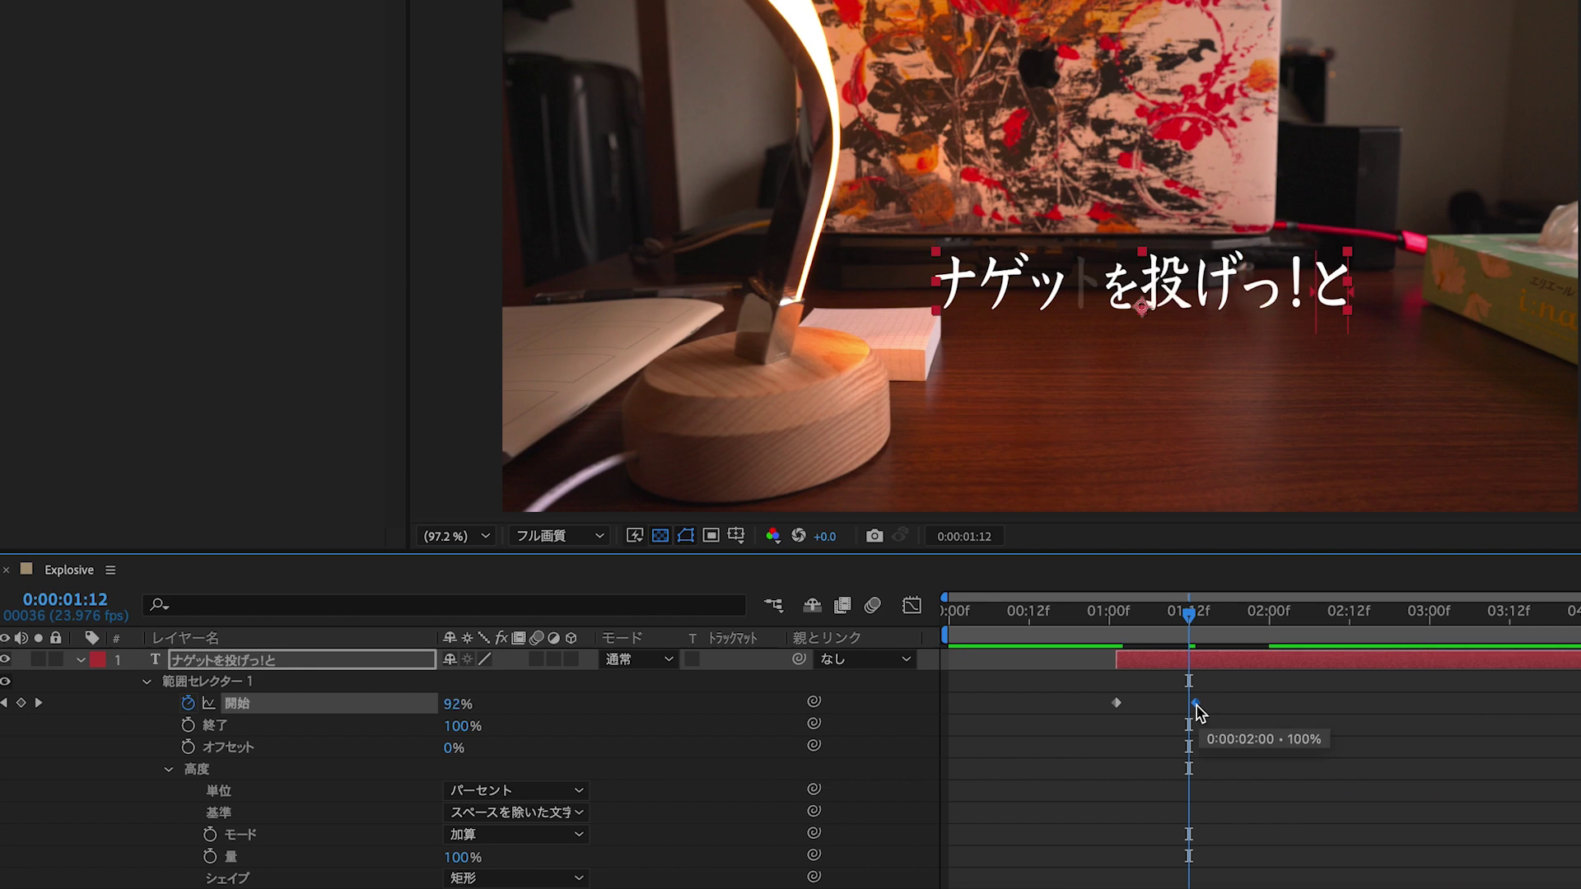
left_click(1084, 613)
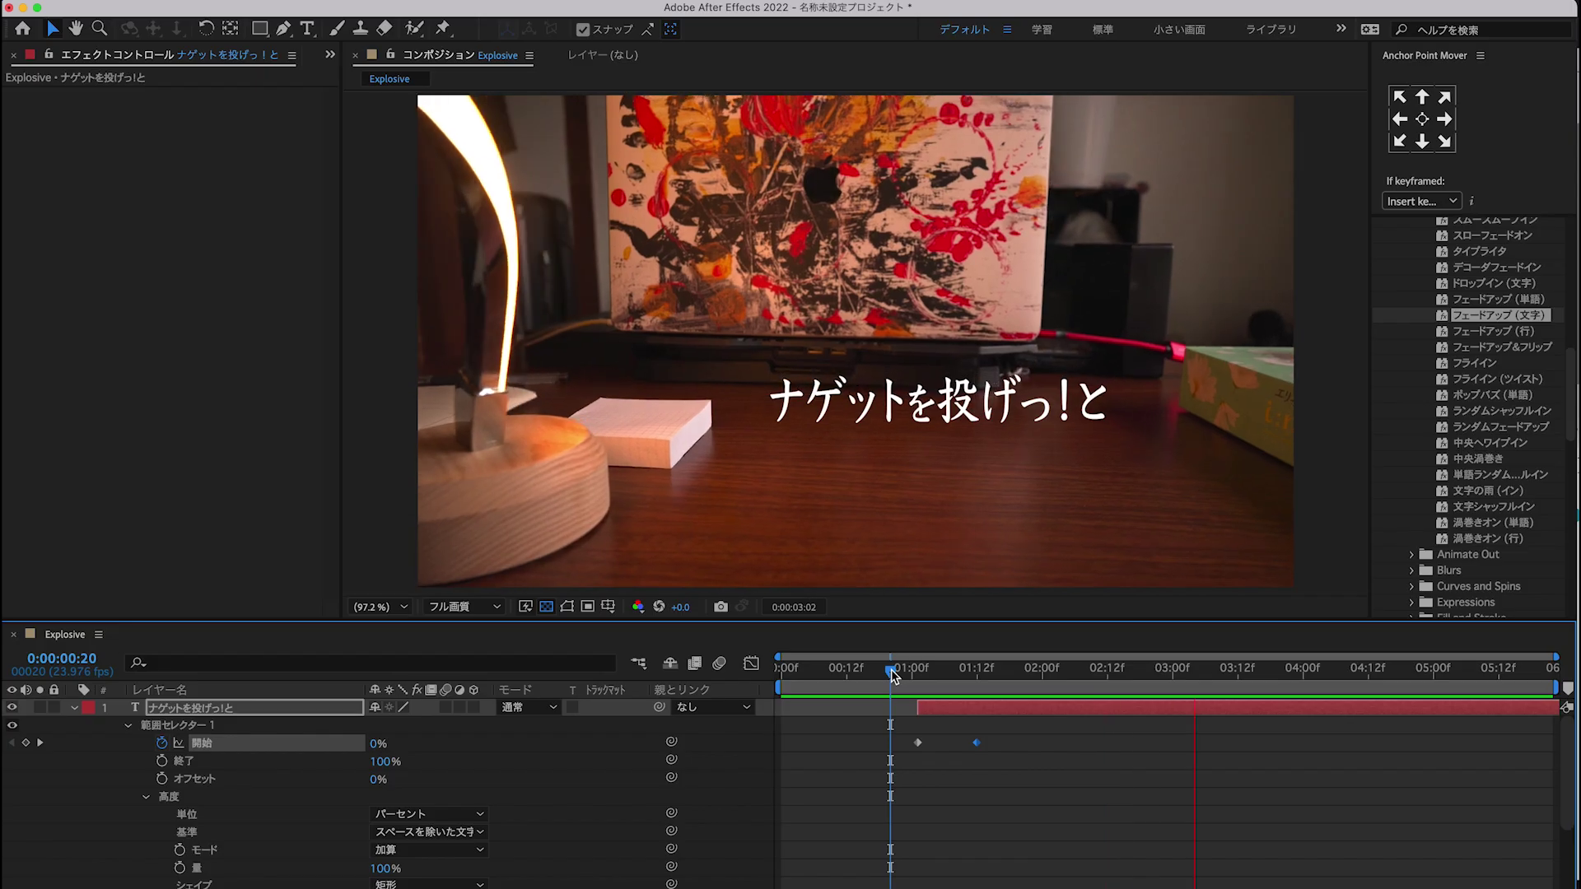
key("space")
key("u")
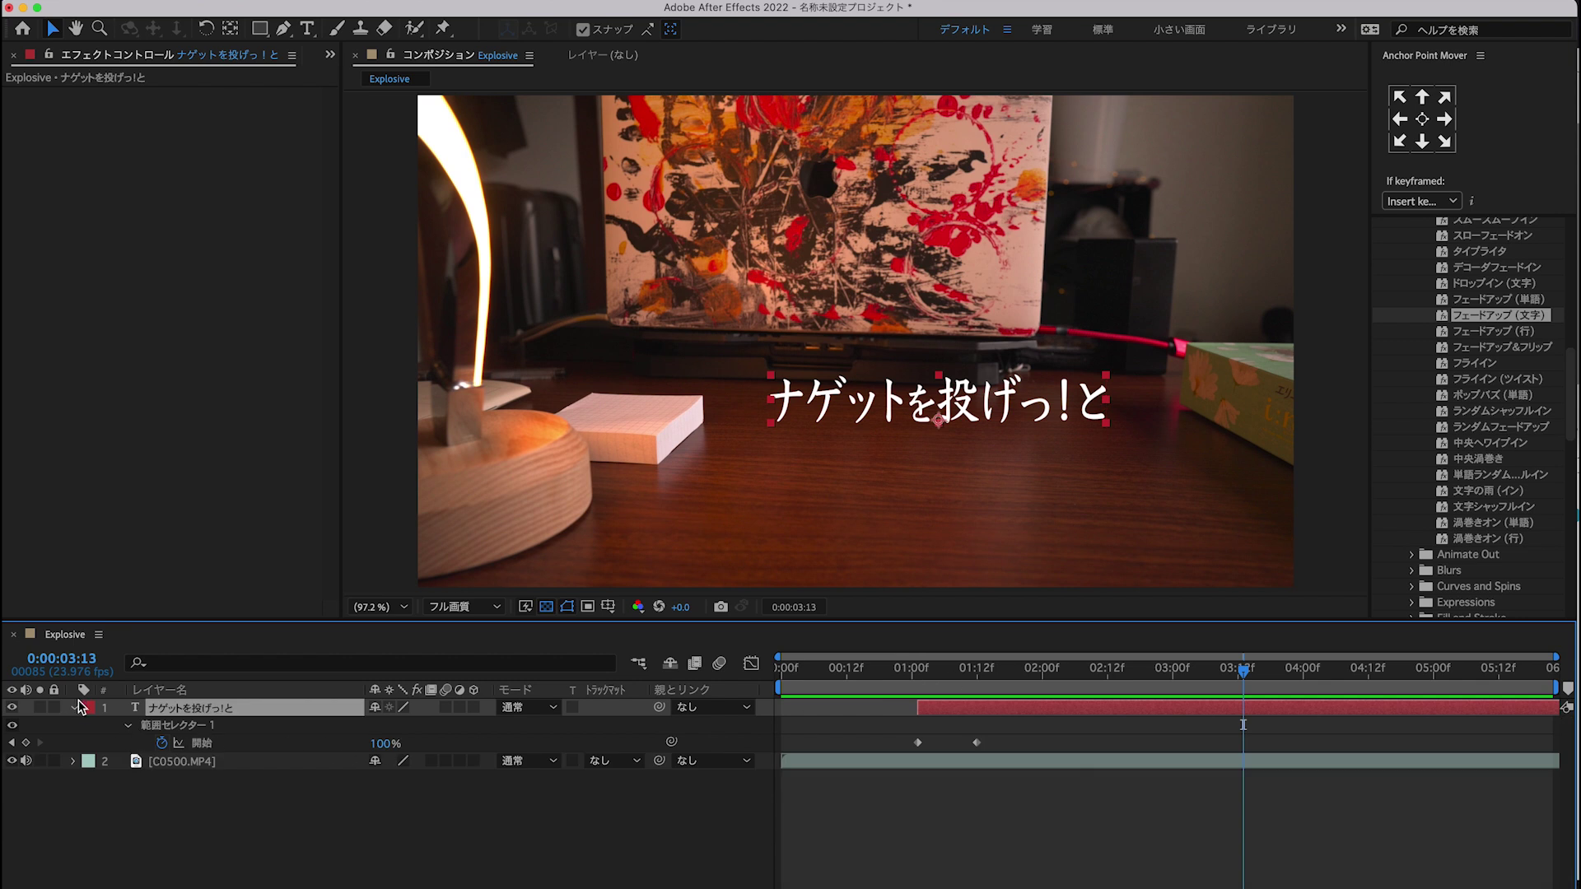
left_click(73, 707)
left_click(1302, 668)
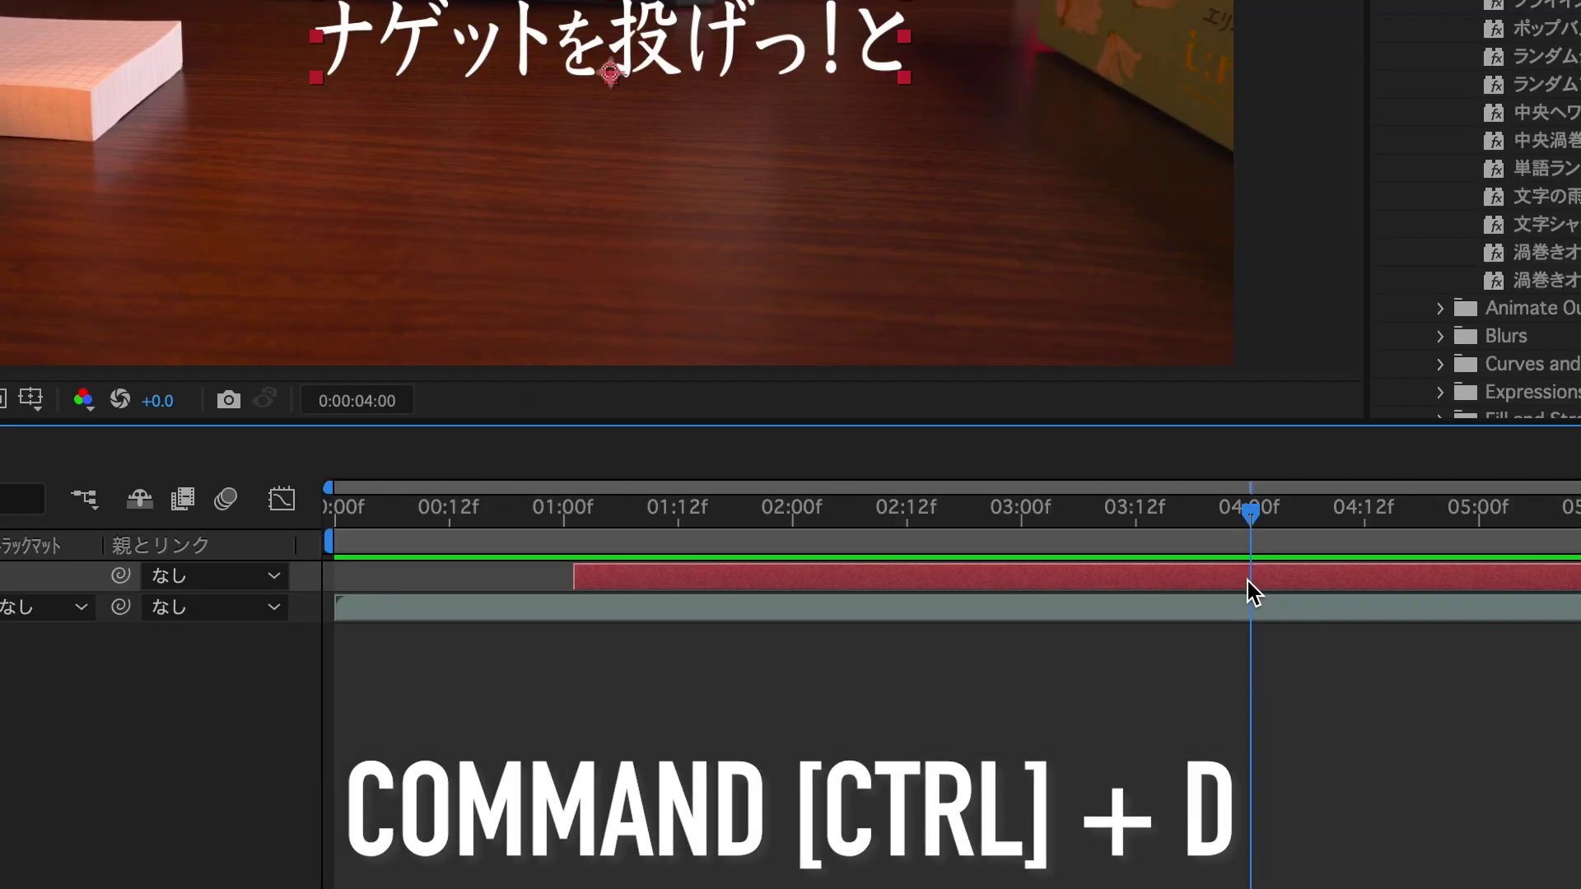
- Duplicate the caption and apply CC Particle Systems II and CC Composite, Composite on top
key("super+d")
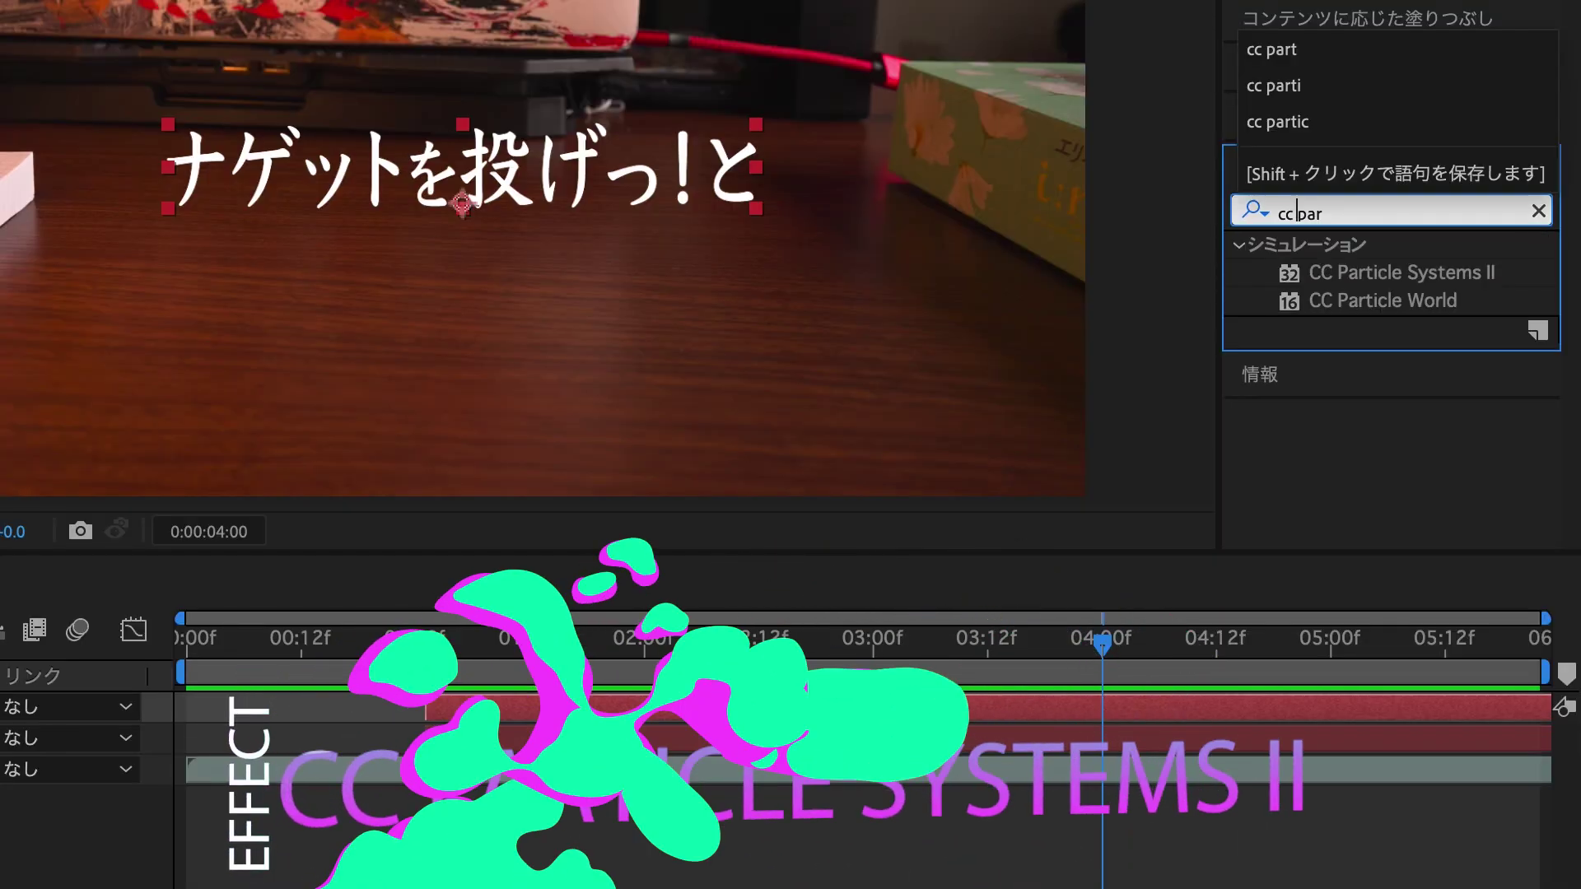
double_click(1483, 272)
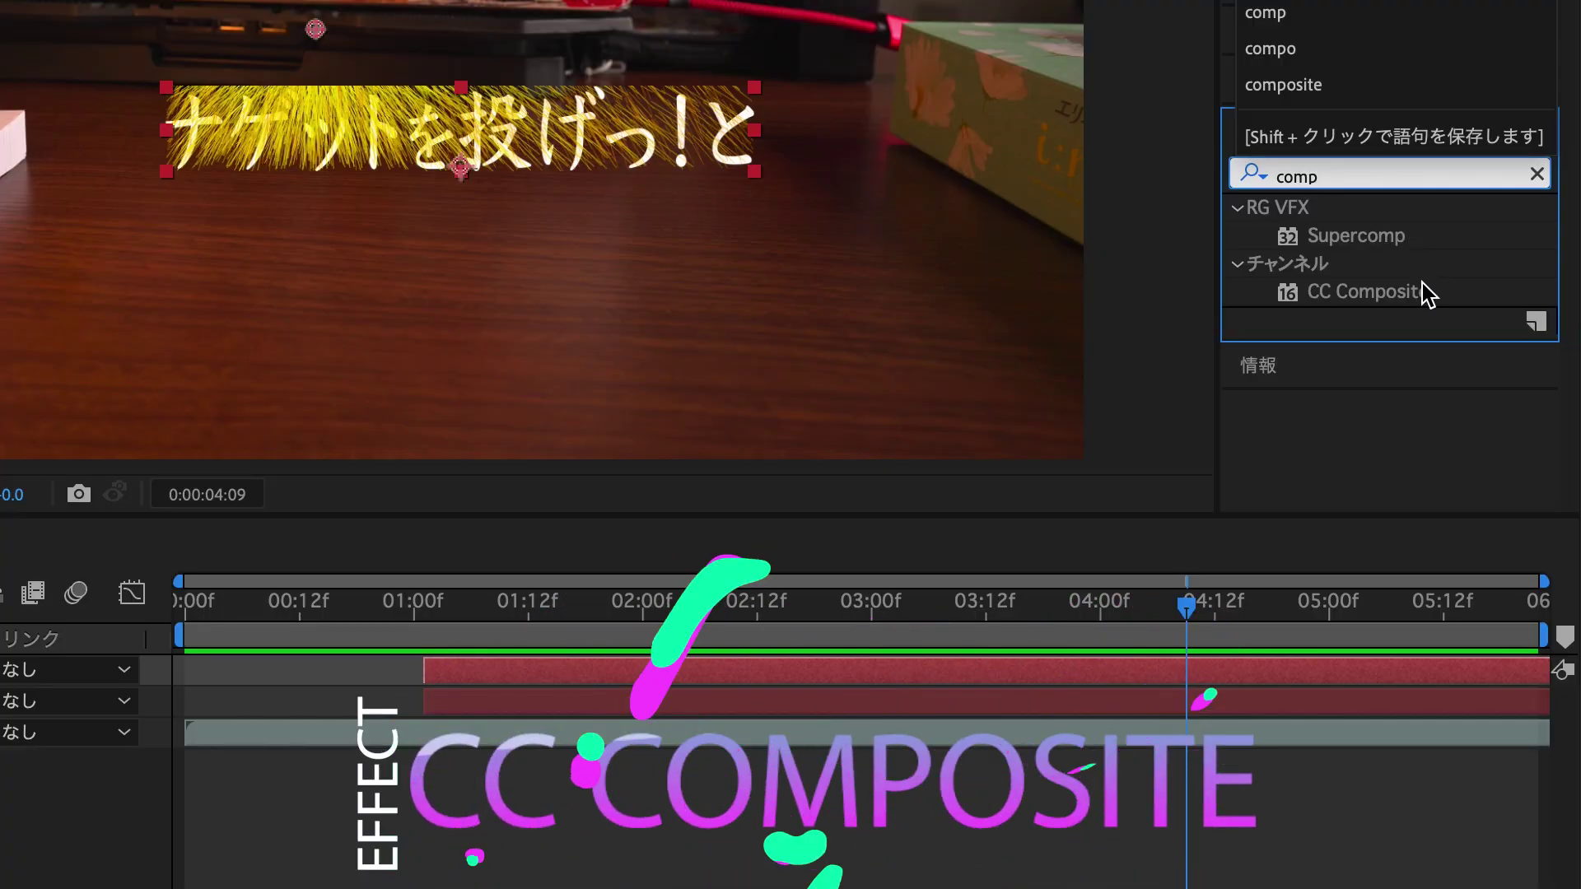
left_click(1421, 290)
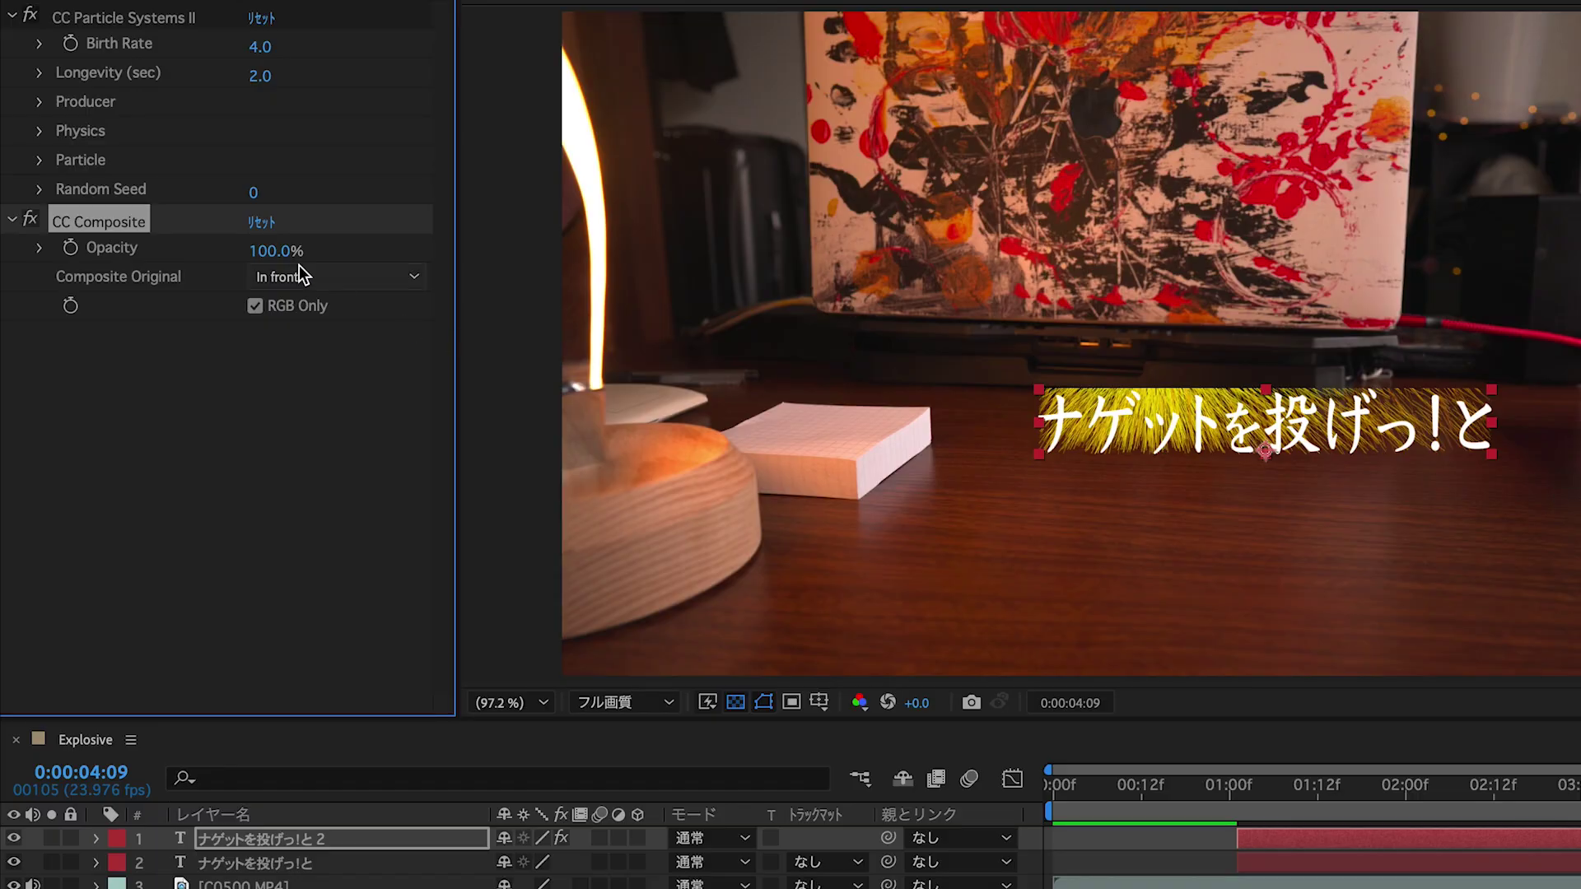
left_click_drag(147, 221, 136, 15)
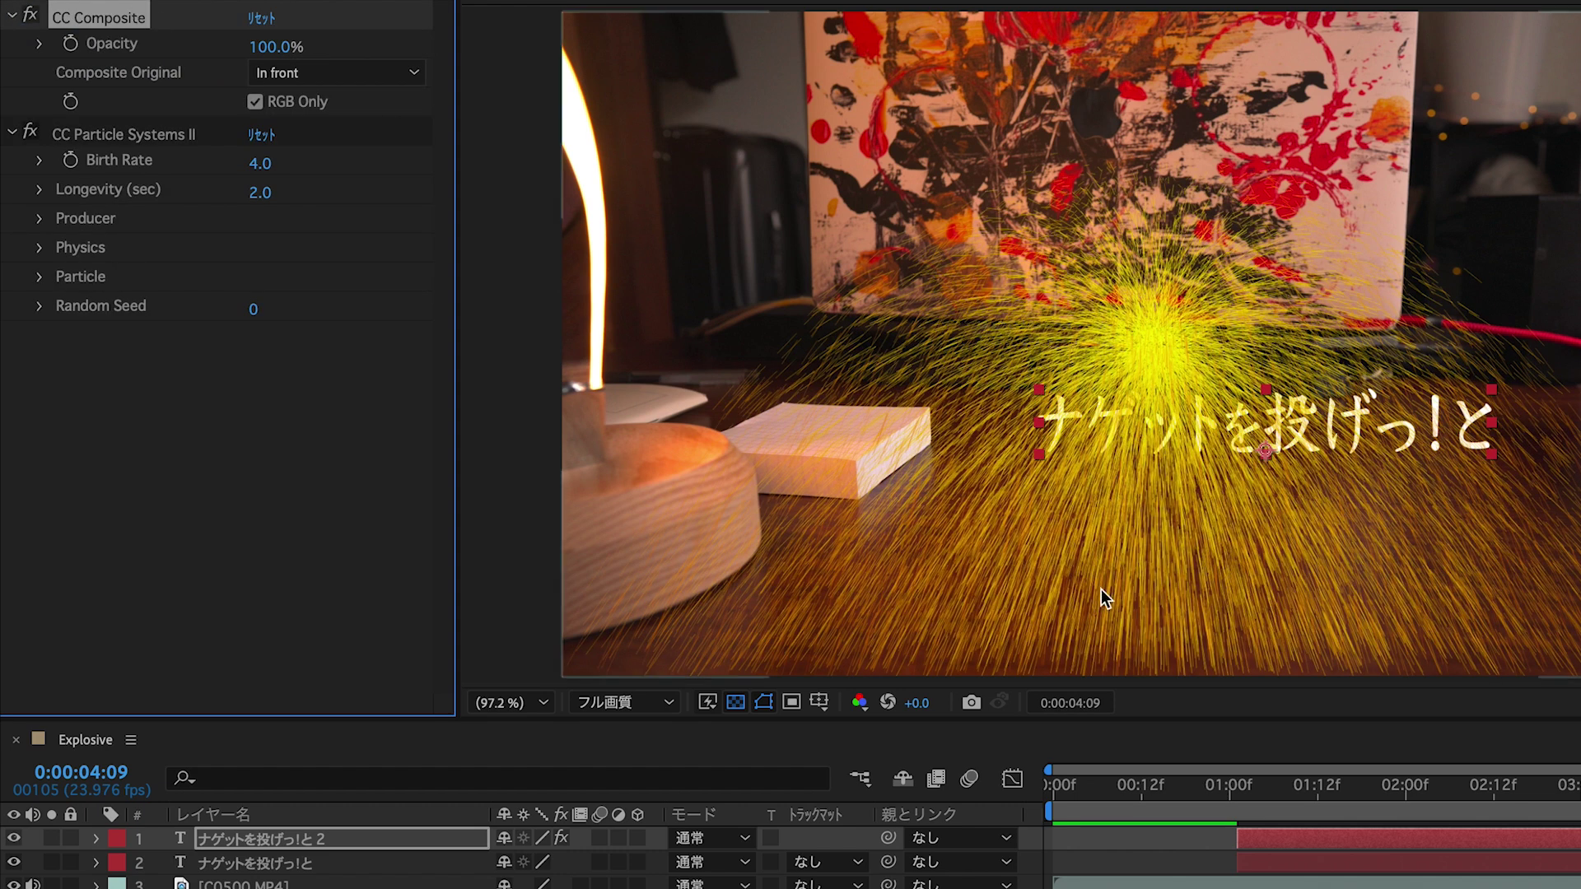
- Set the particle Birth Rate to 30
key("space")
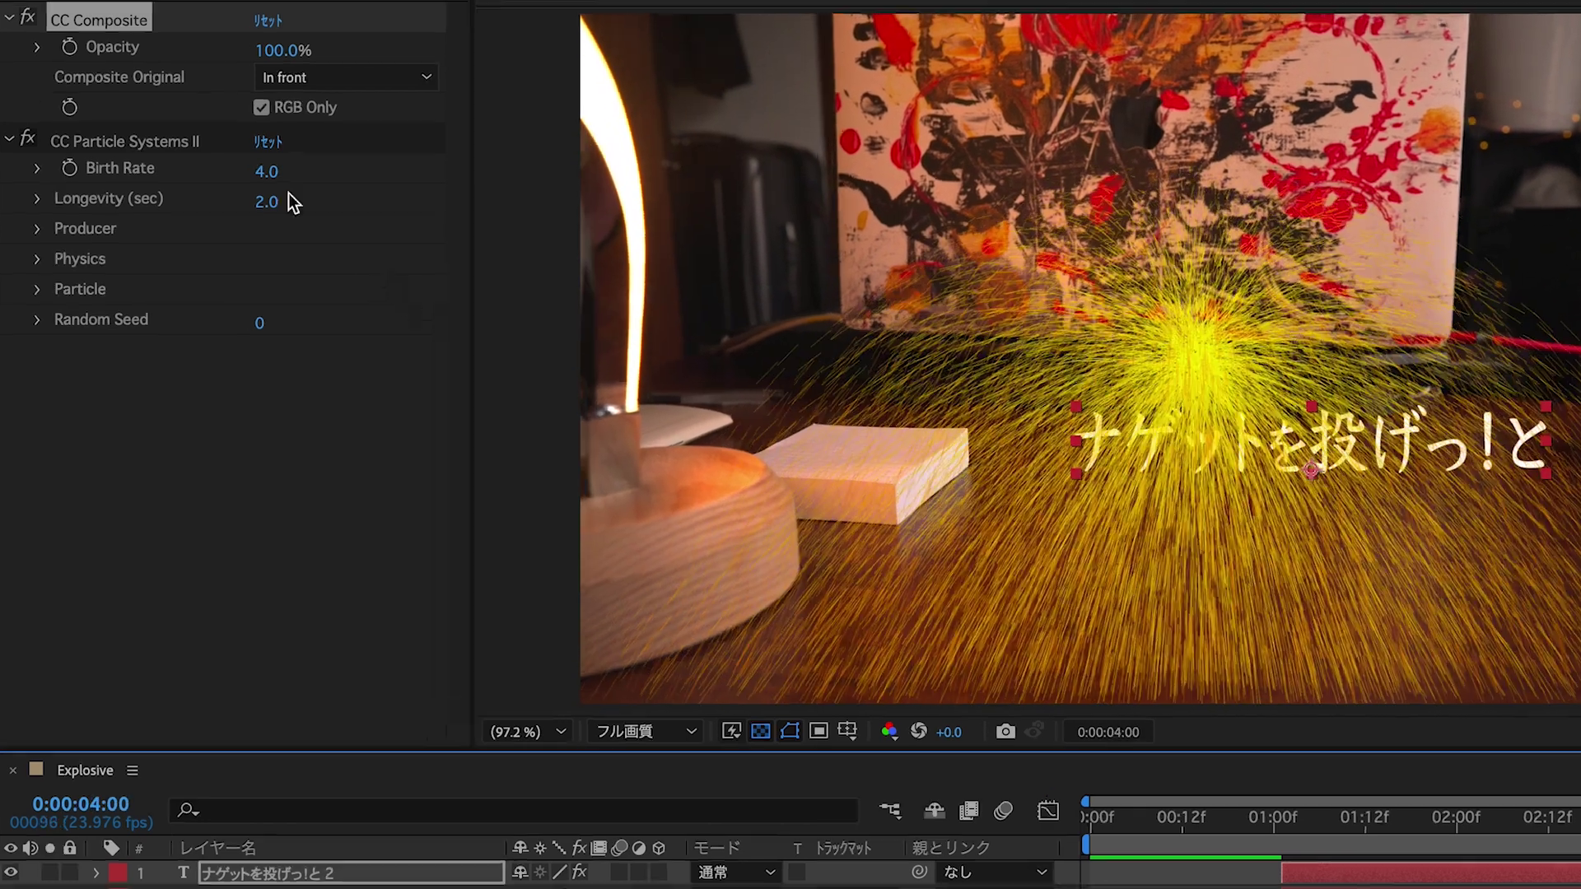
left_click(272, 175)
type("30")
key("Return")
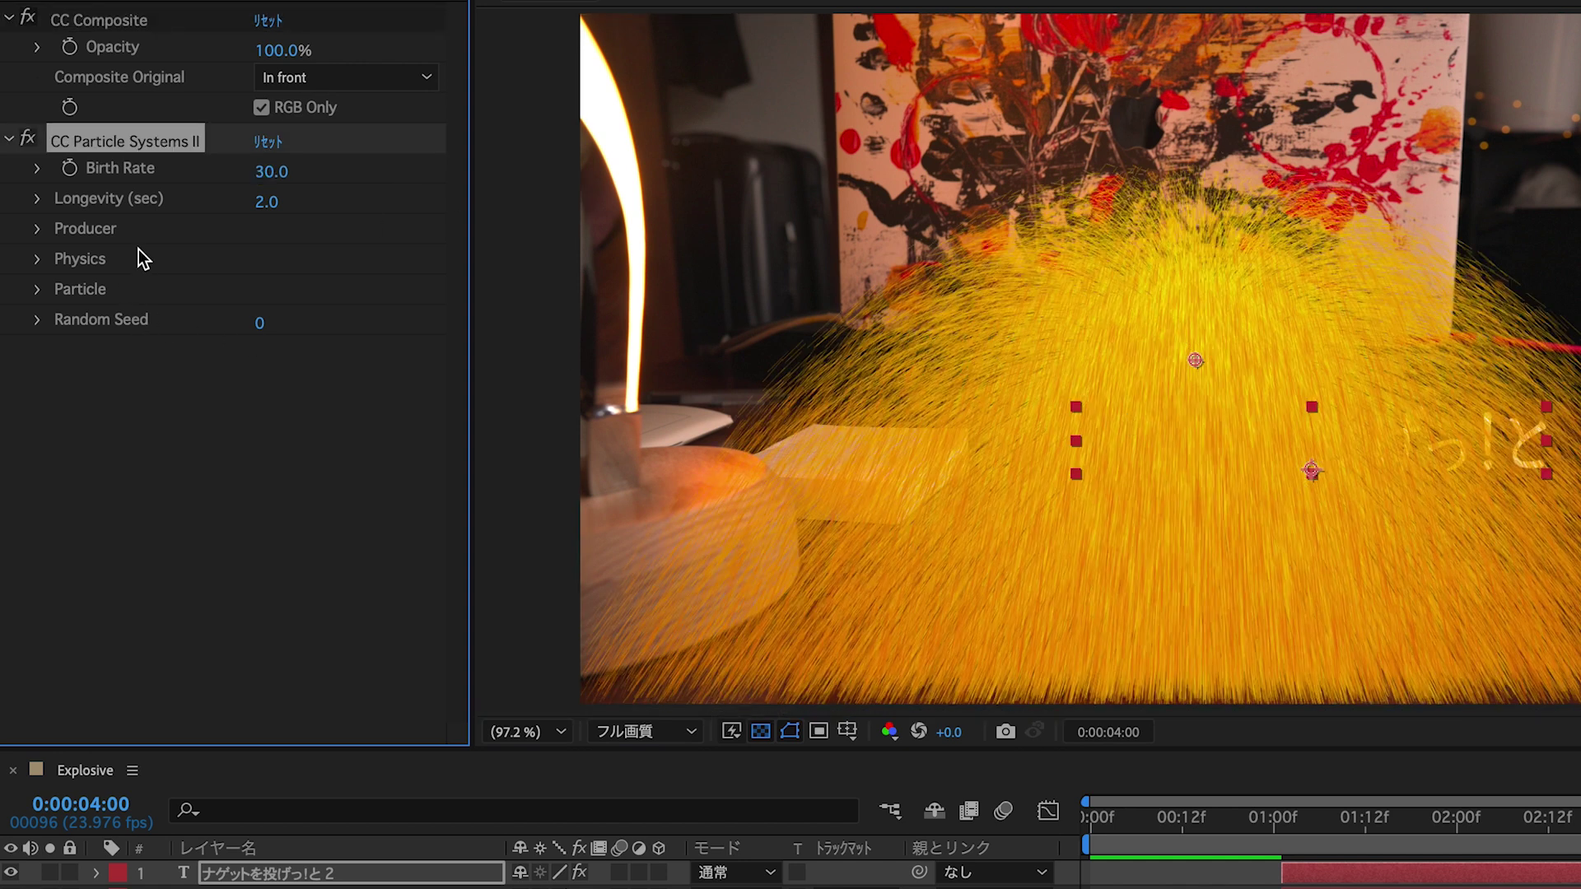
- Set the Producer Radius X to 1.0 and Radius Y to 20.0
left_click(37, 229)
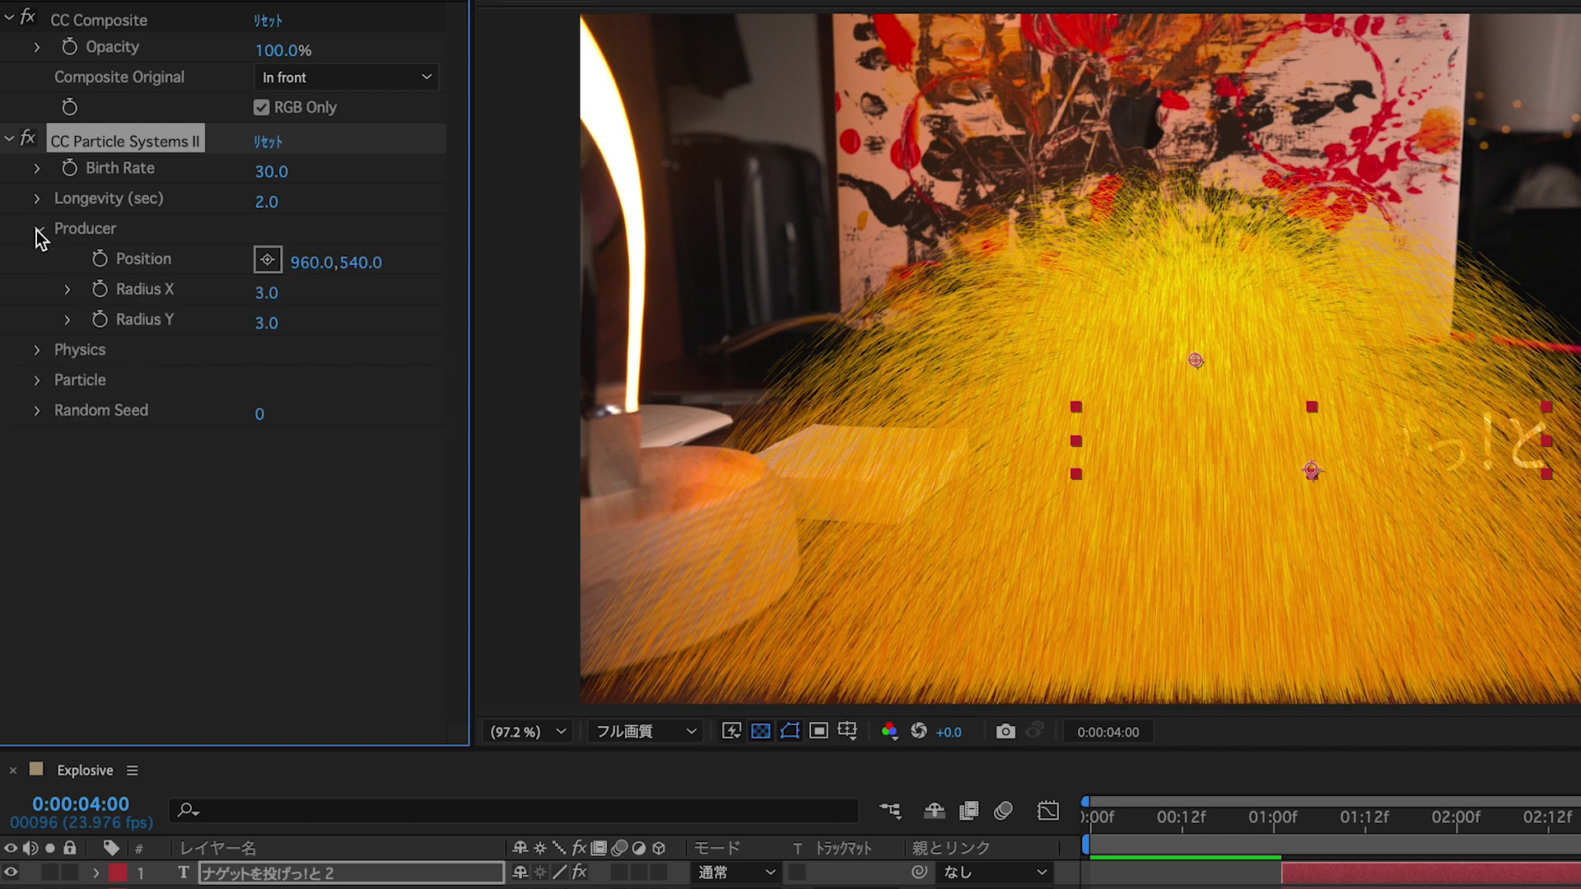
left_click(268, 294)
type("1")
key("Return")
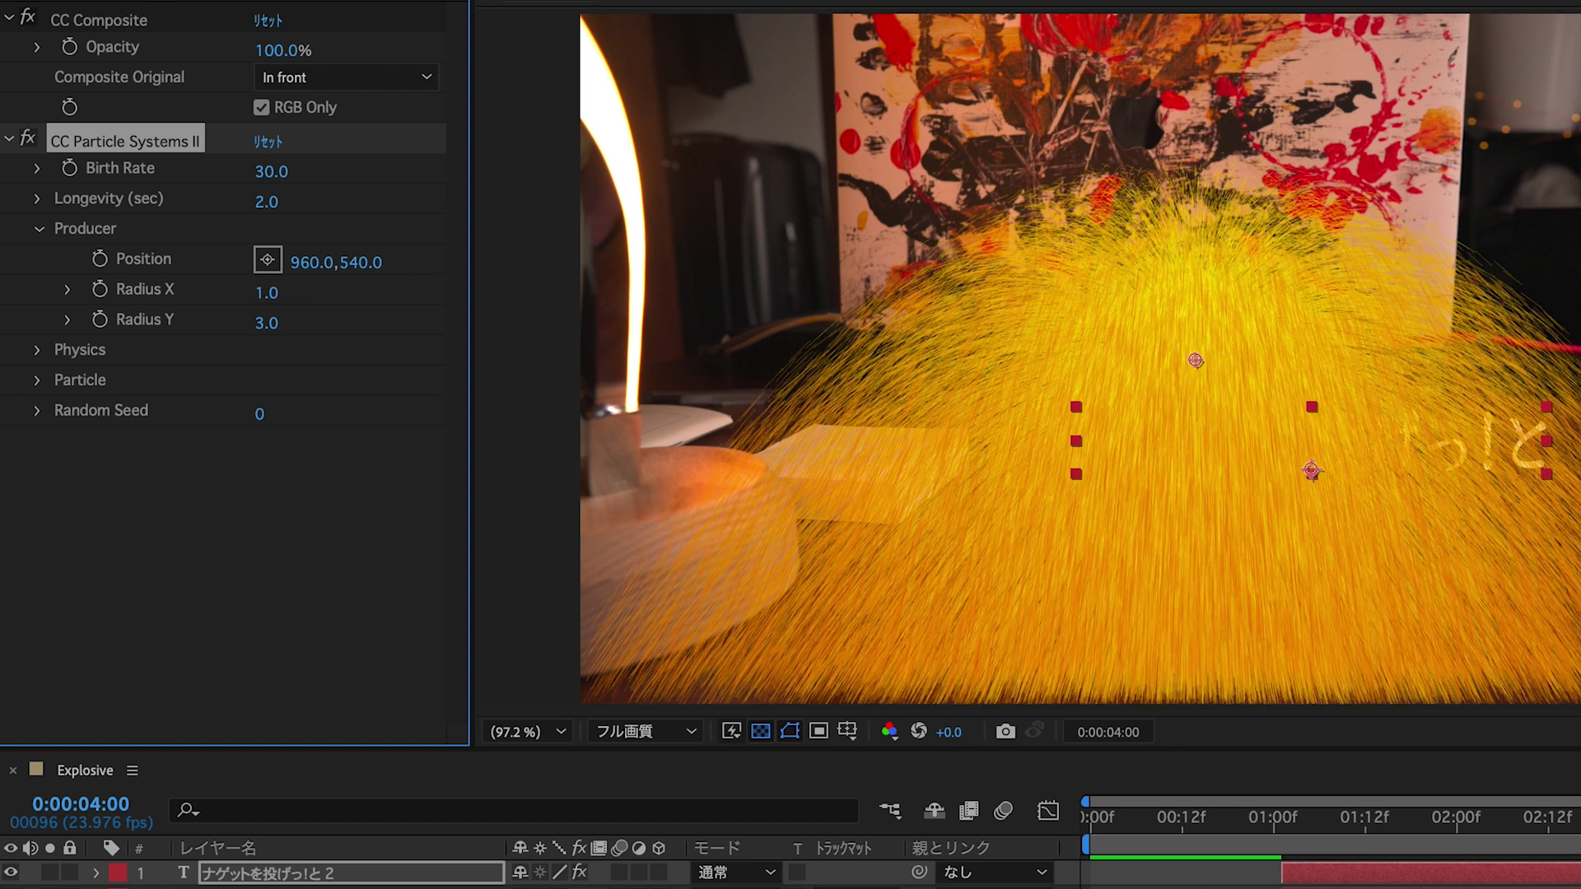
left_click(268, 324)
type("20")
key("Return")
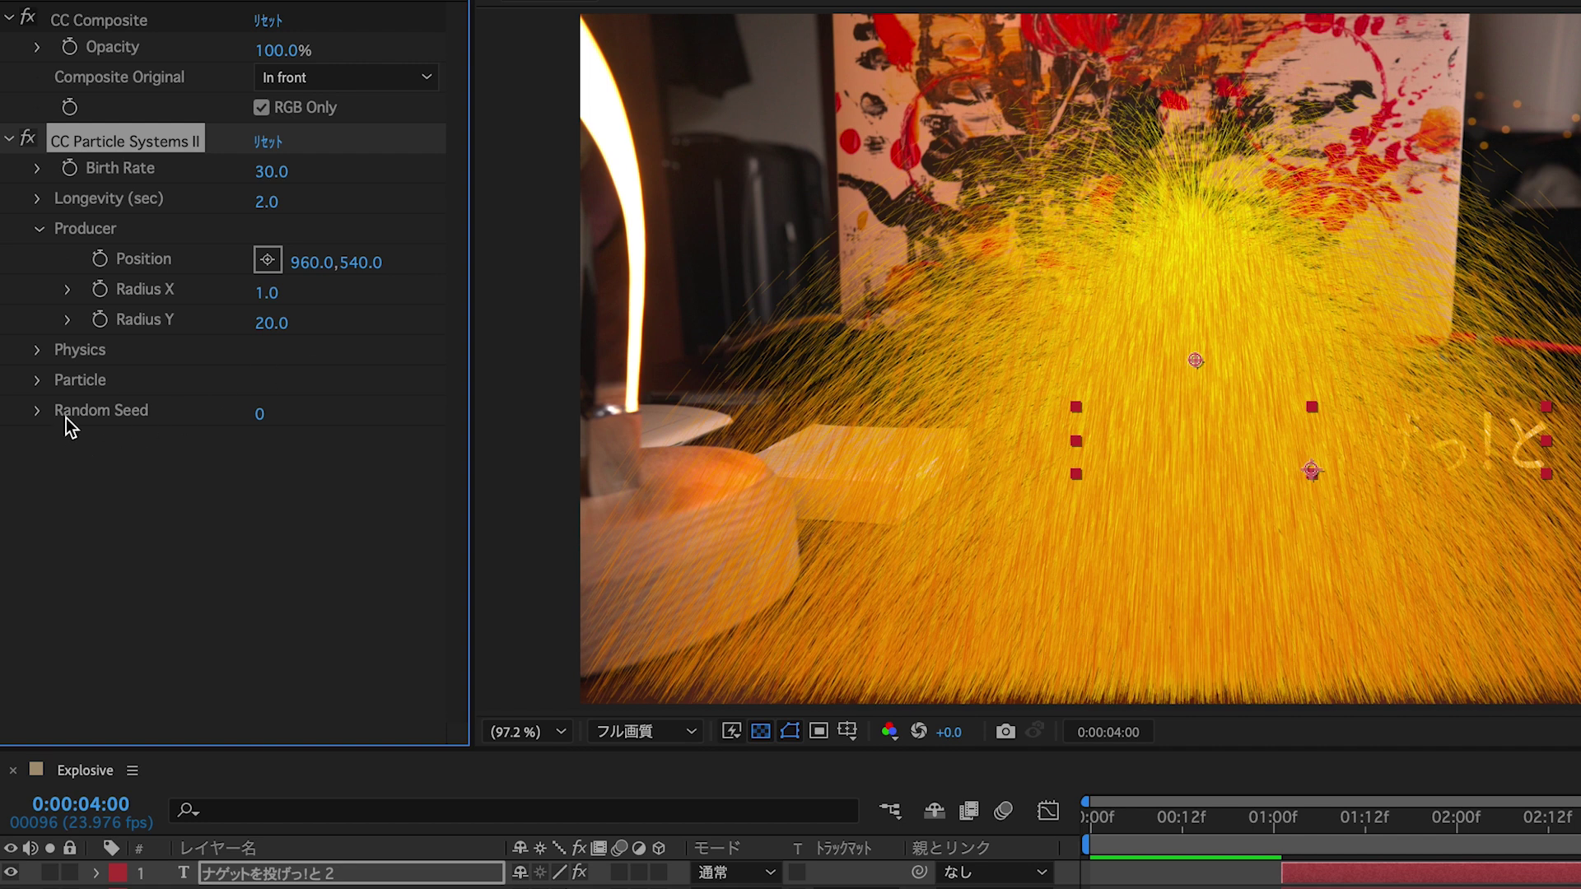
left_click(38, 351)
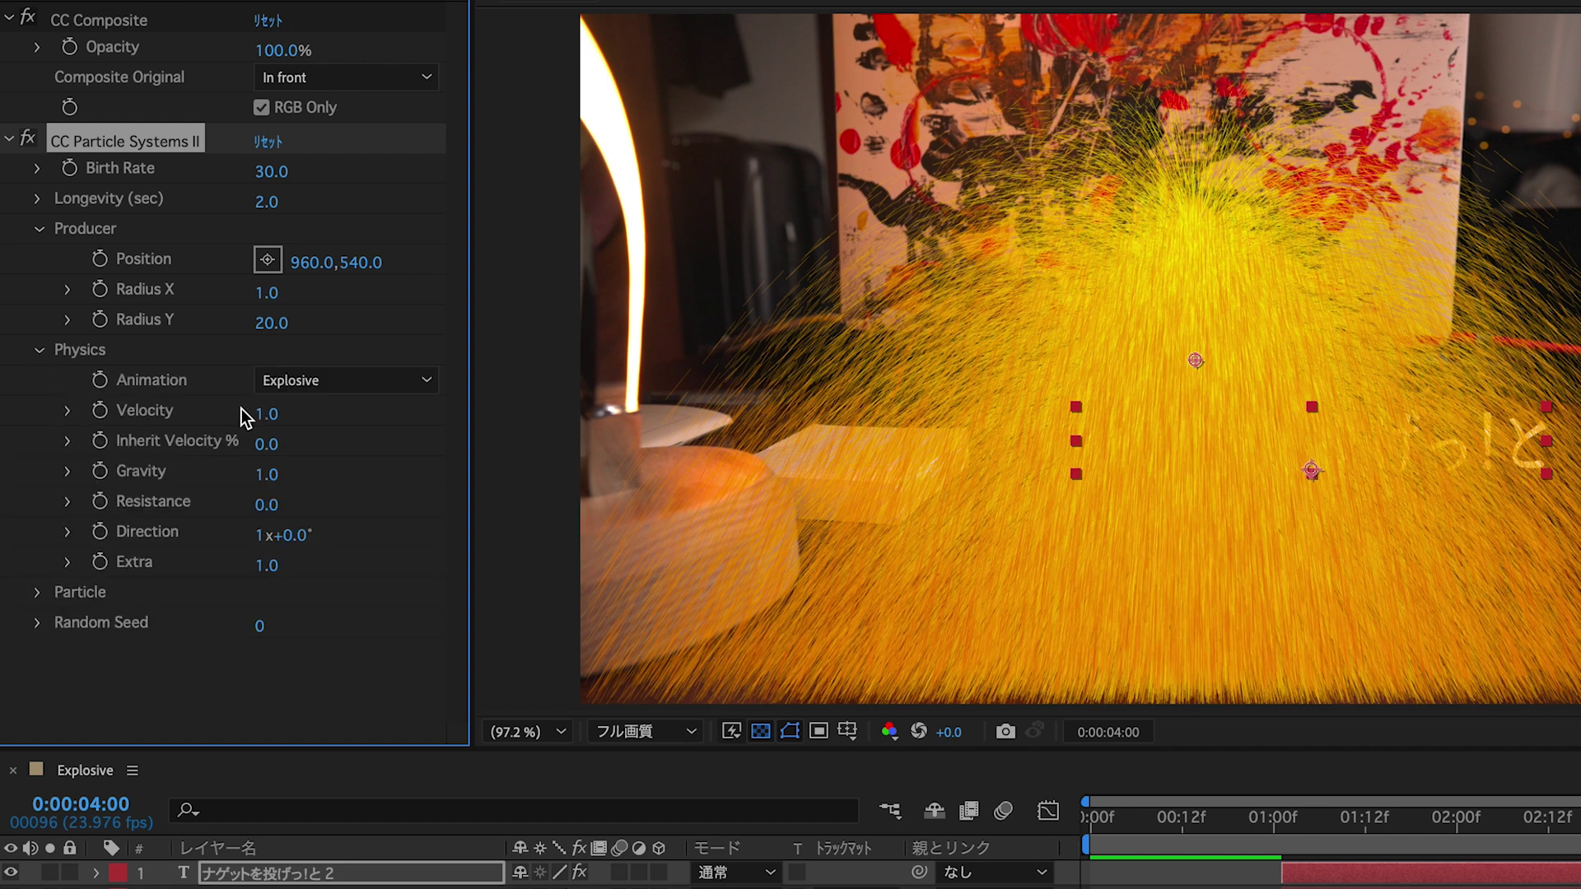
- Set the particle Animation to Direction and Velocity to 0.1
left_click(294, 393)
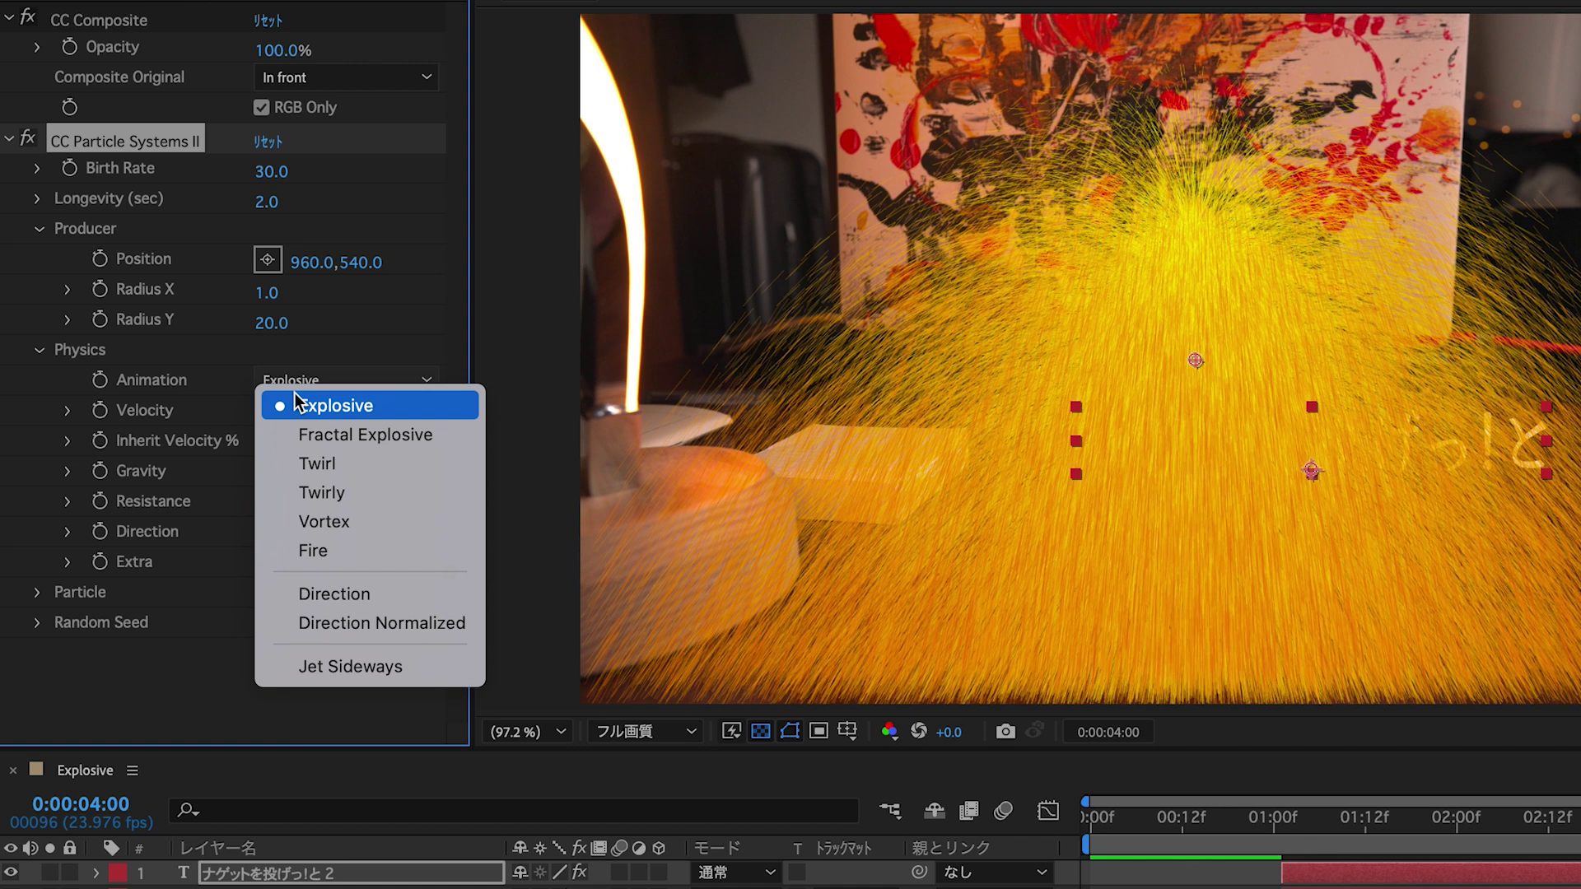
left_click(402, 596)
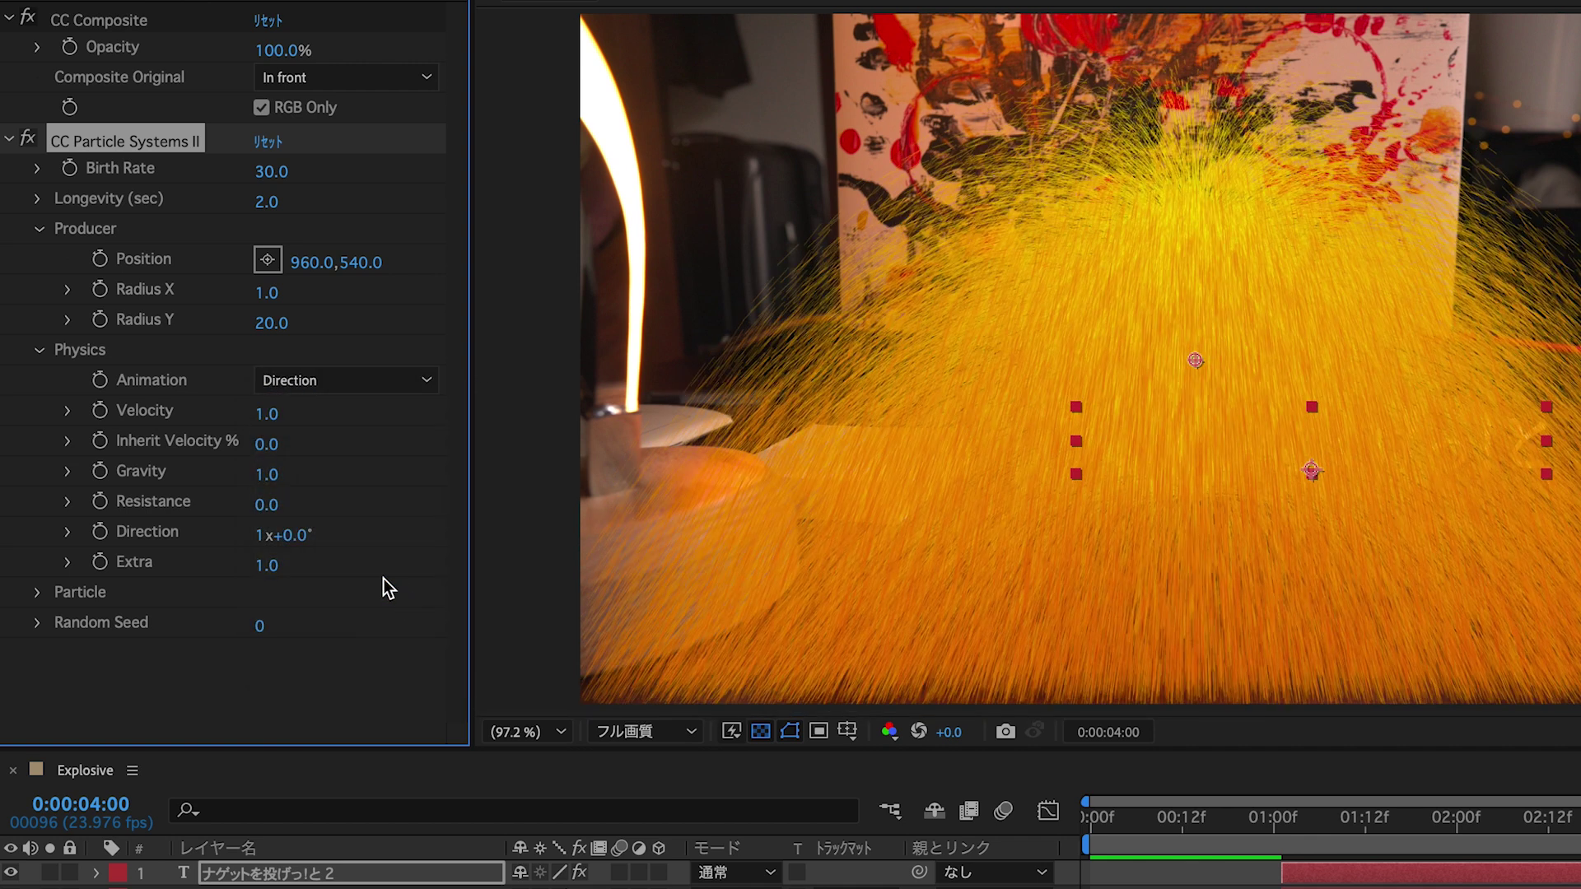
left_click(267, 415)
type("1/1")
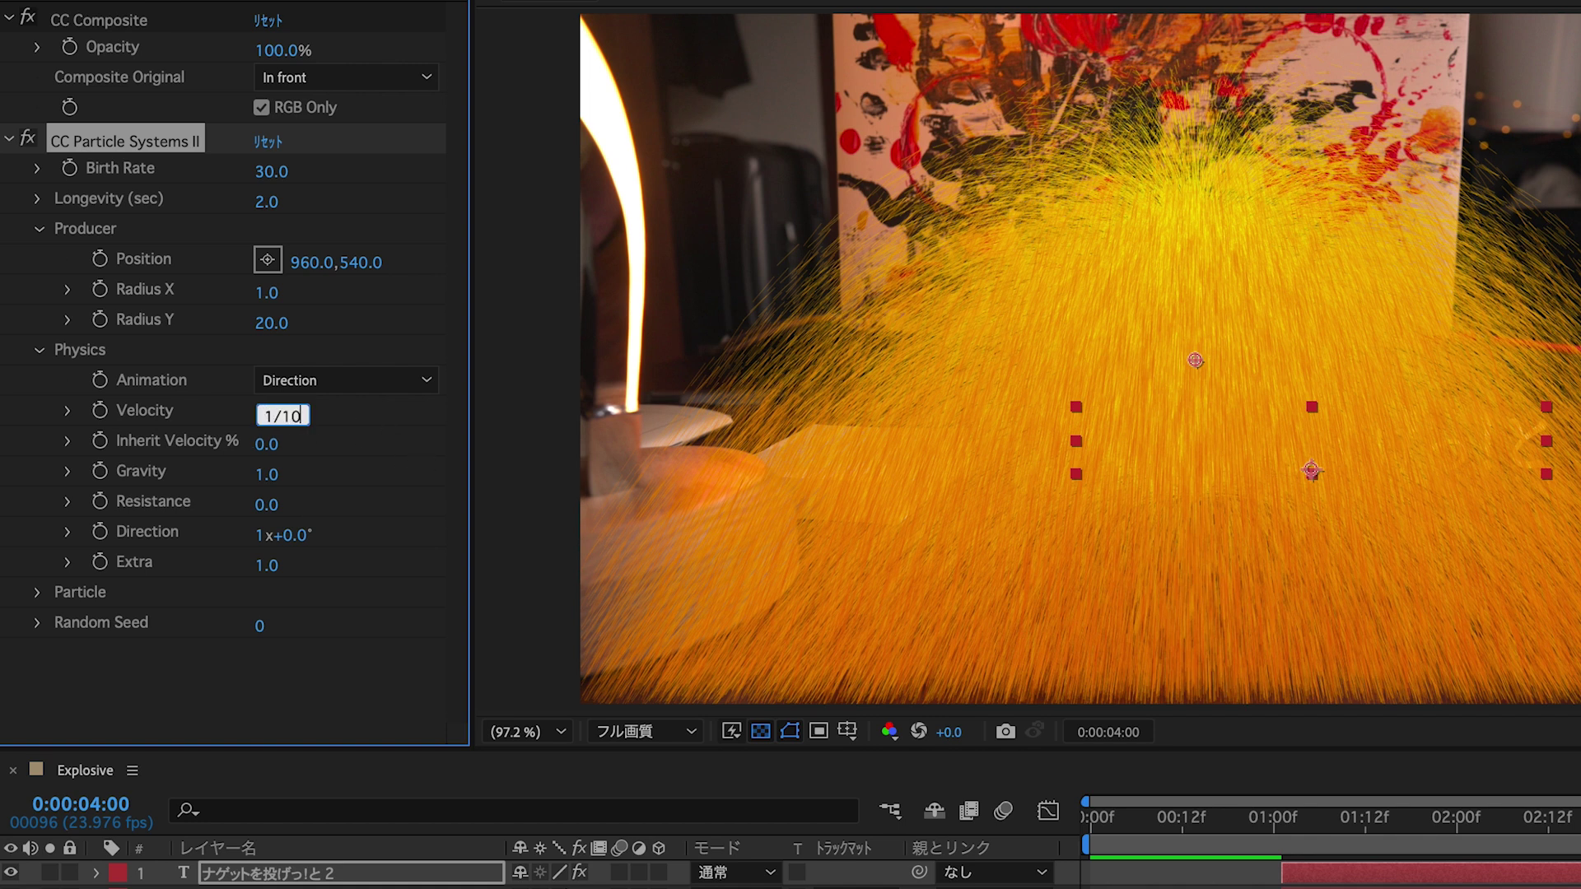
key("Return")
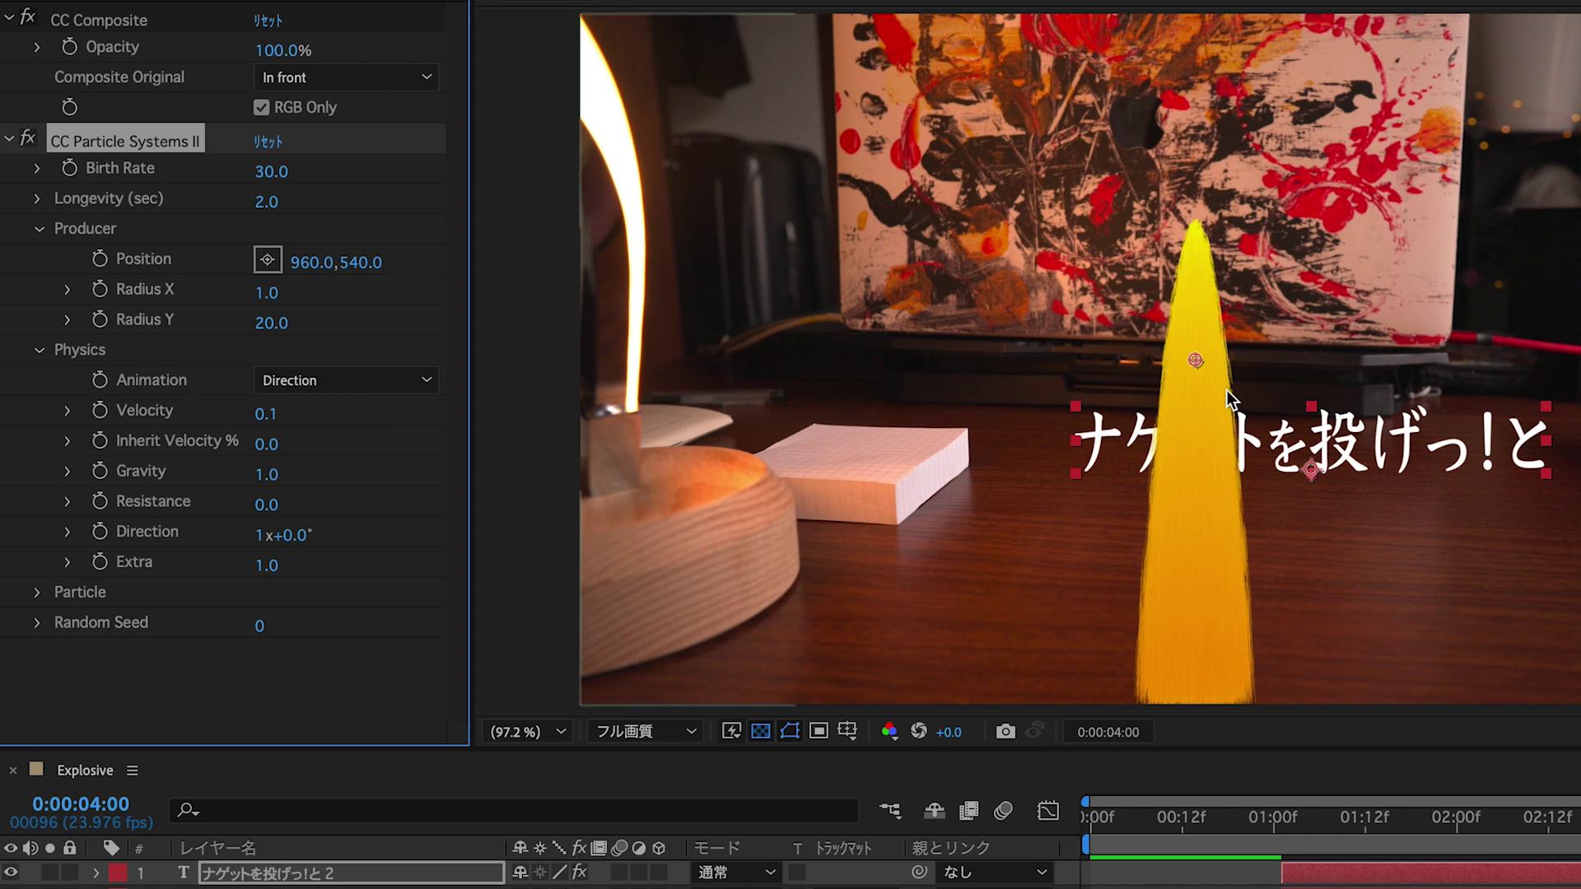
- Set Gravity to -0.1 and Extra to 1.5 so sparks rise like a flame
left_click(266, 476)
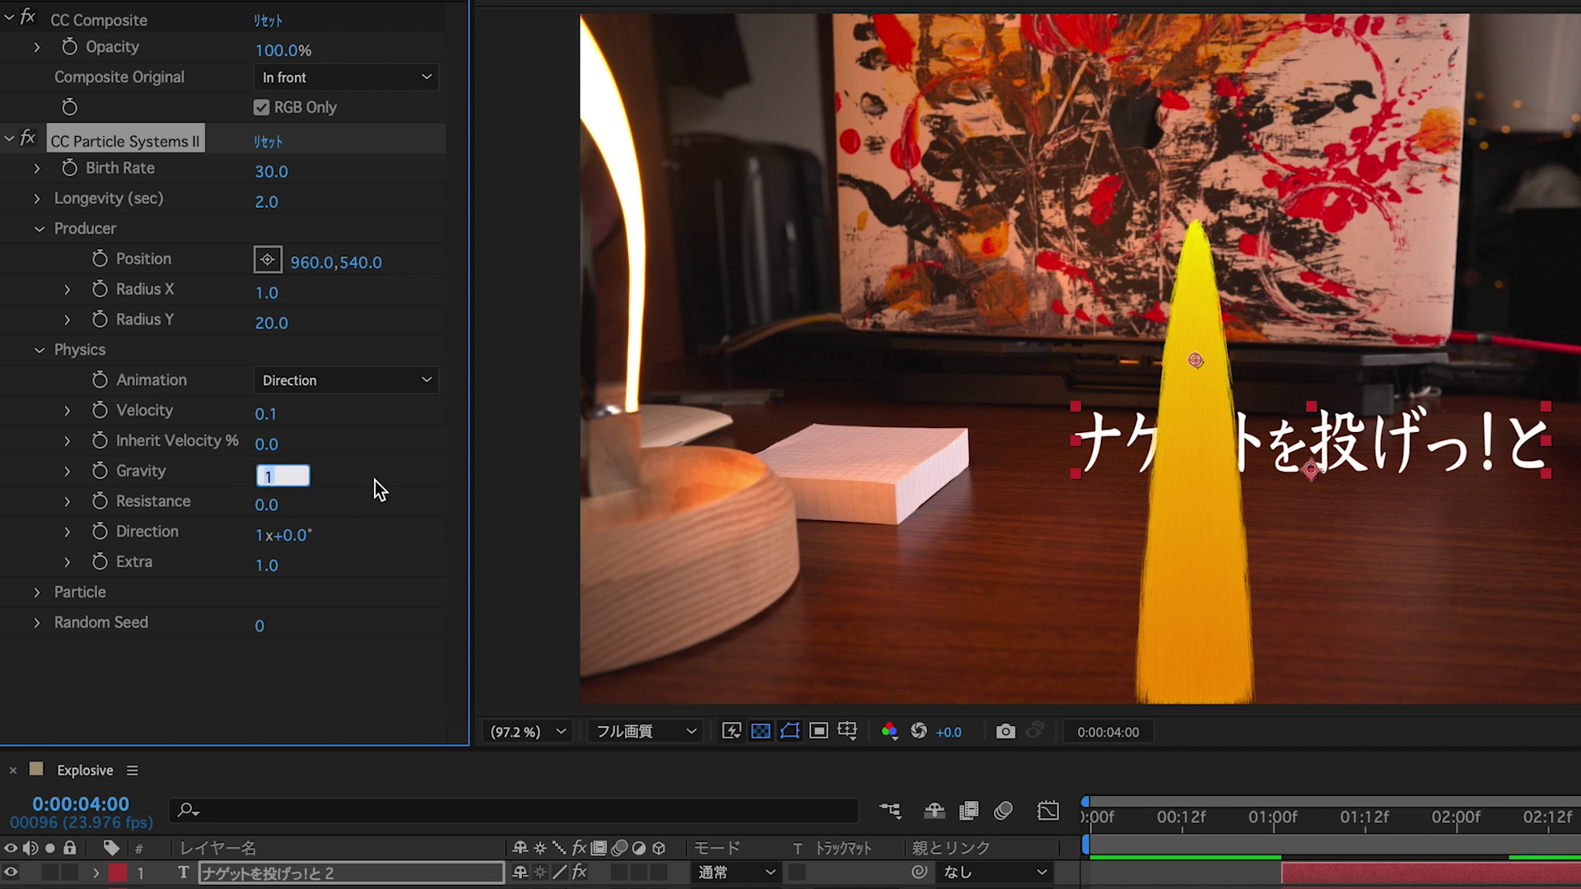
type("-.")
key("Return")
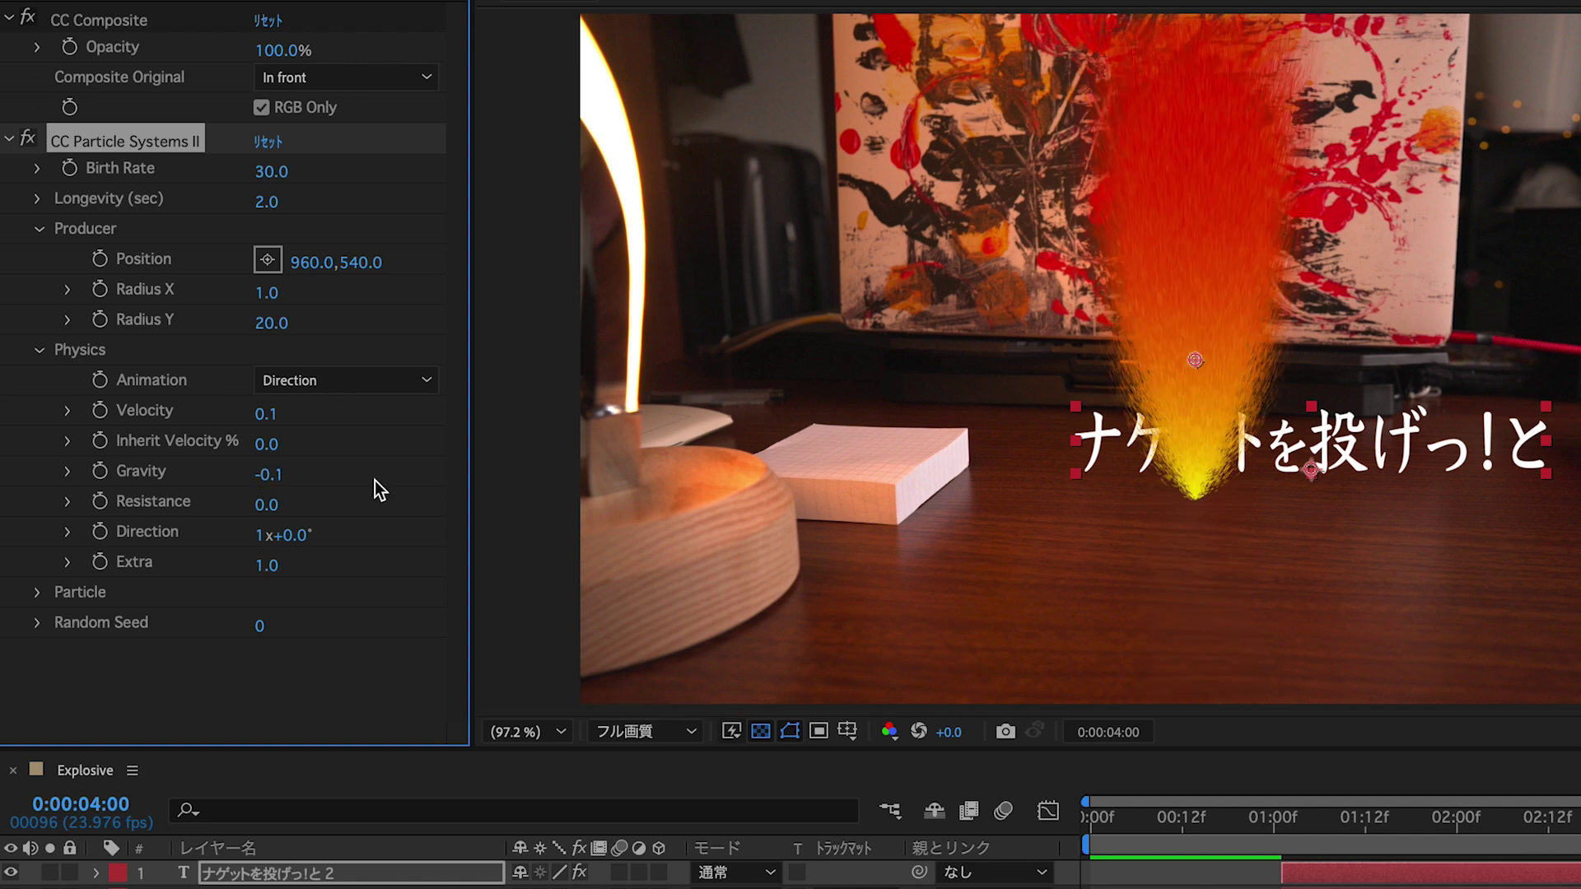
left_click_drag(1288, 837, 1580, 839)
left_click(270, 567)
left_click_drag(296, 570, 331, 575)
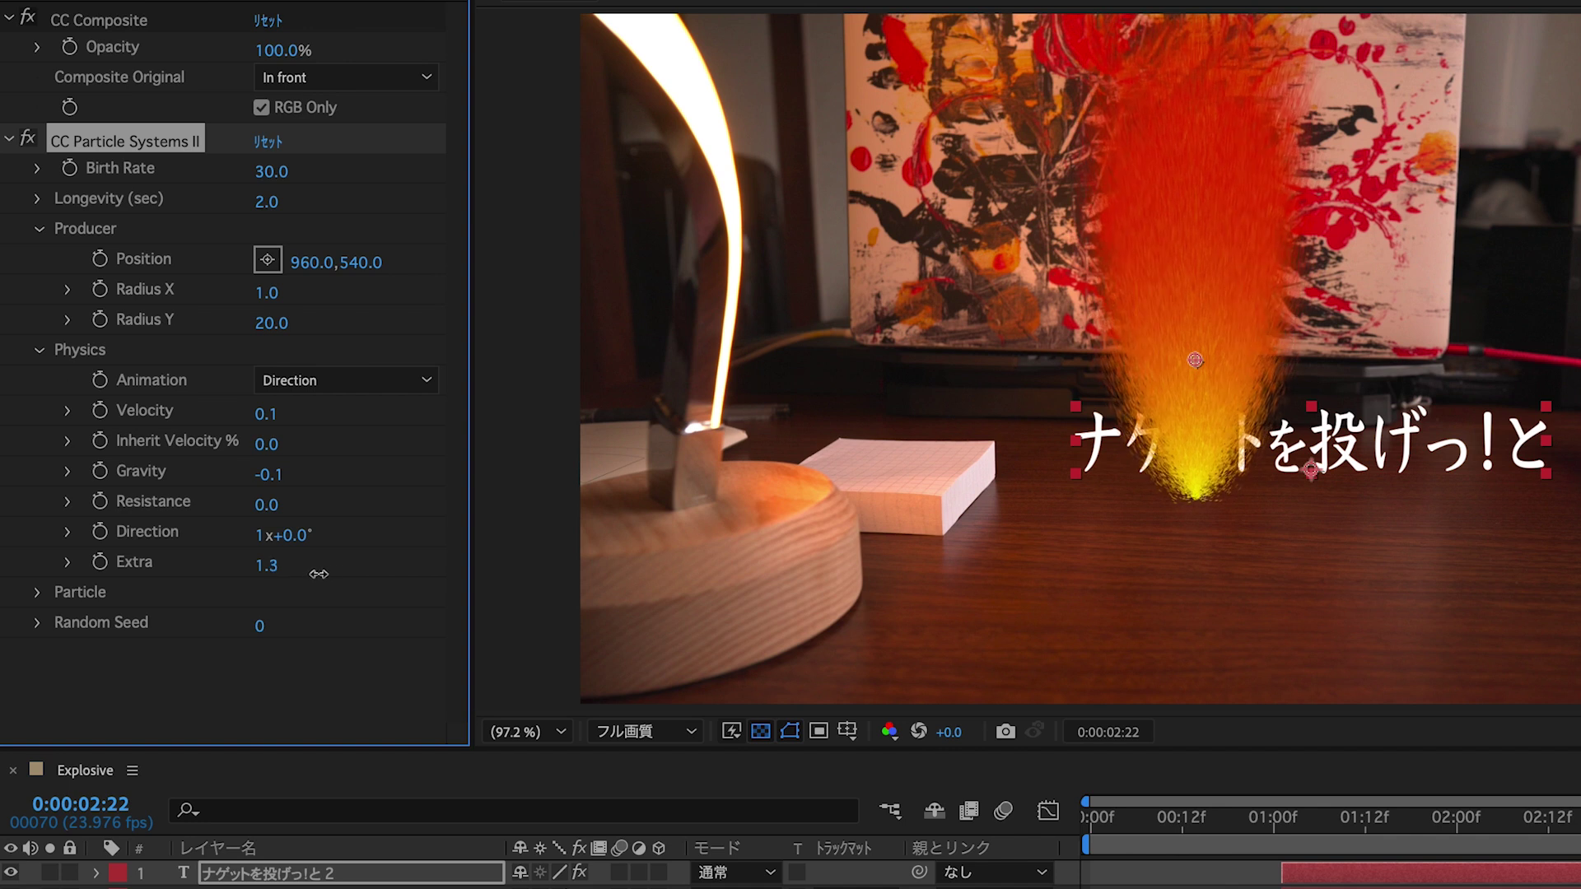
left_click_drag(329, 575, 353, 576)
key("space")
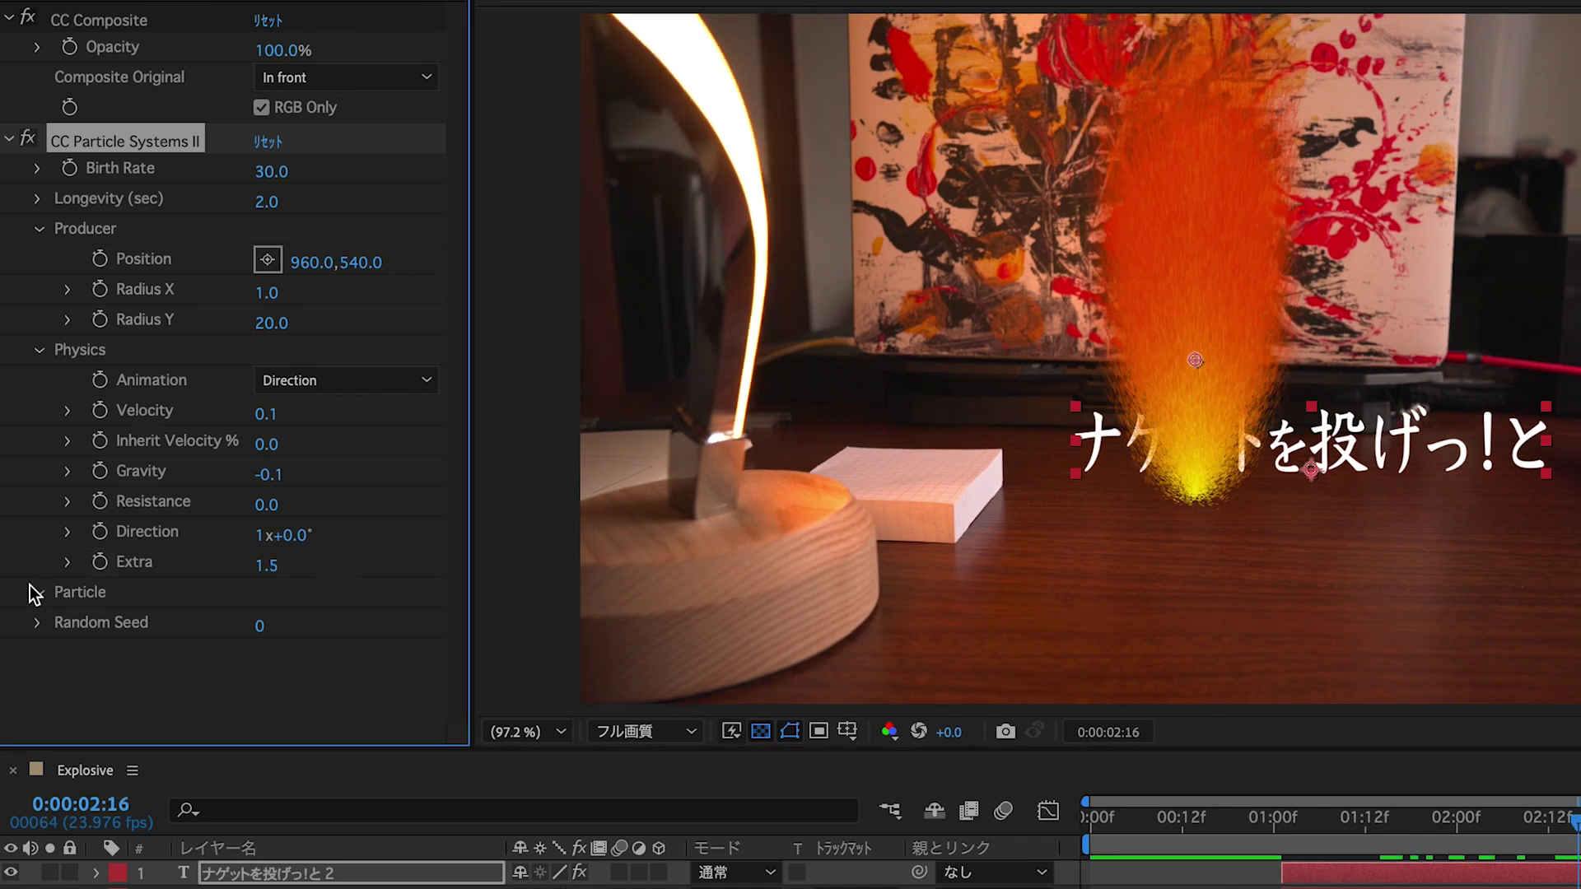
- Set the particle Birth Color to white and enable Source Alpha Inheritance
left_click(36, 592)
scroll(165, 494, "down", 5)
left_click(268, 639)
left_click_drag(547, 777, 490, 724)
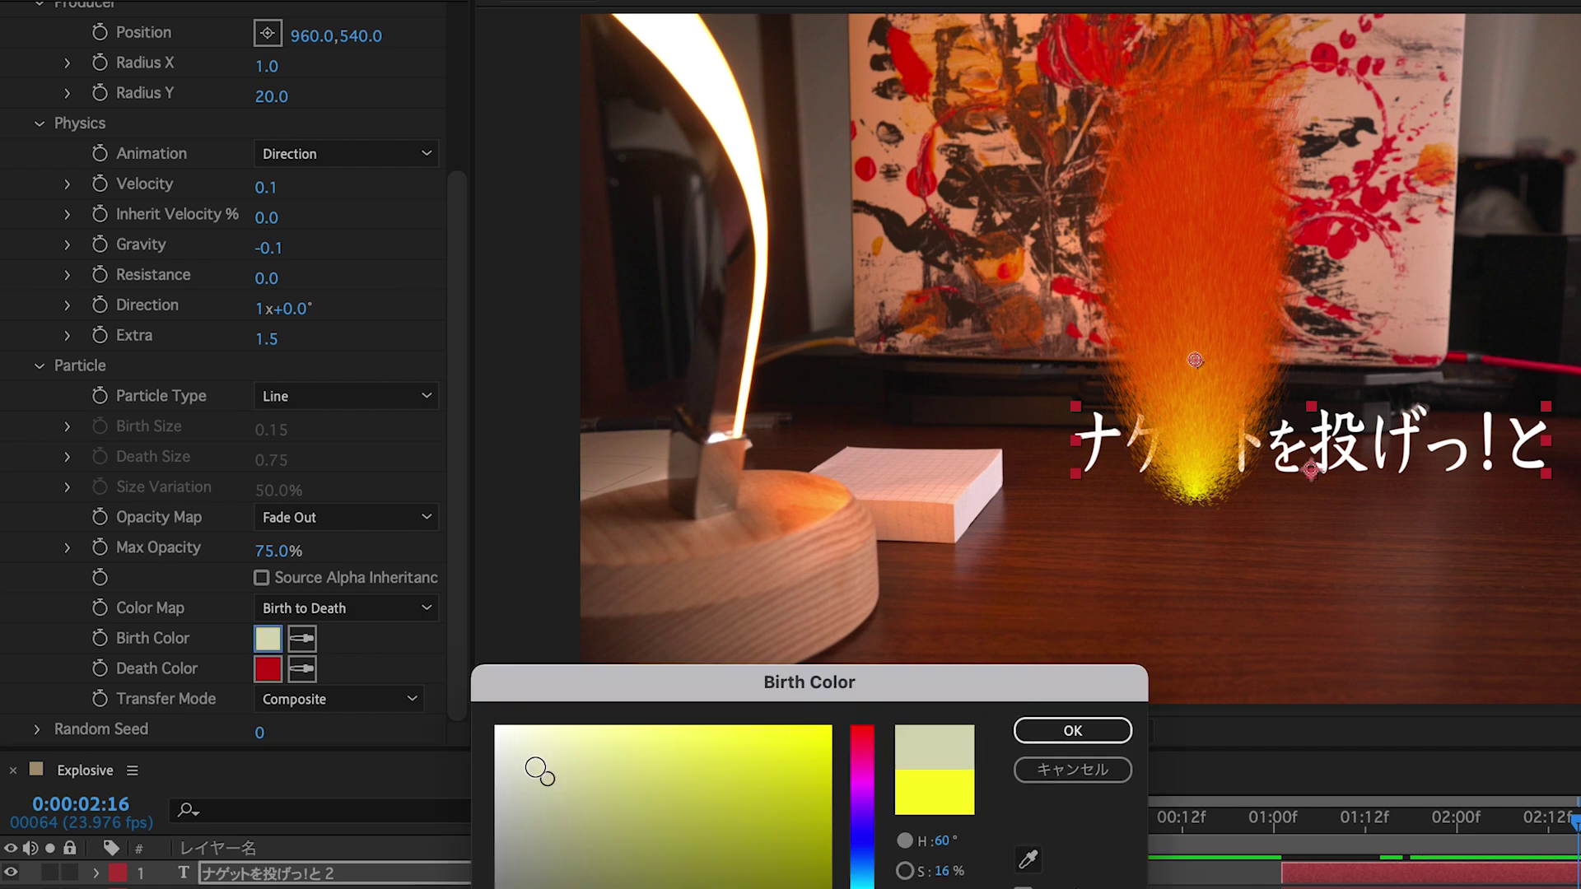
key("Return")
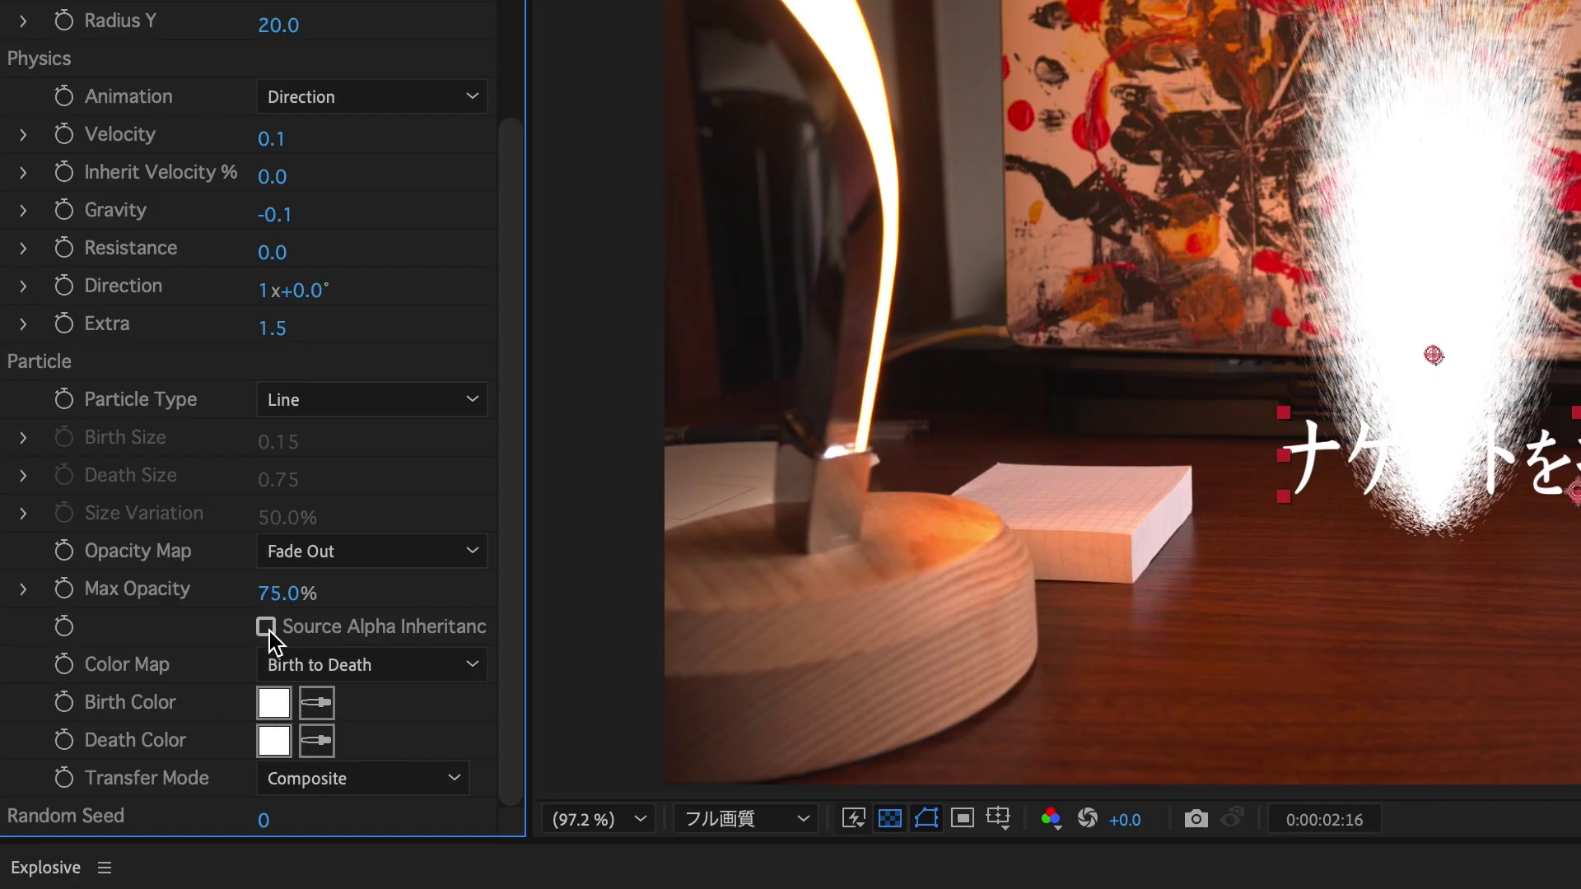
left_click(266, 628)
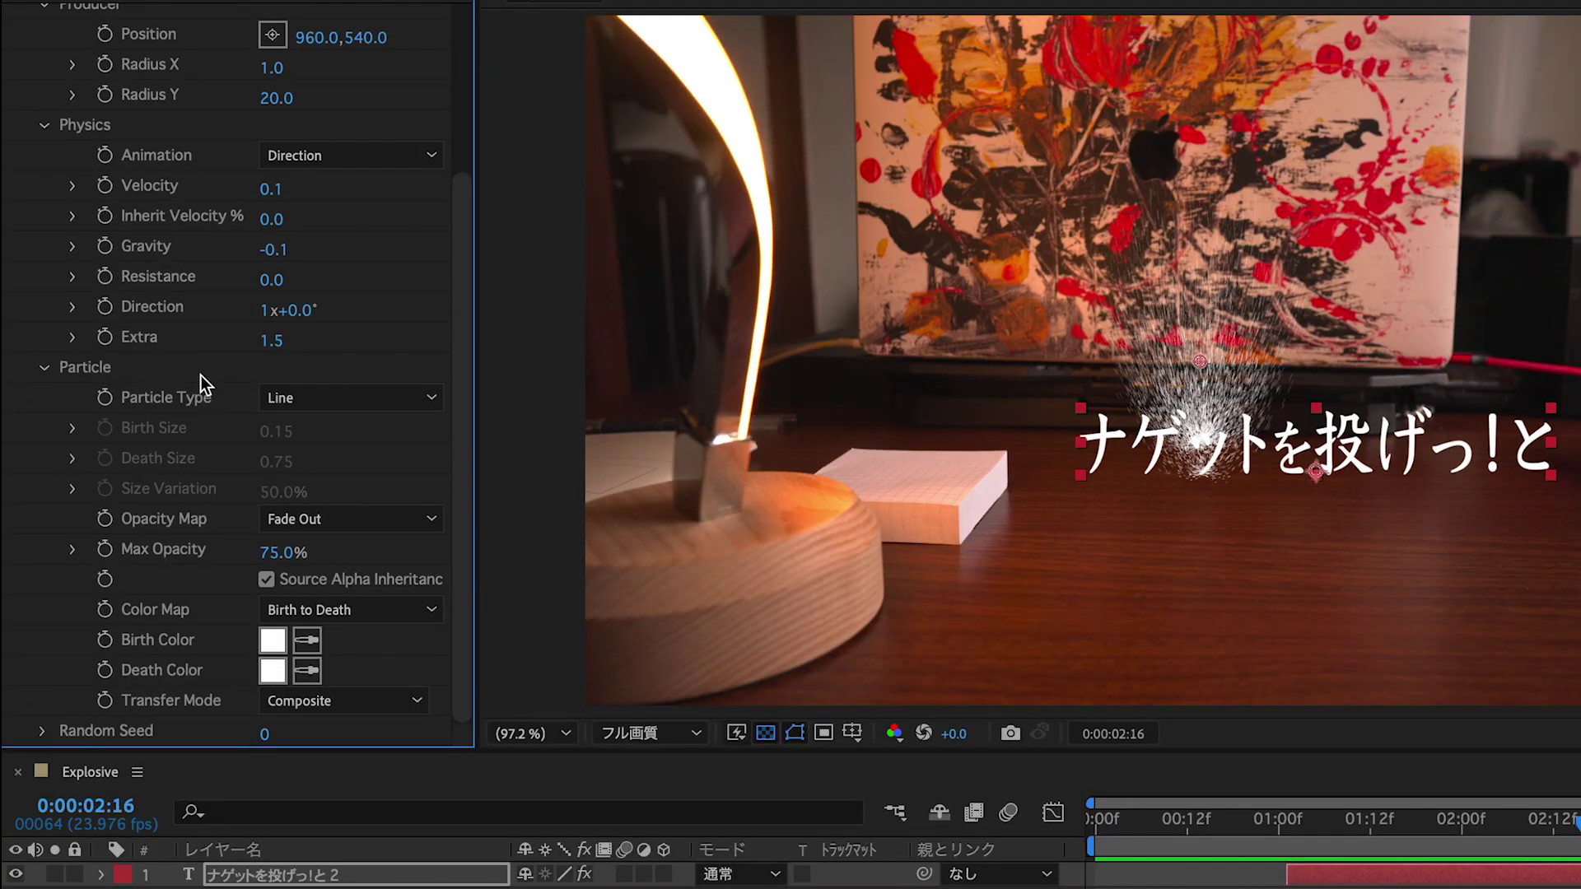
- Keyframe the emitter Position at the caption's left edge (738.5, 687.1)
scroll(198, 346, "up", 2)
scroll(189, 327, "up", 4)
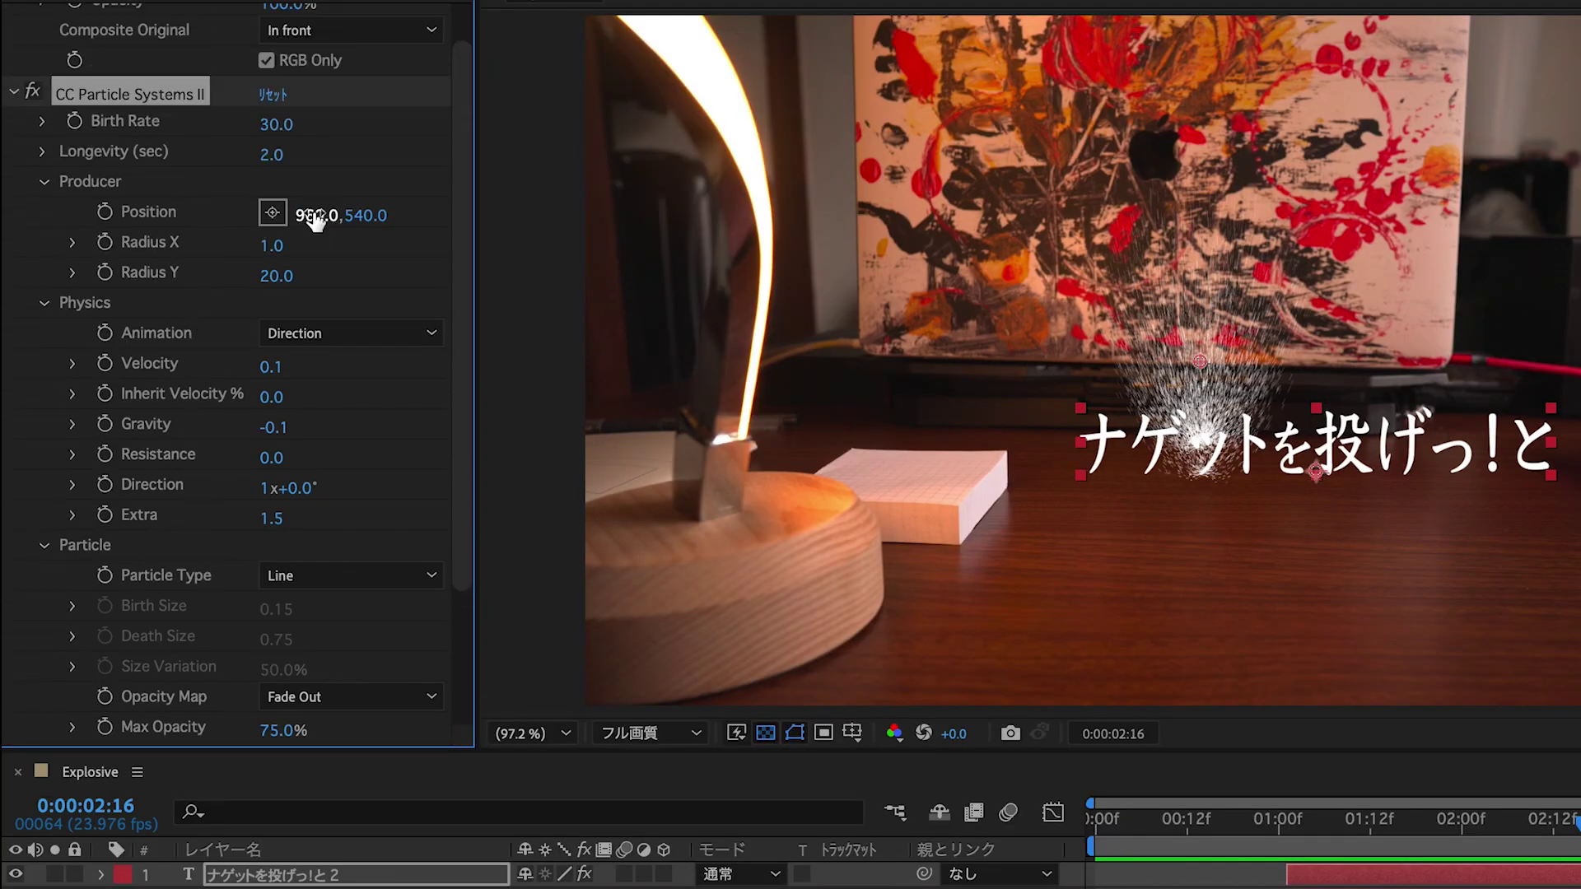
mouse_move(312, 213)
left_mouse_down()
mouse_move(973, 241)
mouse_move(477, 234)
left_mouse_up()
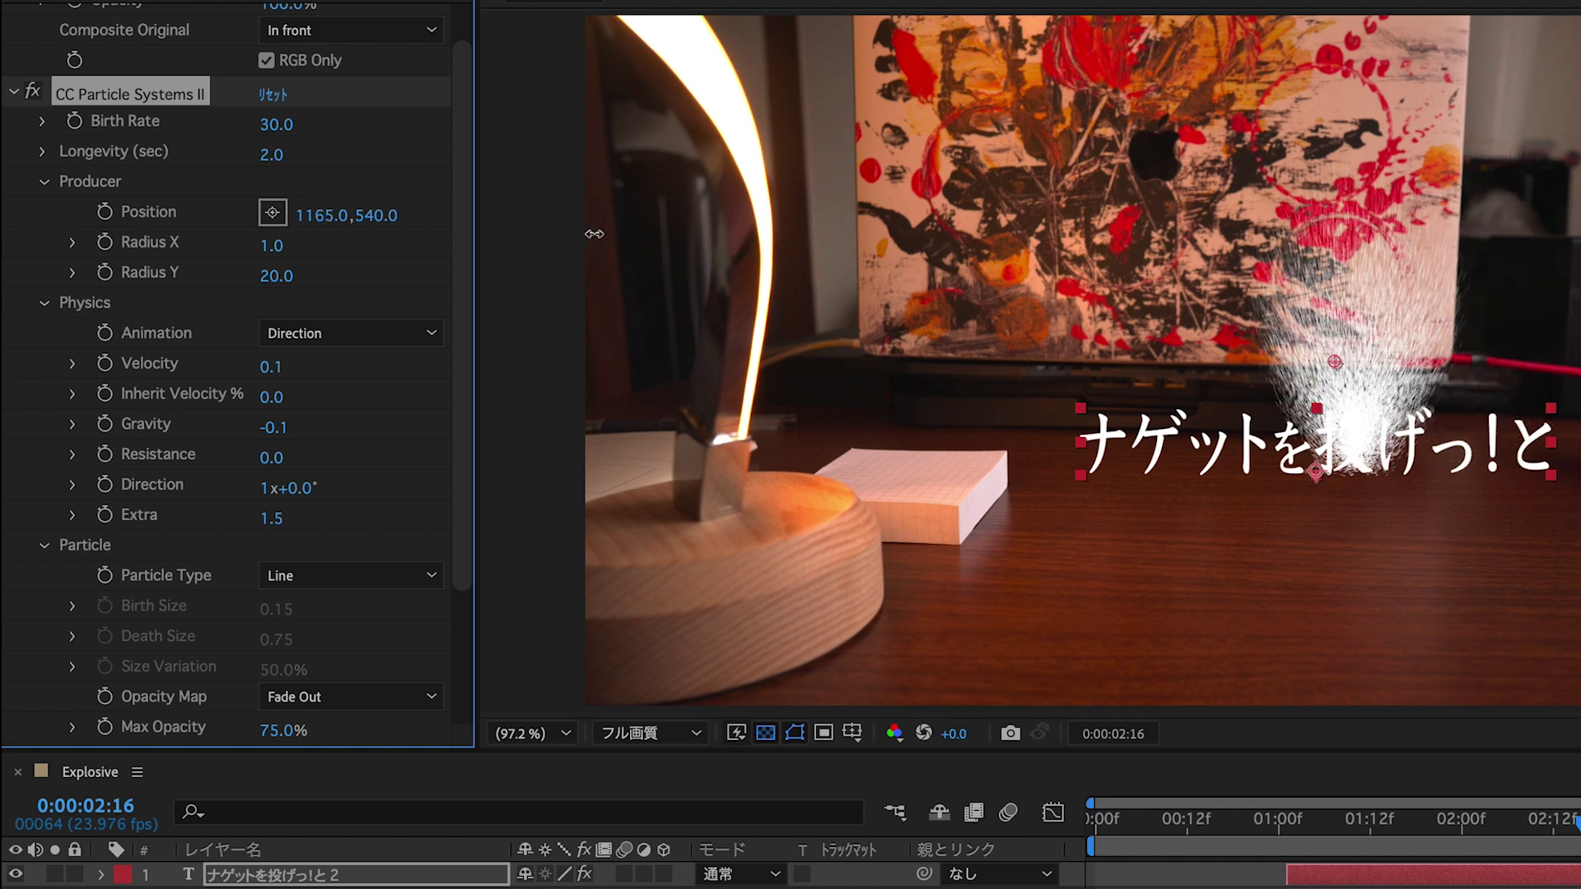
left_click_drag(477, 234, 7, 257)
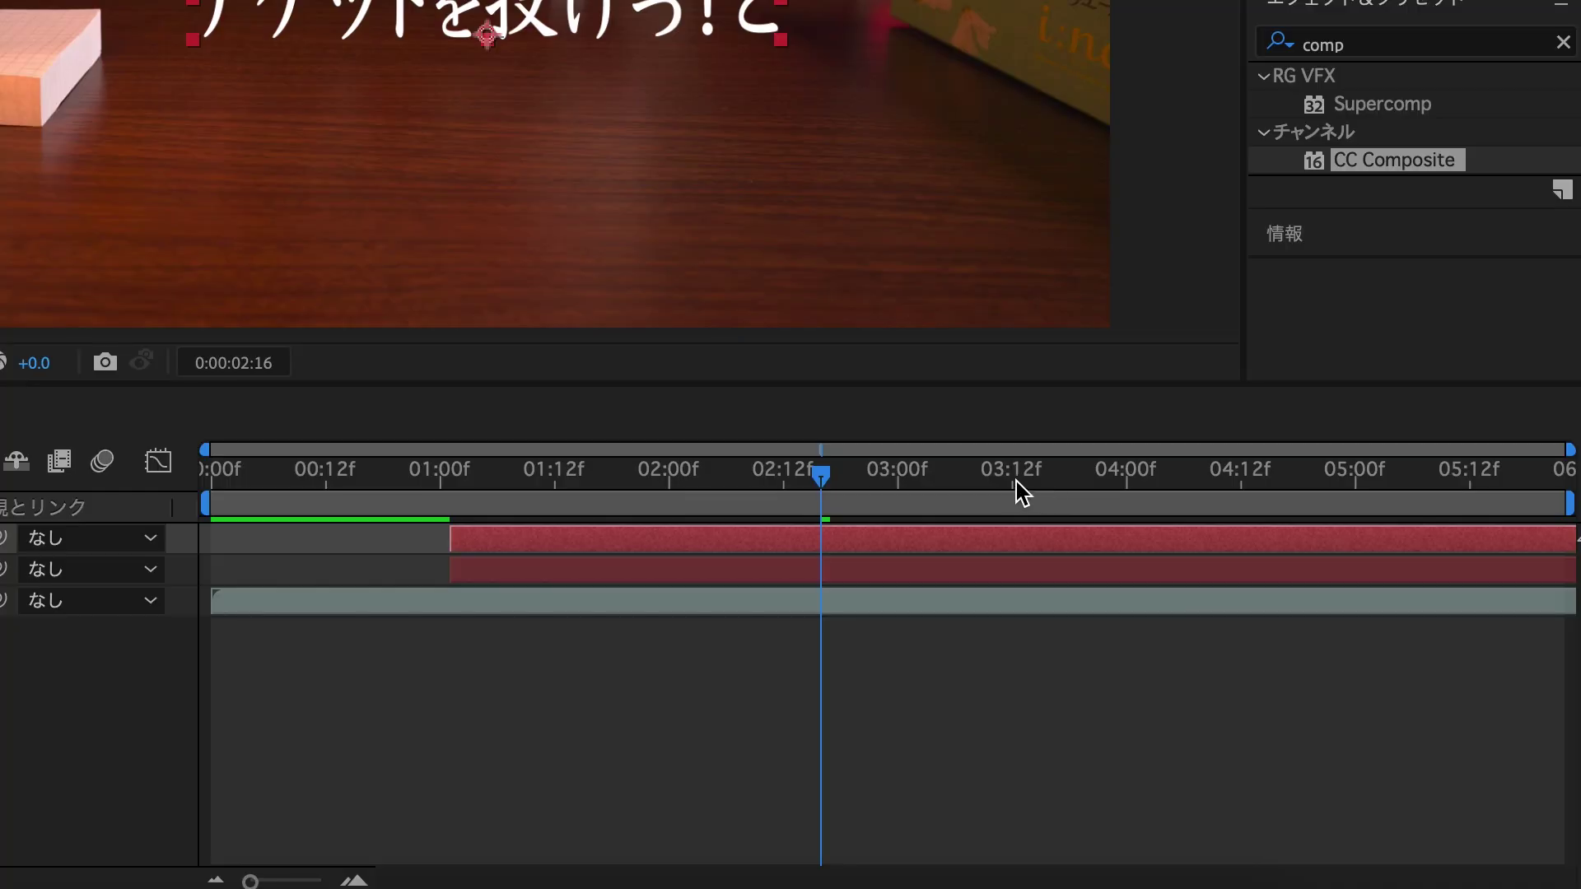
left_click_drag(1016, 481, 1129, 508)
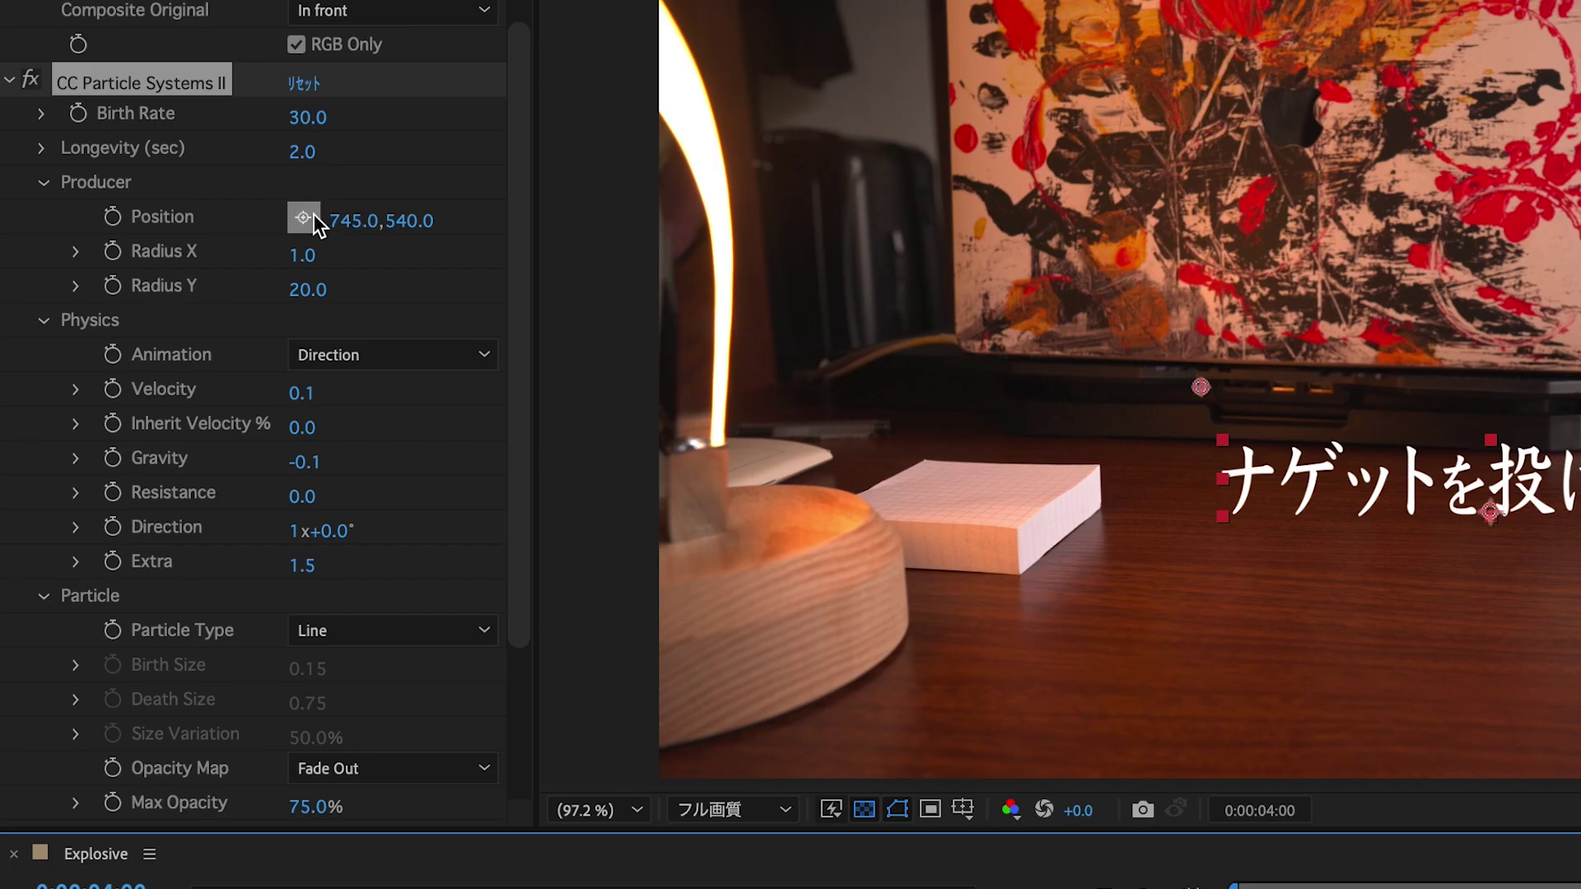
left_click(305, 217)
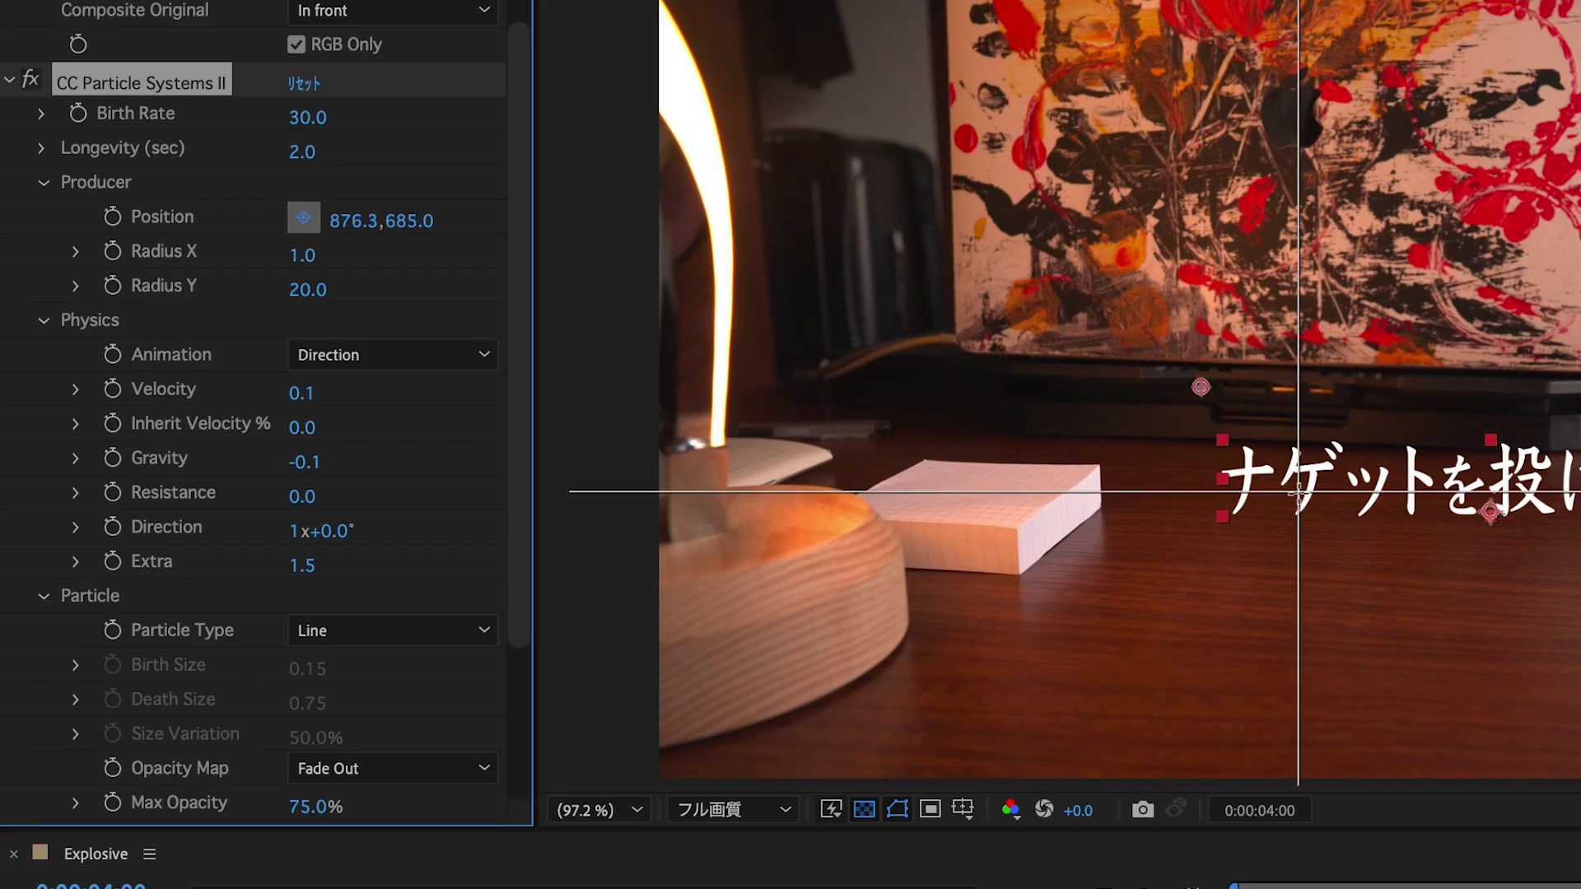
left_click(1199, 496)
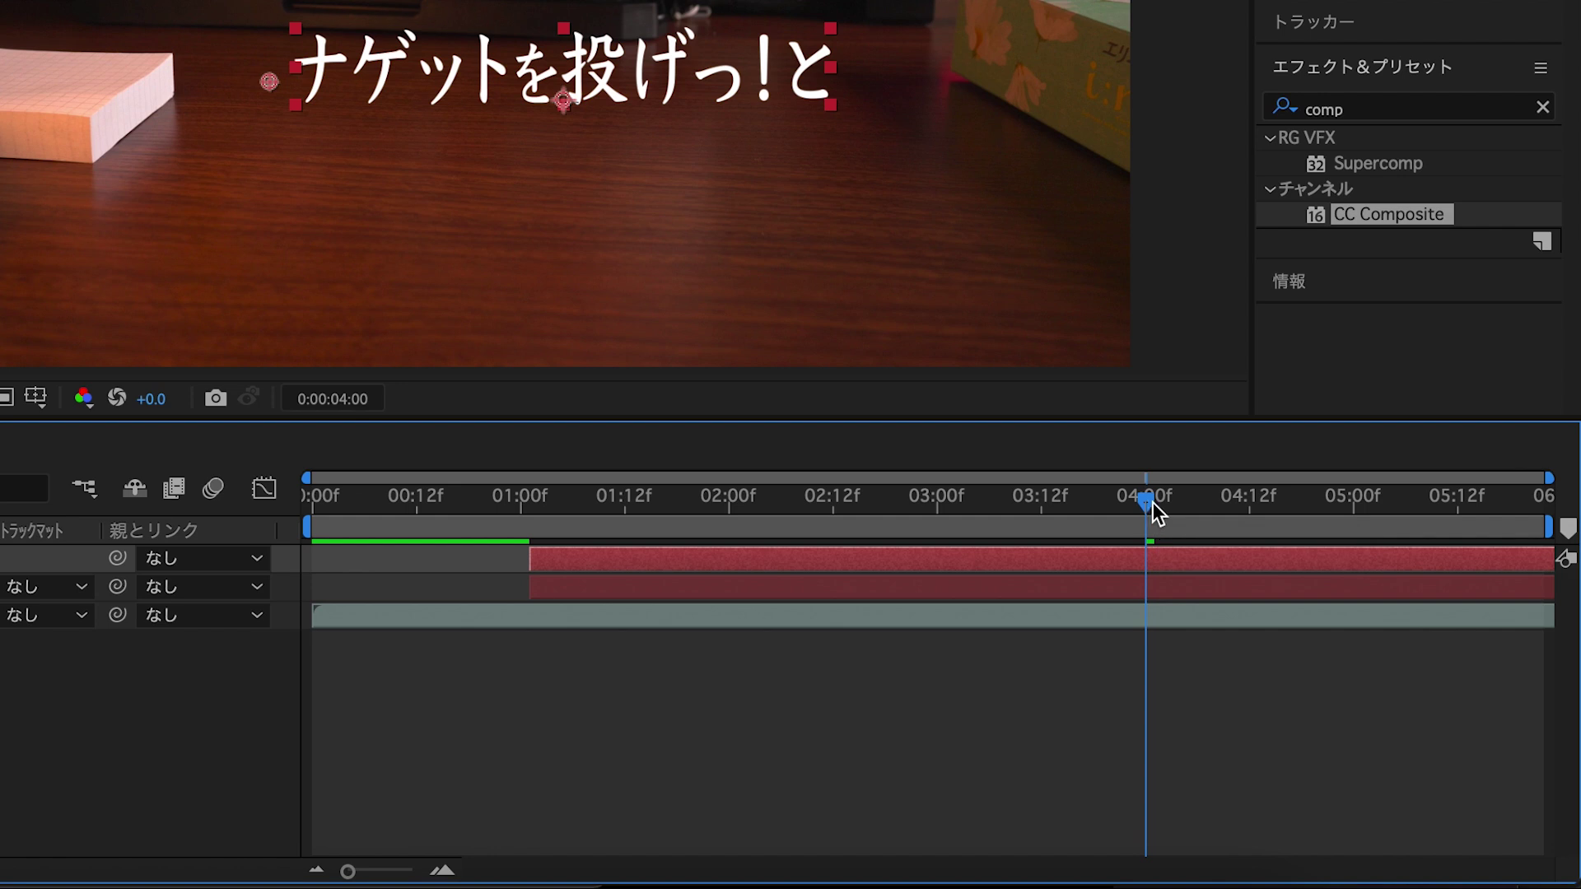
- At 0:00:04:12, move the emitter to the caption's right end (1577.5, 687.1)
left_click_drag(1148, 503, 1252, 526)
left_click_drag(280, 211, 1522, 345)
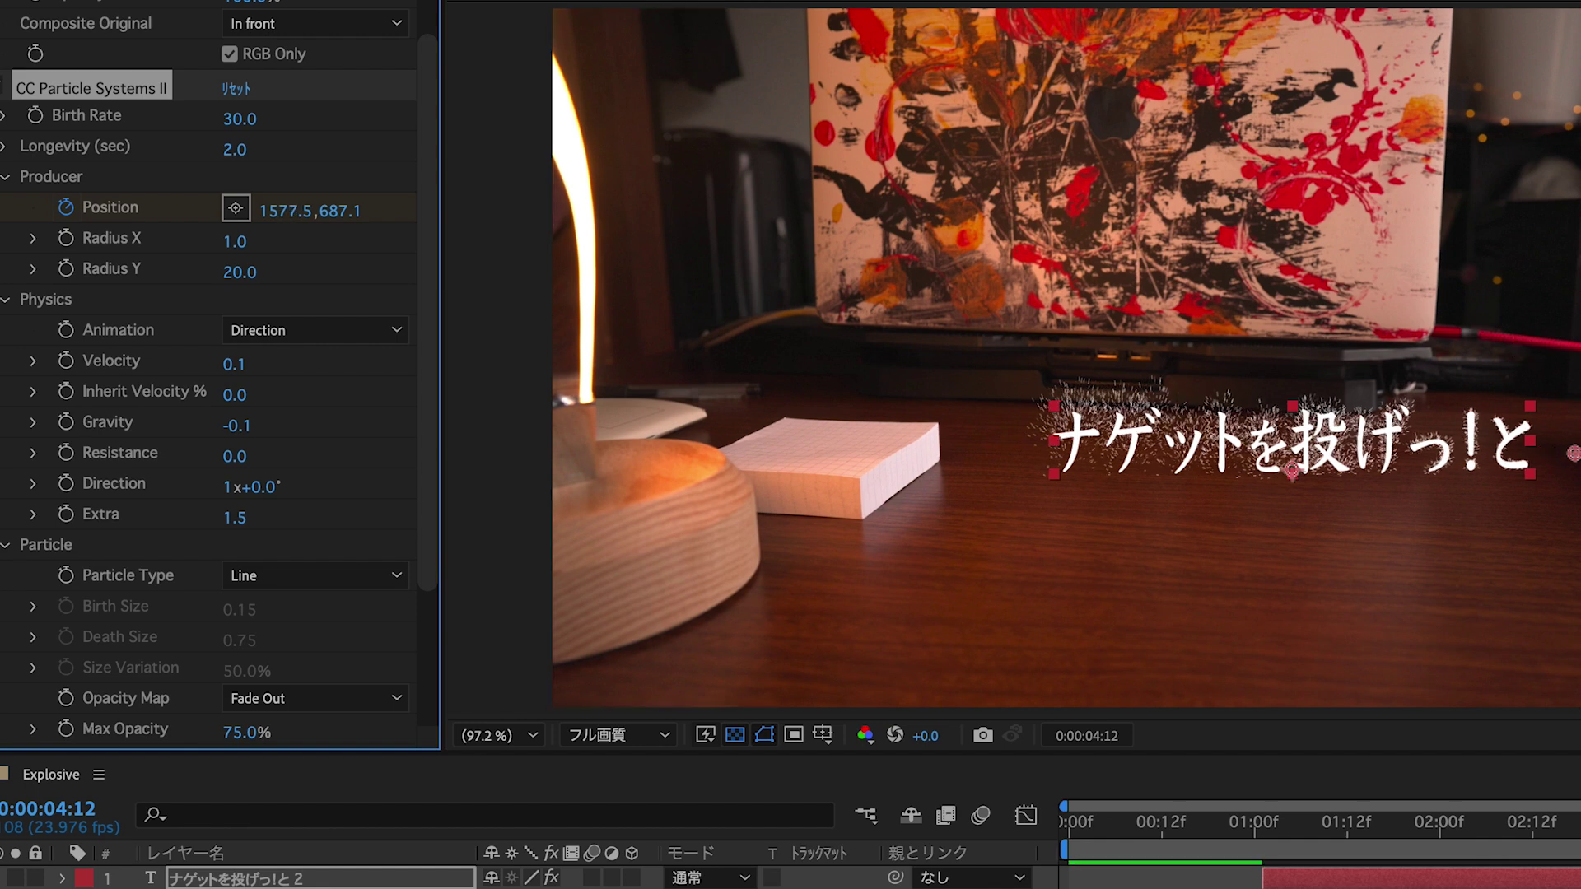
mouse_move(1299, 666)
left_mouse_down()
mouse_move(1405, 706)
mouse_move(1302, 705)
mouse_move(1371, 729)
left_mouse_up()
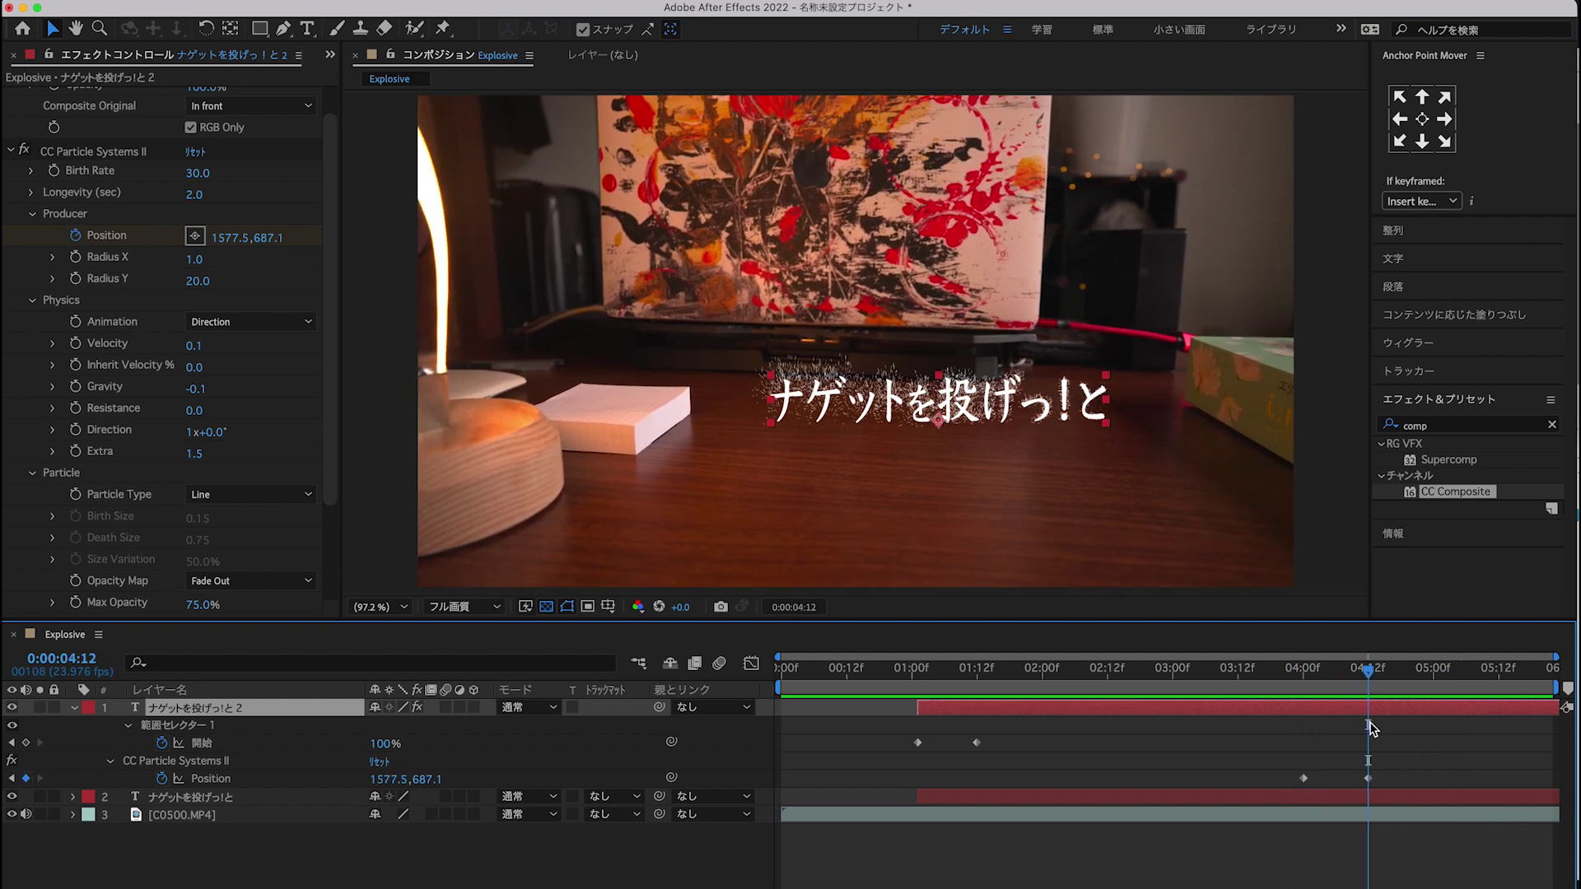
- Add Linear Wipe to the second caption layer, keyframing Transition Completion 0% at 0:00:04:00
left_click(1377, 797, "shift")
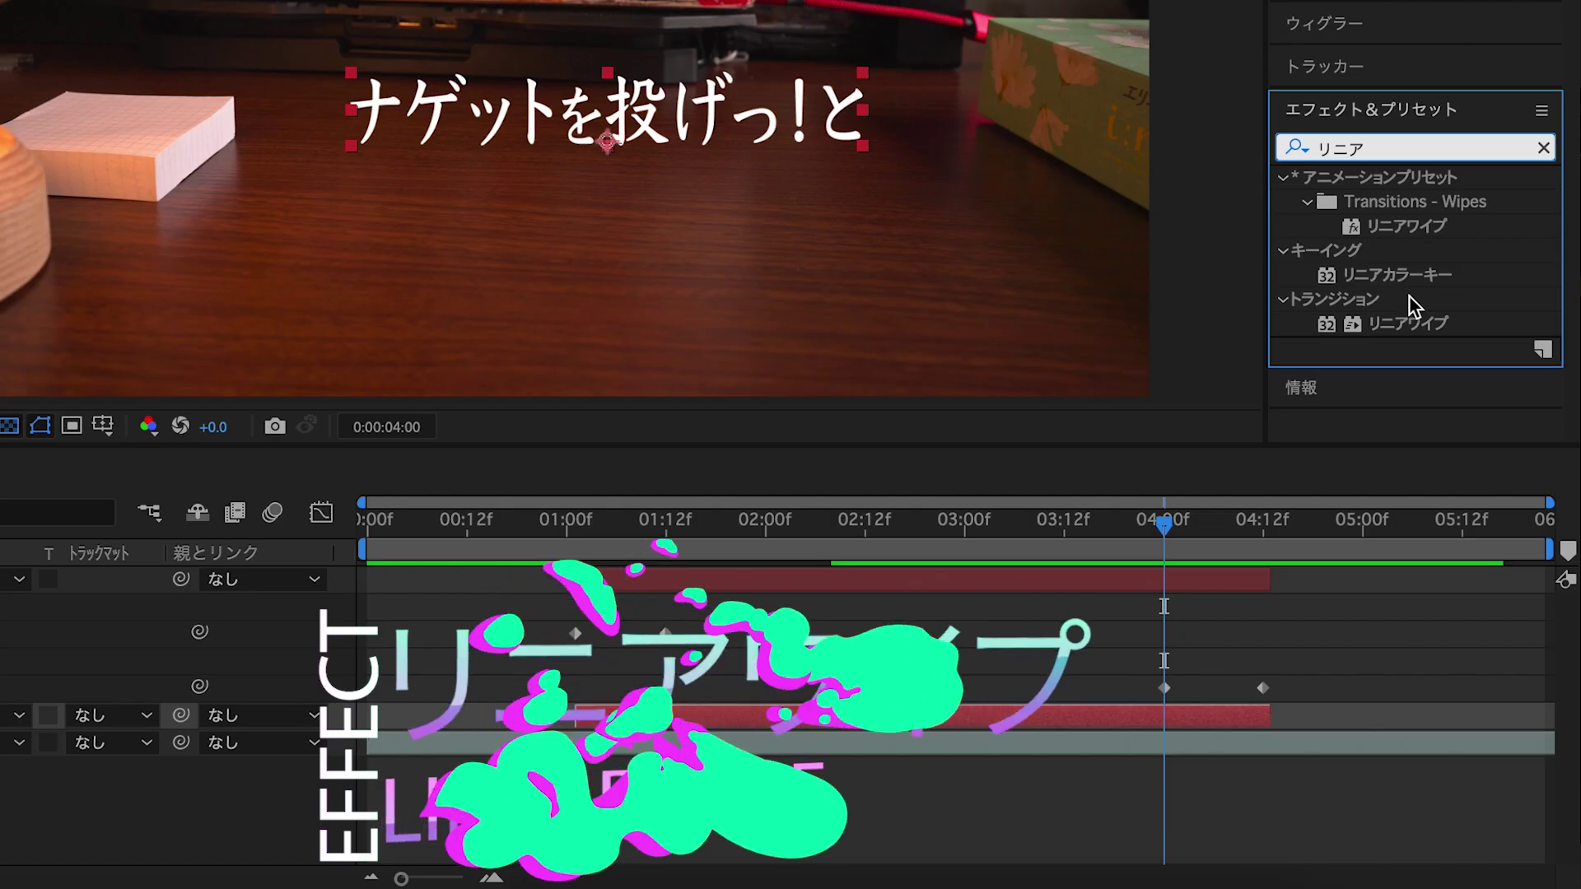
left_click(1414, 329)
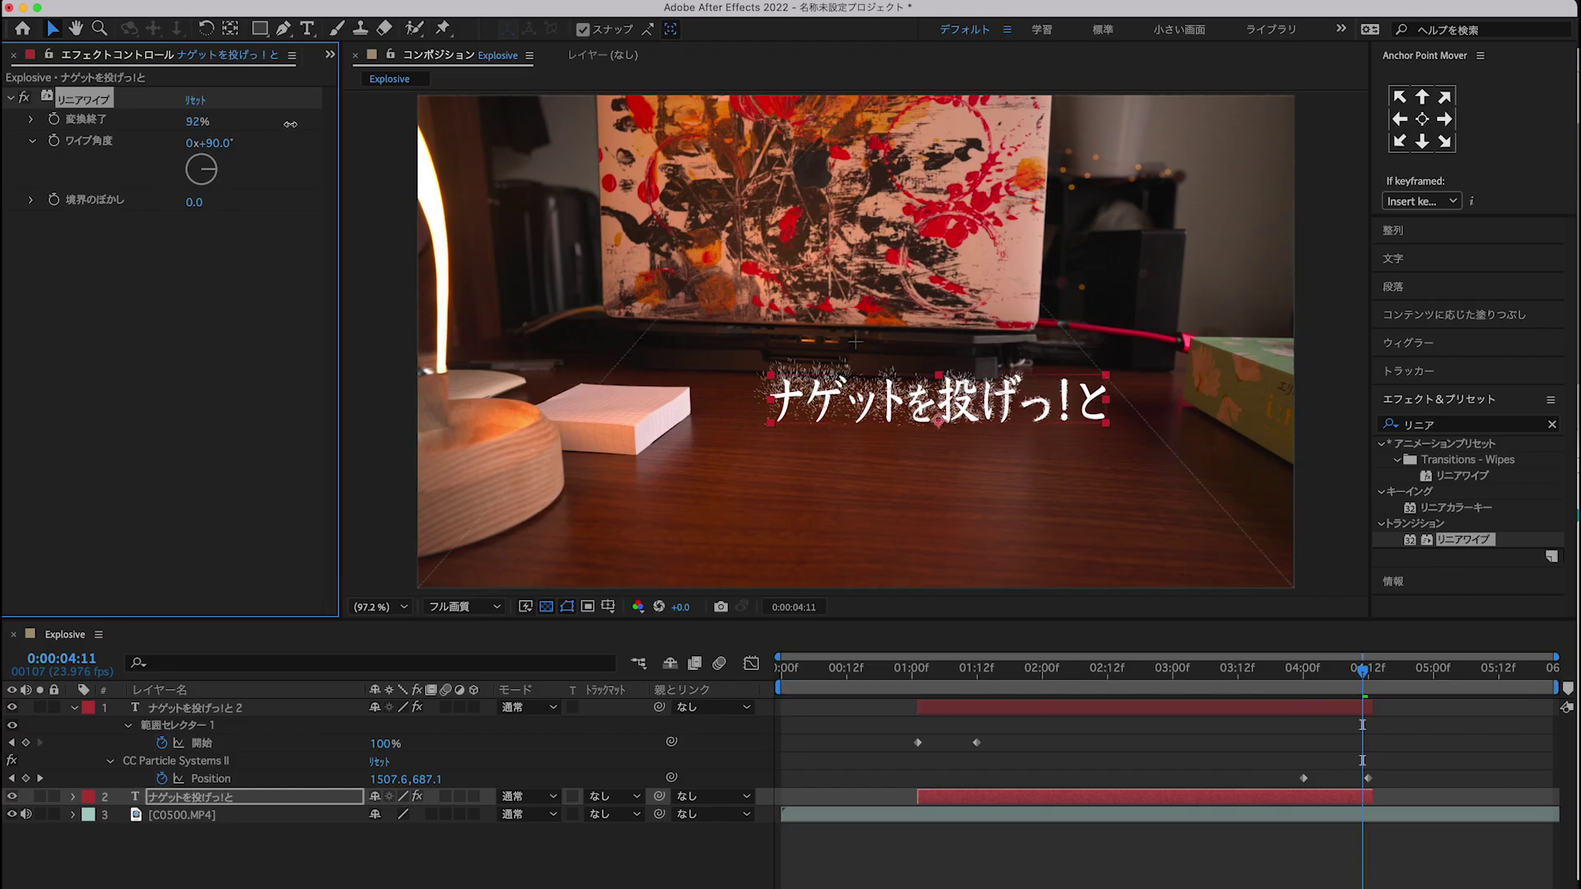
left_click_drag(289, 123, 295, 135)
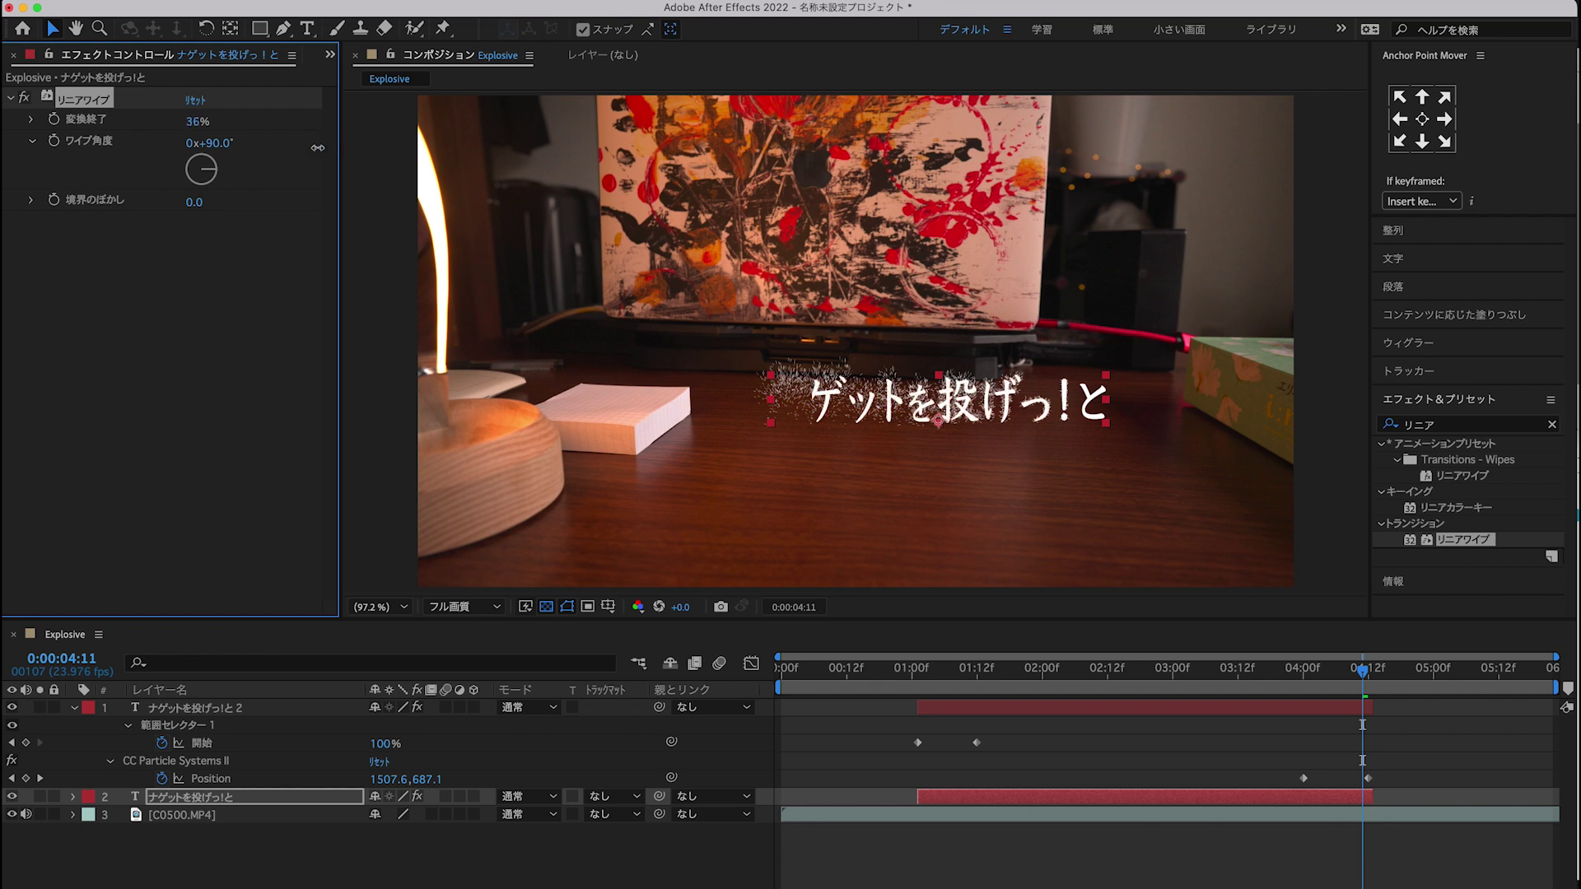
left_click(1305, 676)
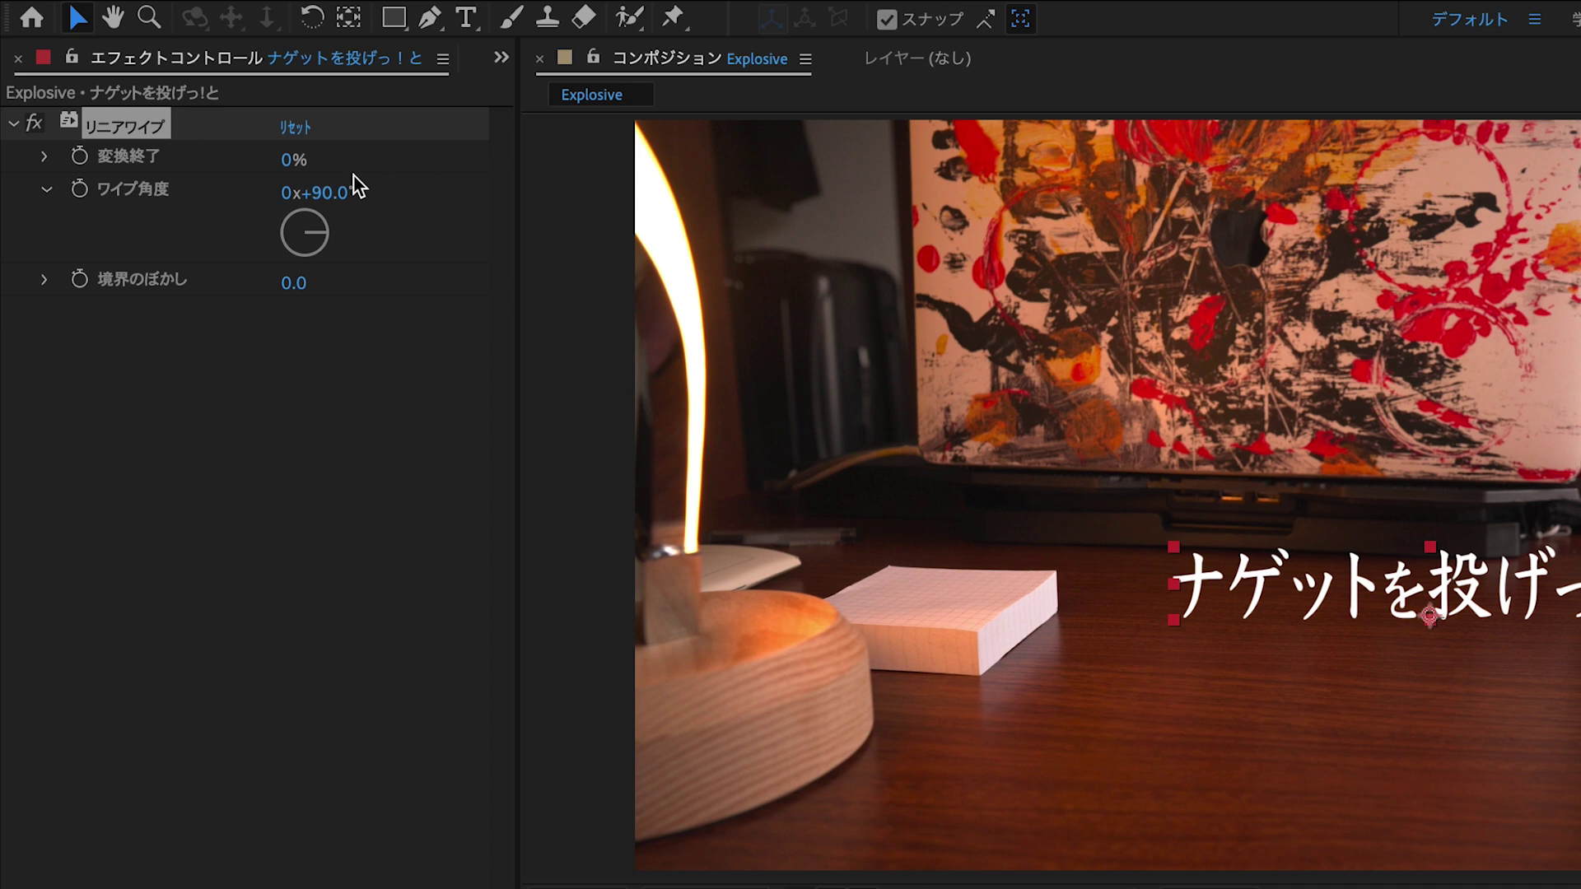
left_click(80, 156)
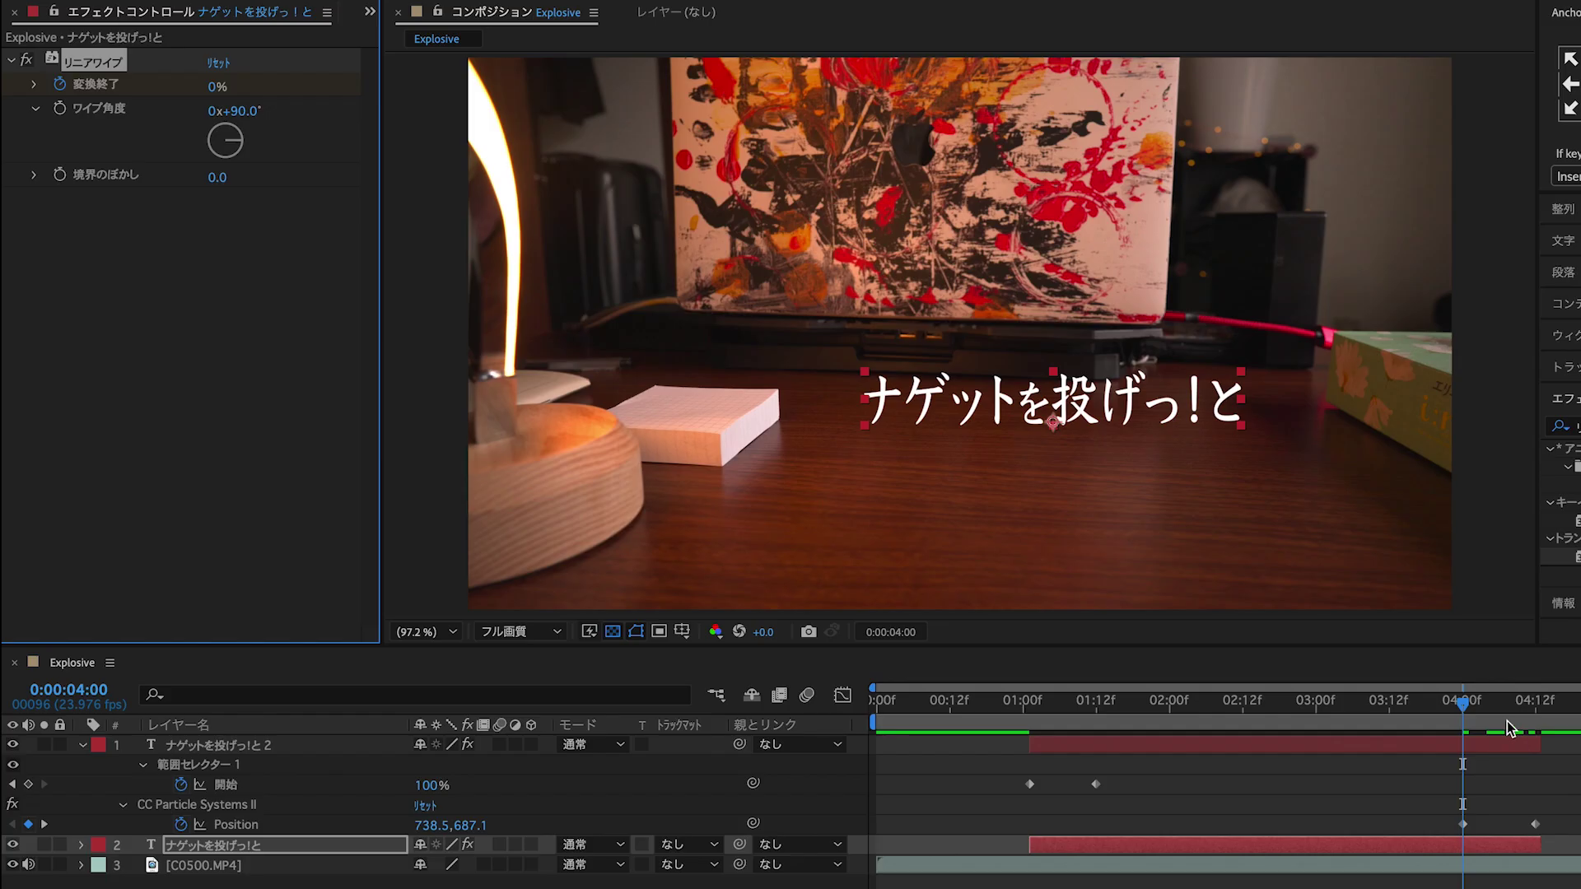
- Raise Transition Completion at 0:00:04:11 and feather the wipe edge to 108
left_click_drag(1507, 721, 1536, 724)
left_click_drag(221, 92, 227, 86)
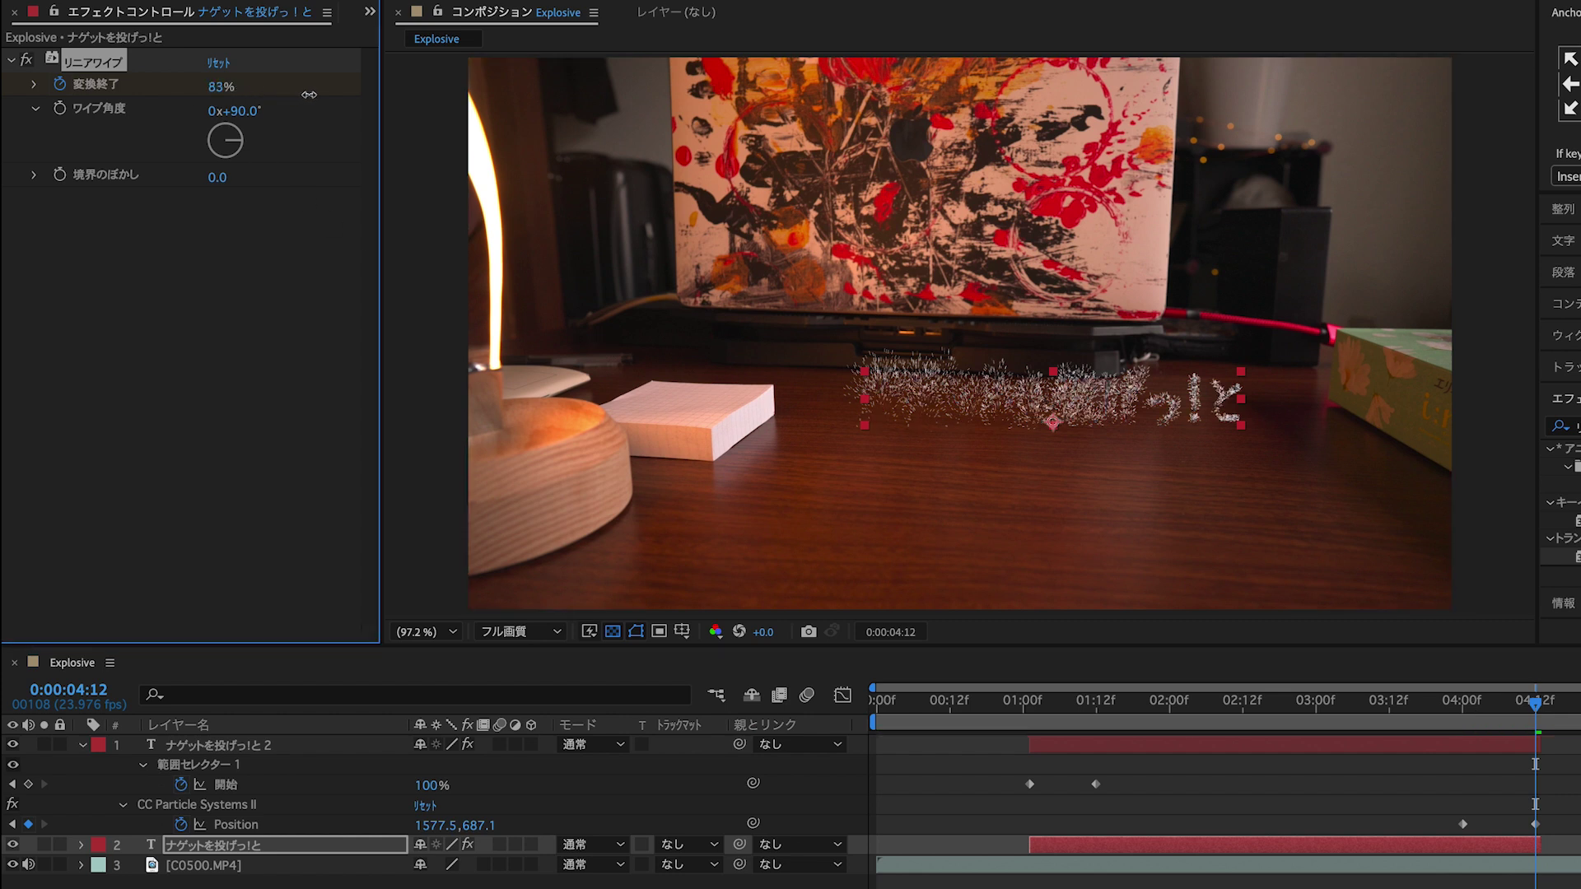
mouse_move(1538, 718)
left_mouse_down()
mouse_move(1496, 721)
mouse_move(1525, 728)
mouse_move(1512, 730)
left_mouse_up()
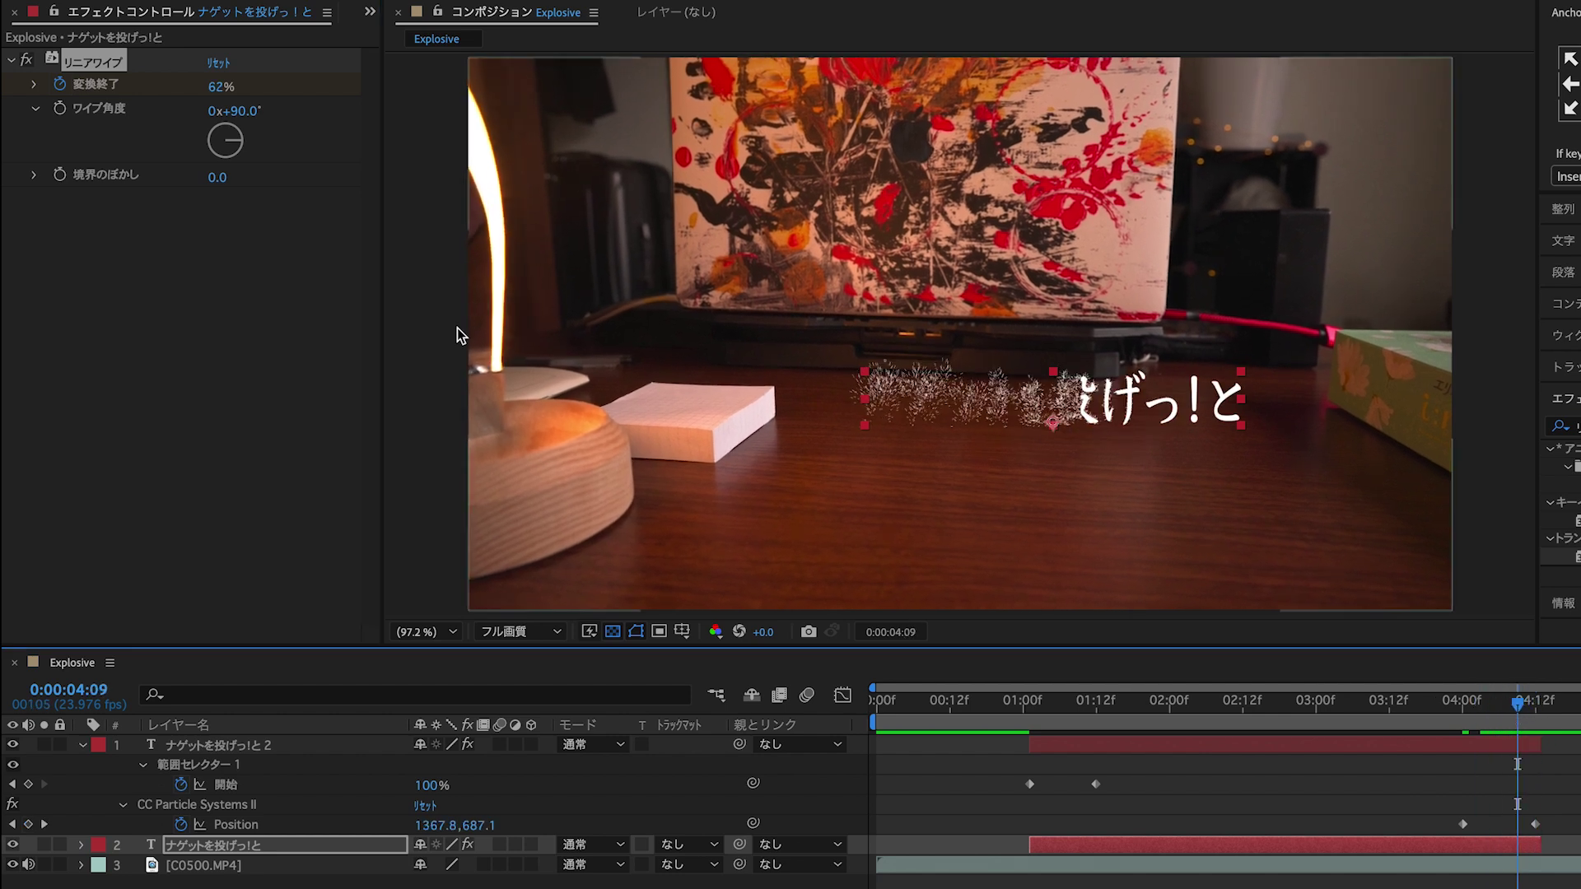
left_click_drag(219, 181, 424, 179)
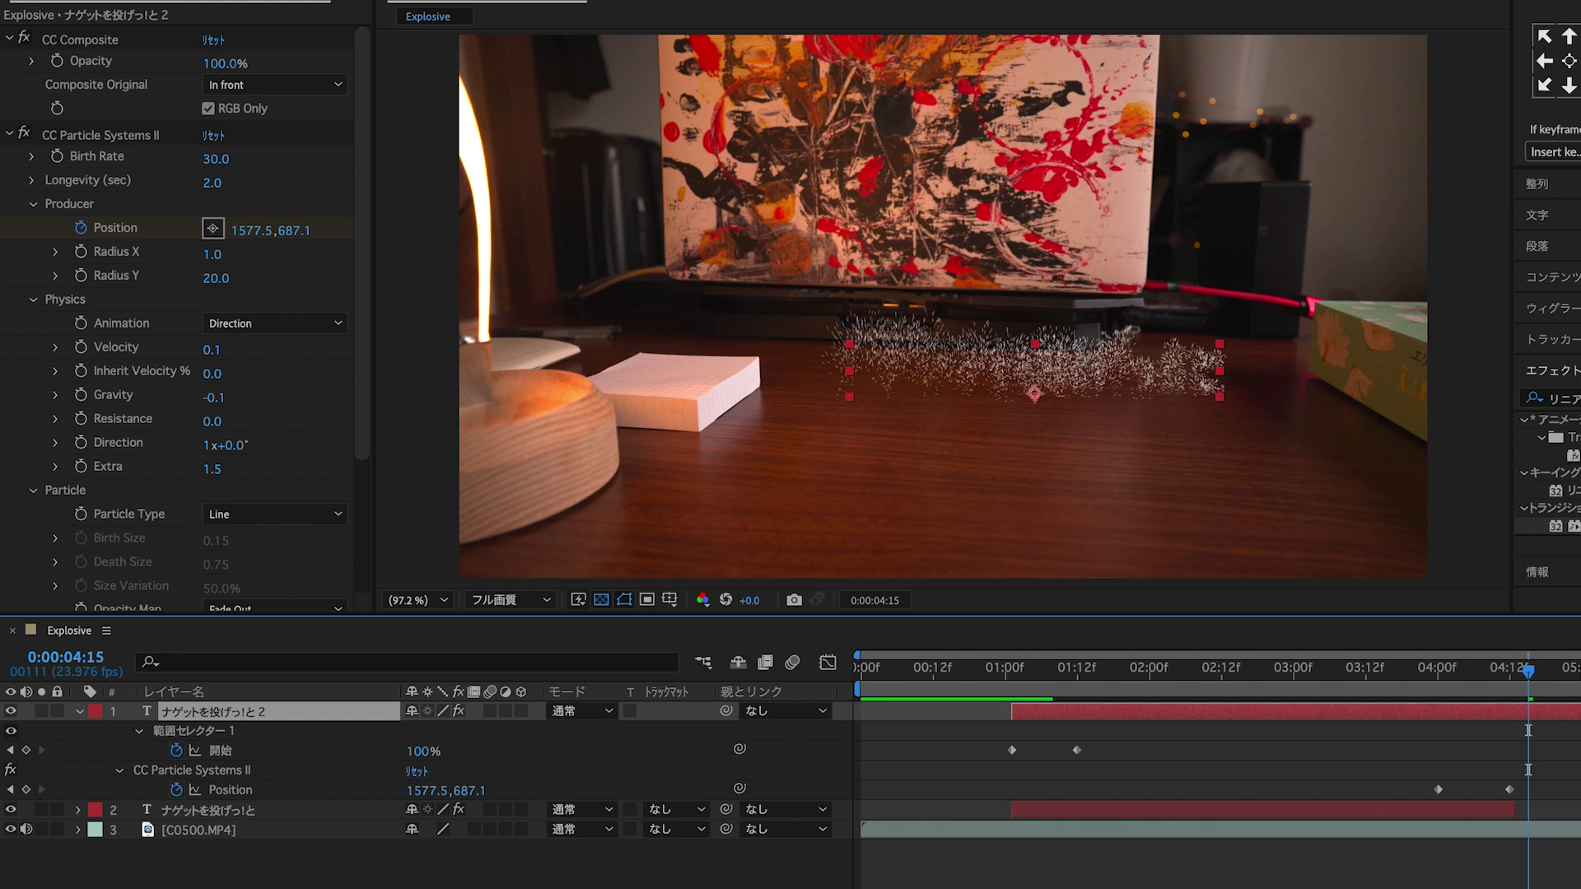
left_click(1390, 671)
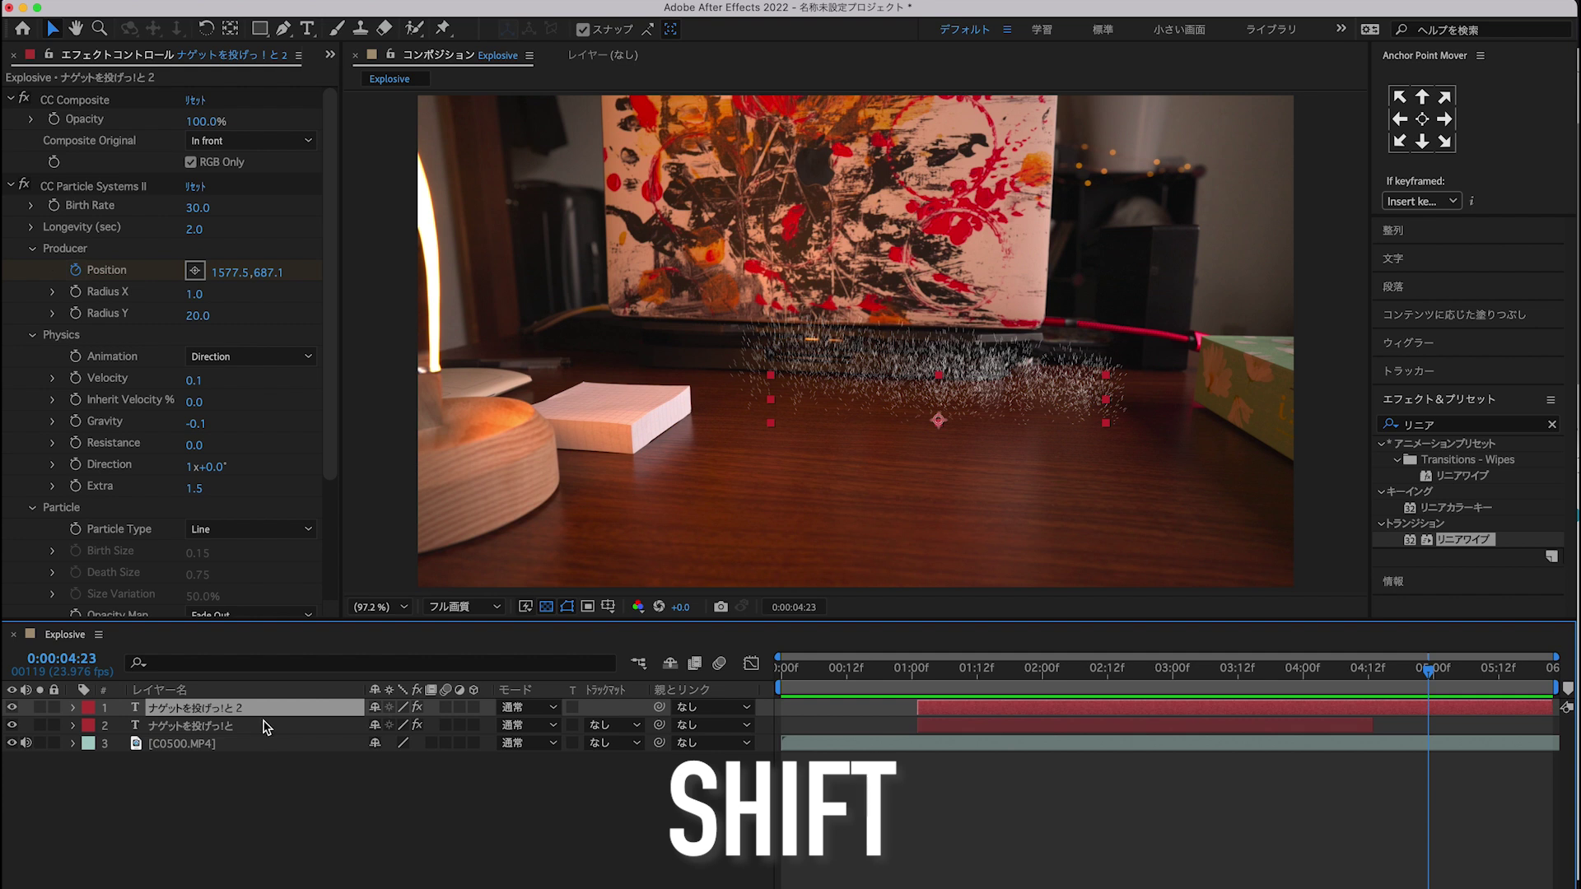
- Precompose both caption layers into プリコンポジション 1, fitting its duration to the layers
left_click(268, 731, "shift")
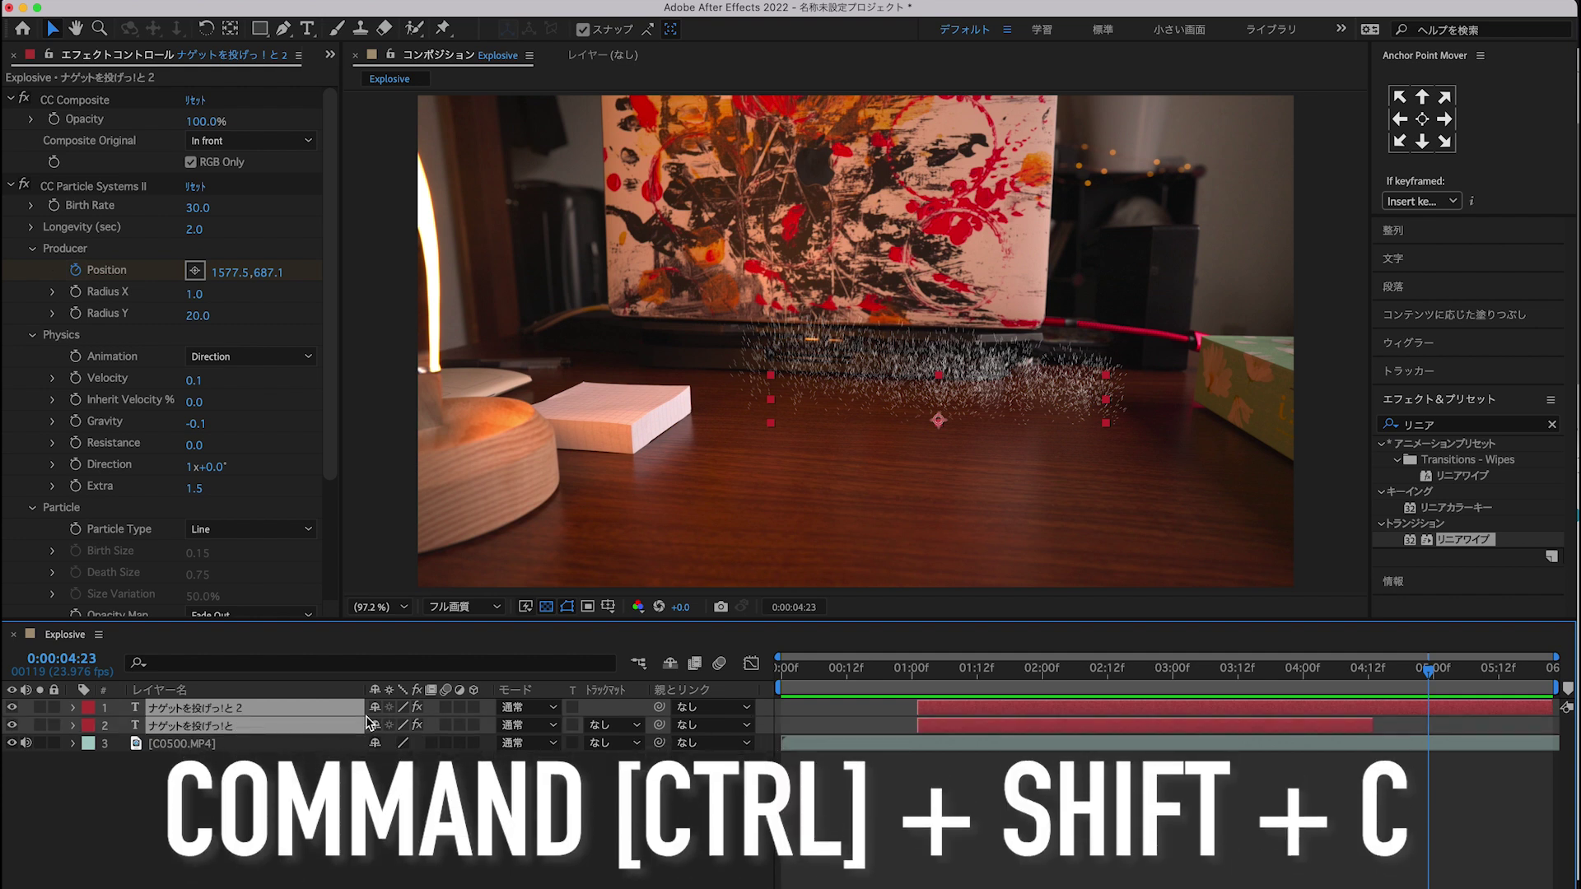
key("ctrl+shift+c")
type("TEXT")
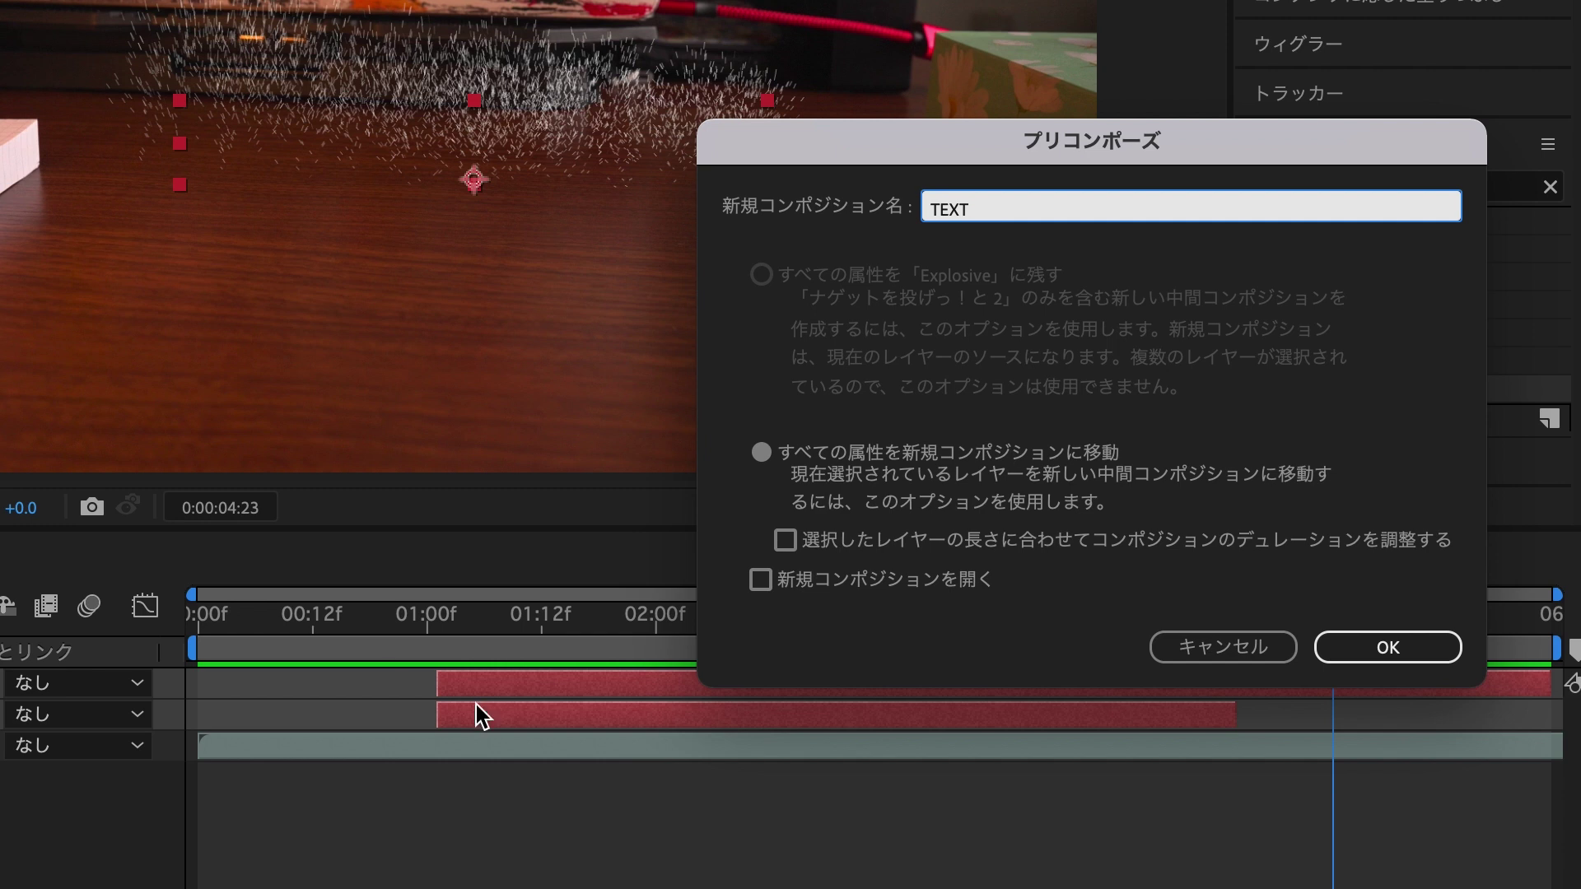
left_click(1426, 648)
mouse_move(873, 646)
left_mouse_down()
mouse_move(358, 634)
mouse_move(406, 635)
left_mouse_up()
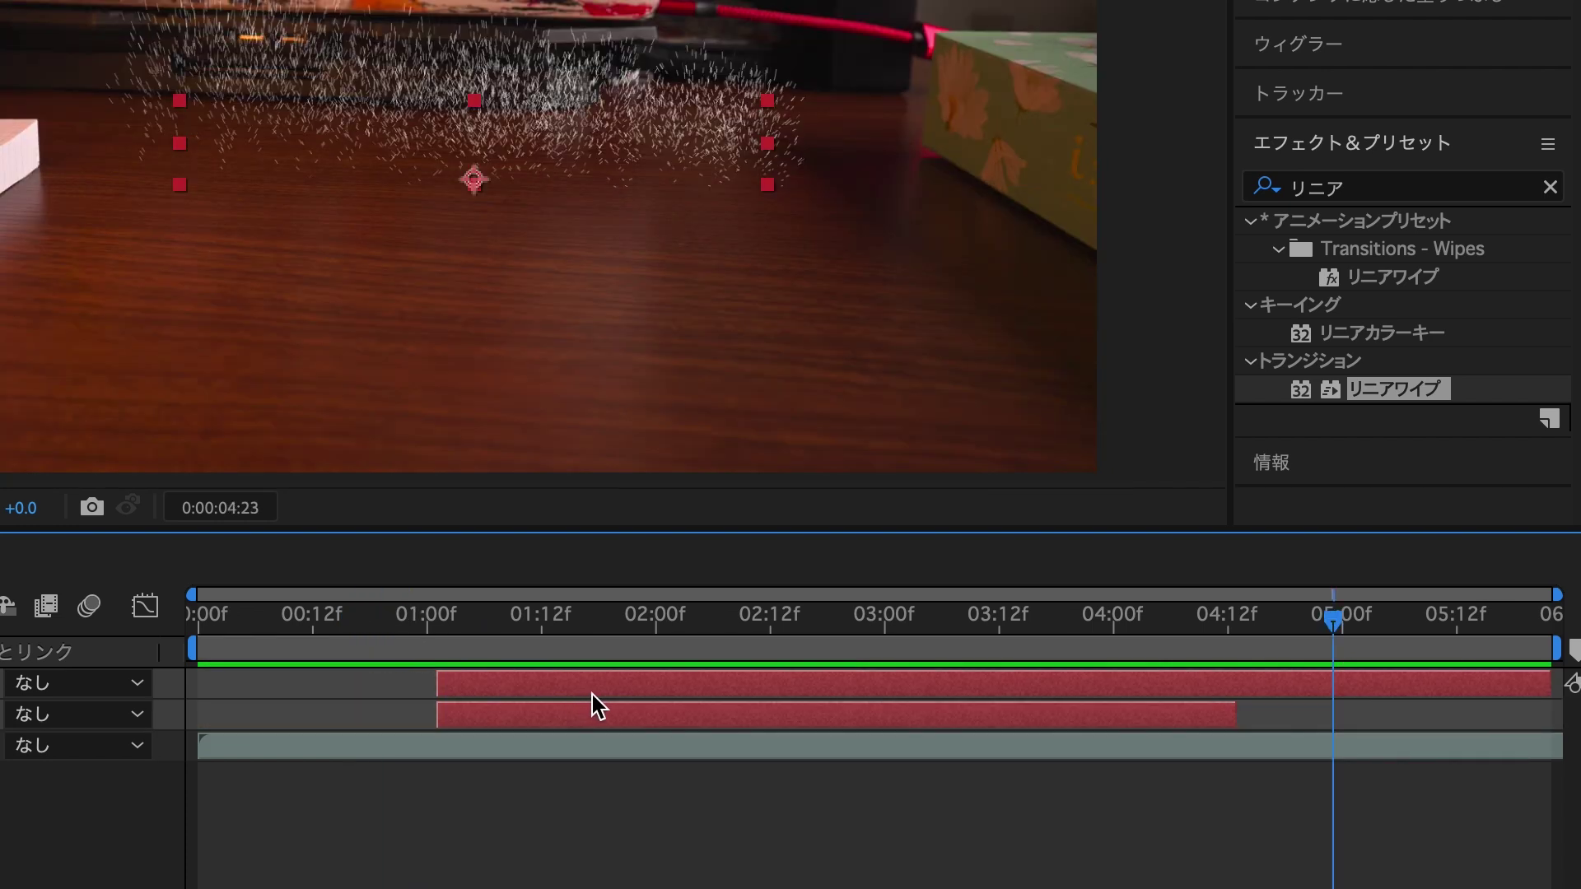
key("ctrl+shift+c")
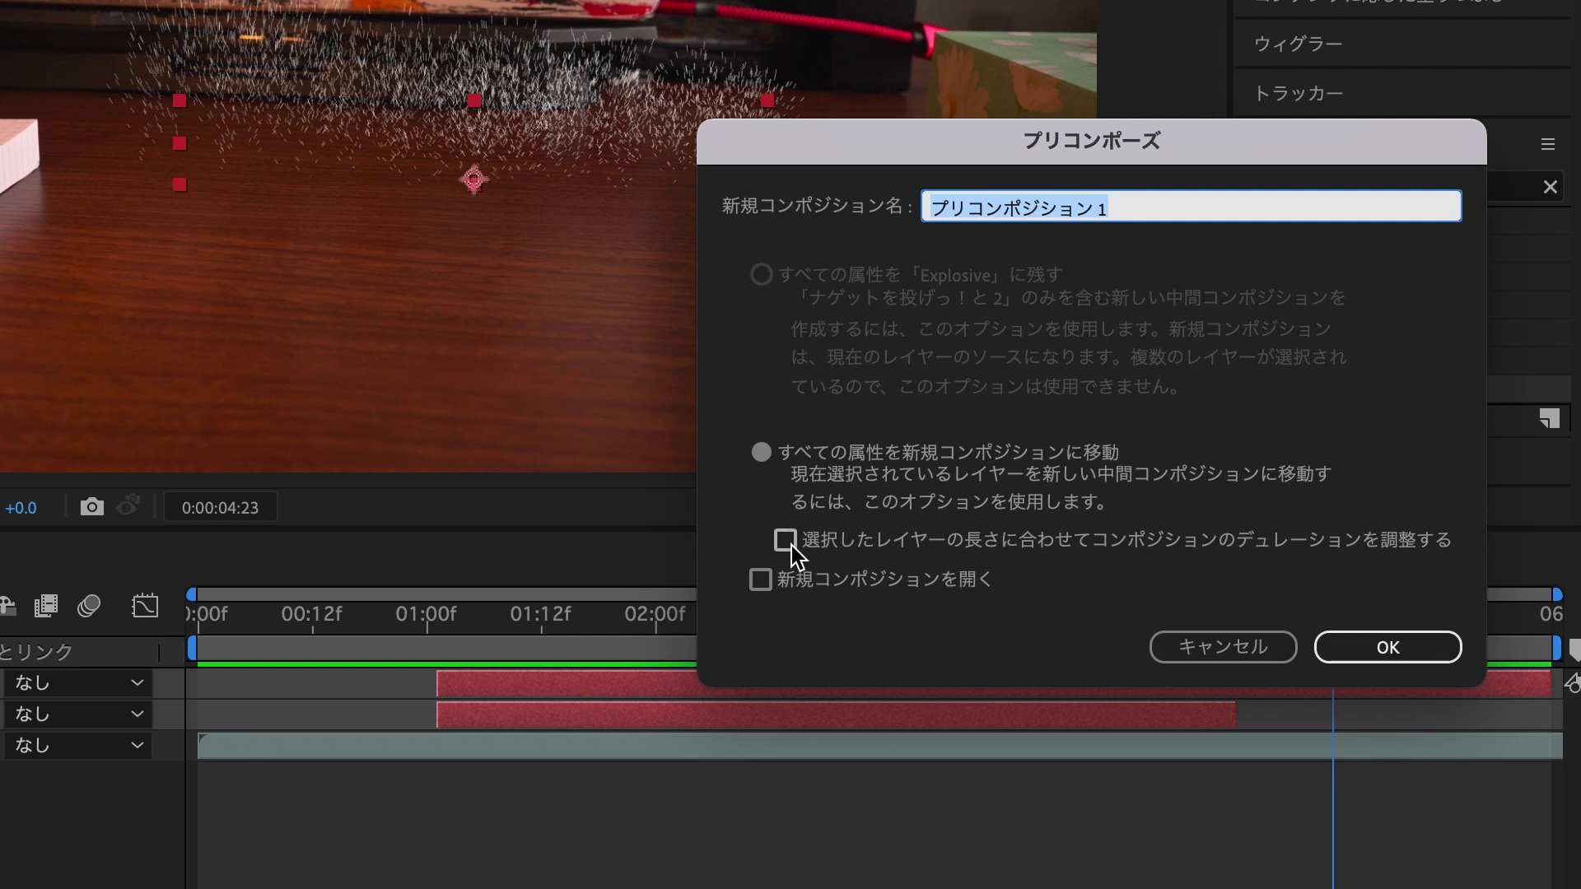
left_click(787, 541)
left_click(1394, 642)
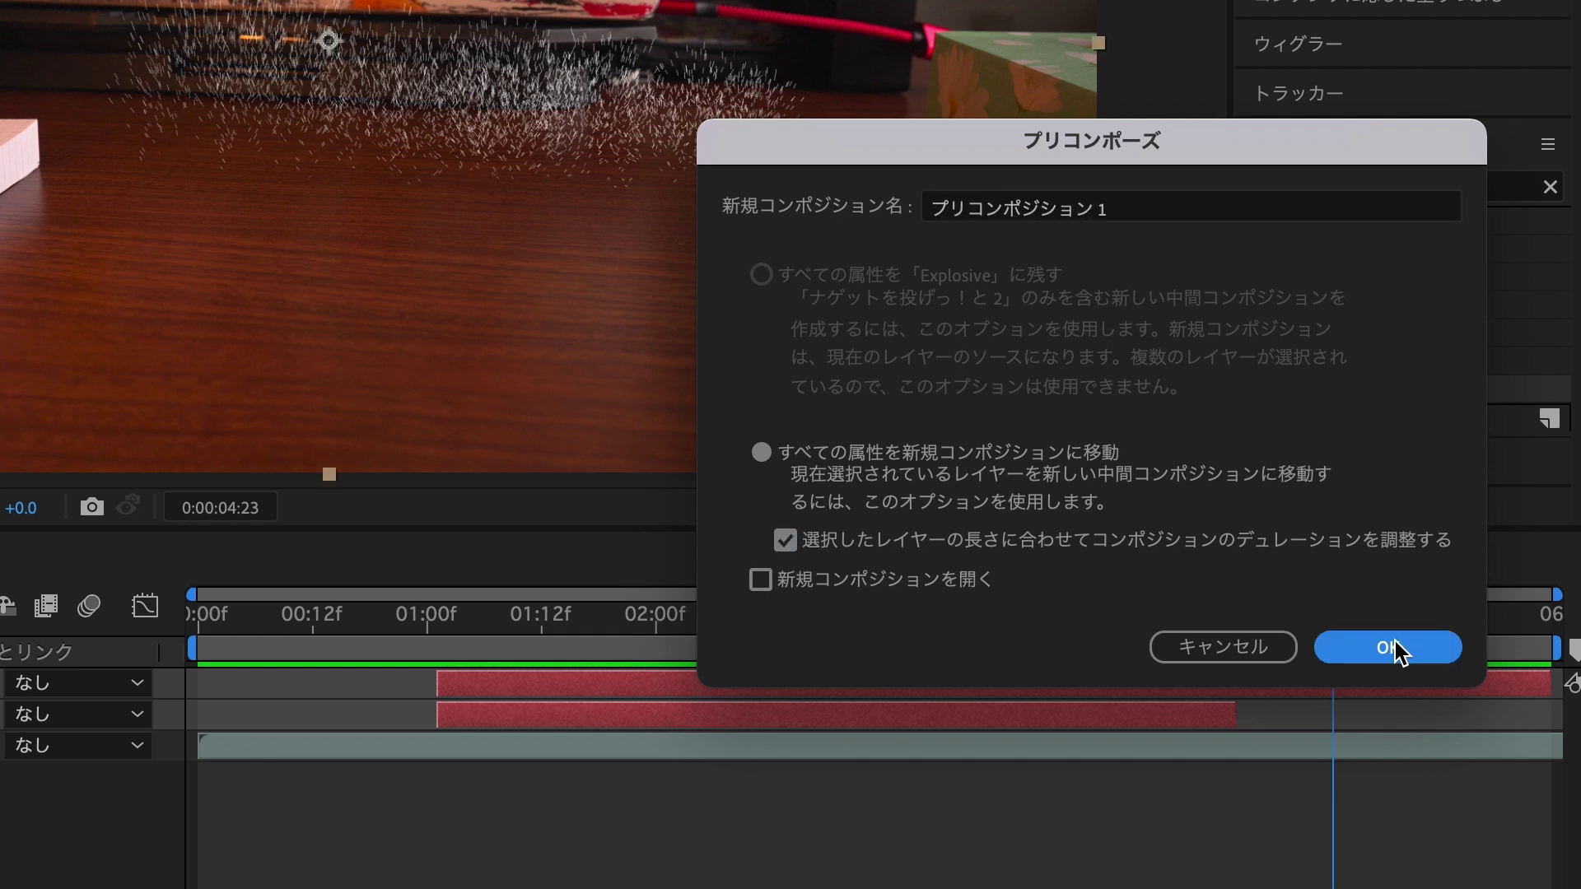
left_click_drag(402, 635, 673, 675)
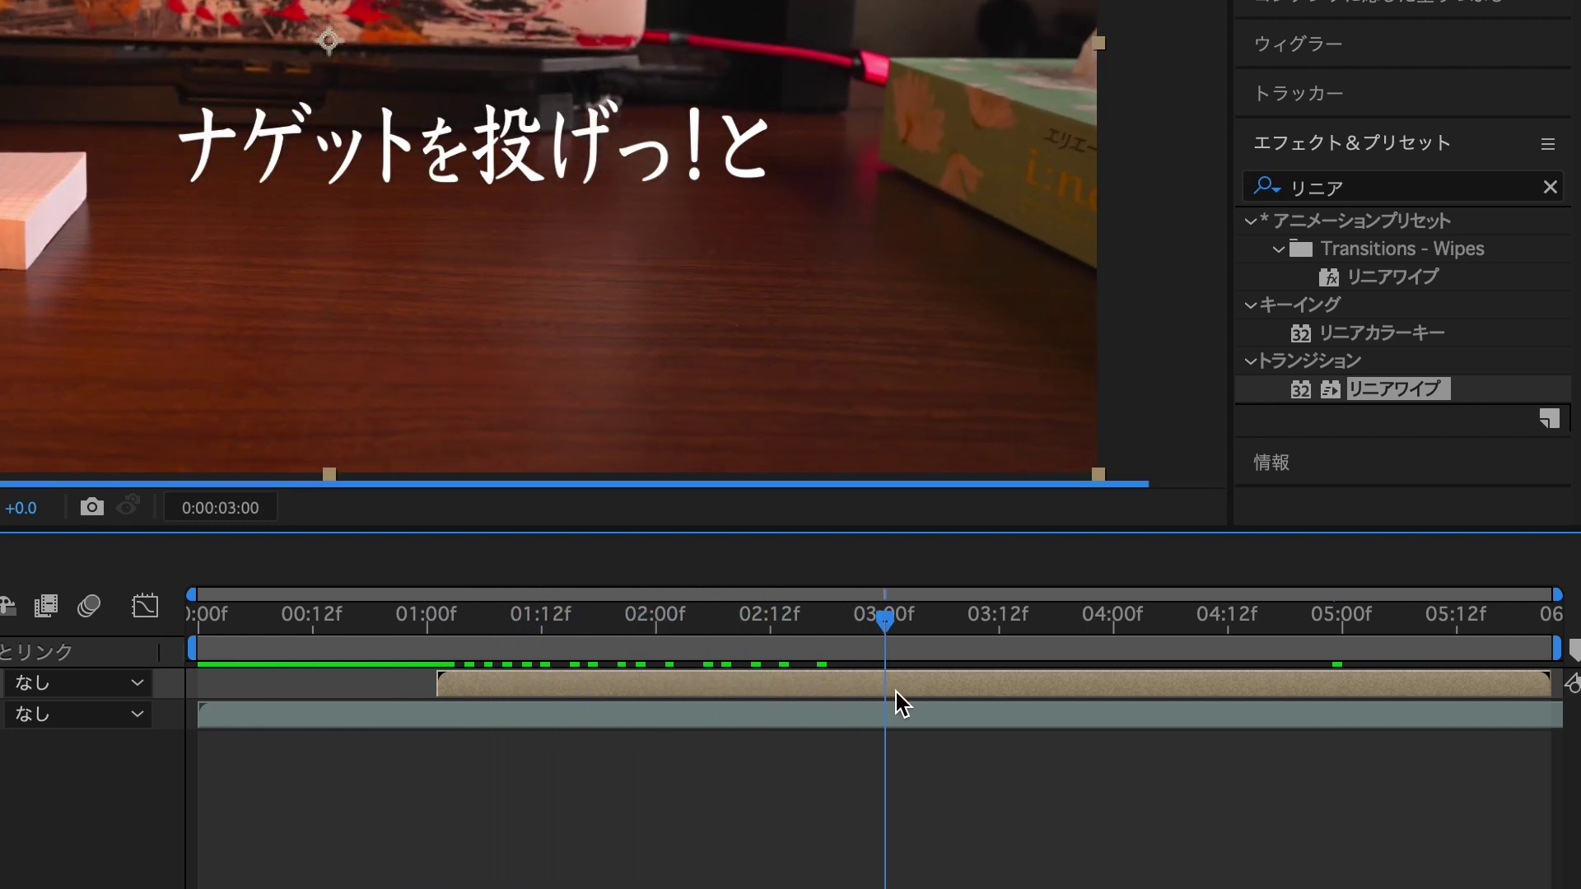
- Run the 3D Camera Tracker analysis on the desk video layer
left_click_drag(673, 676, 939, 682)
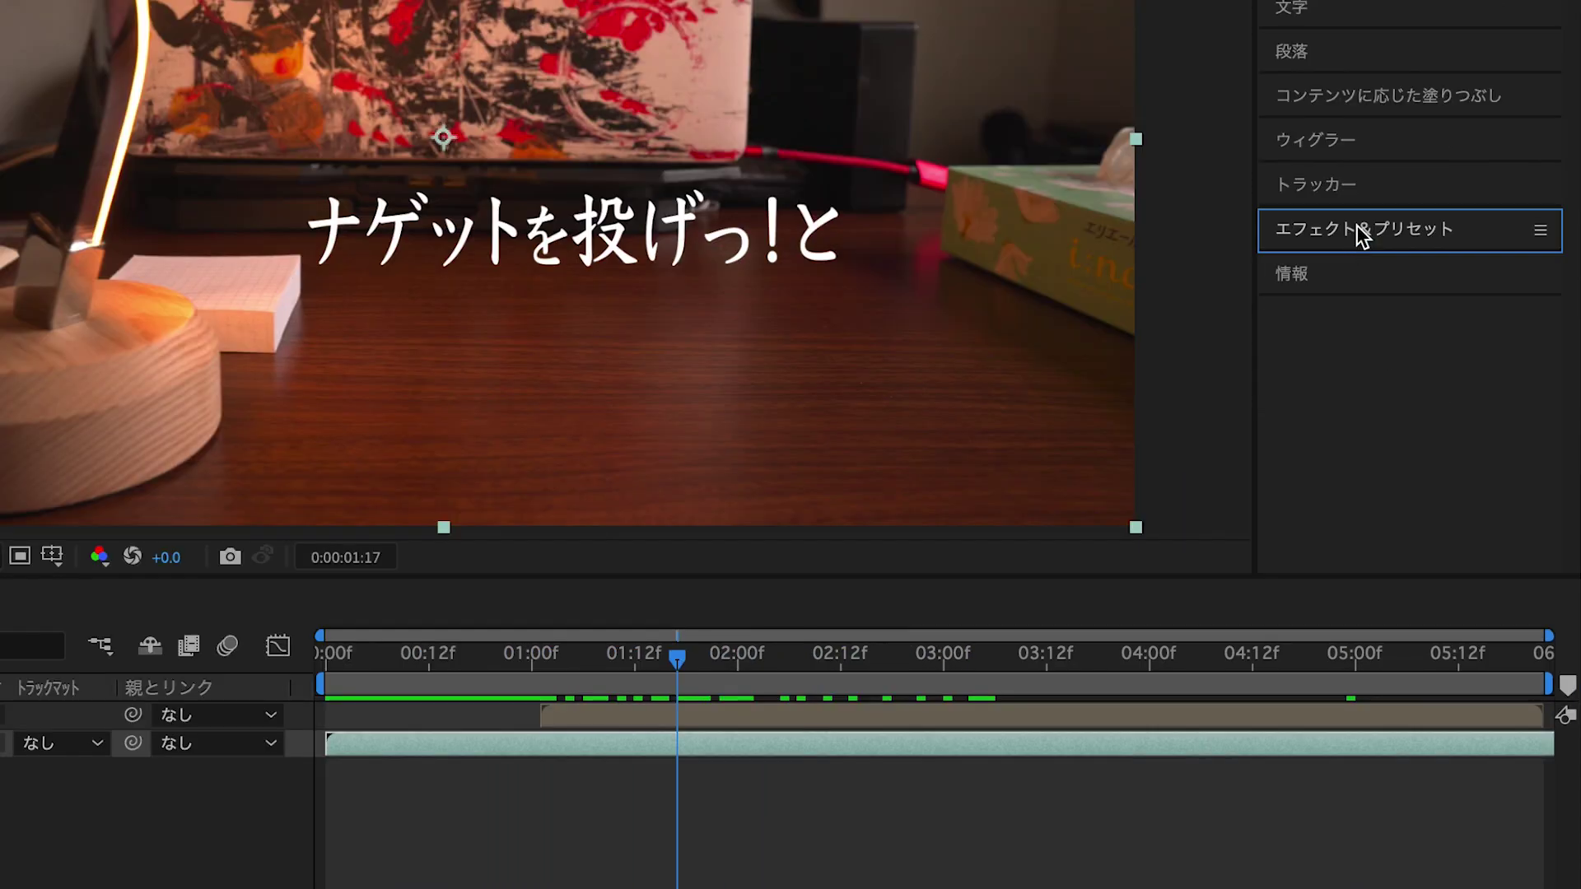
left_click(1357, 183)
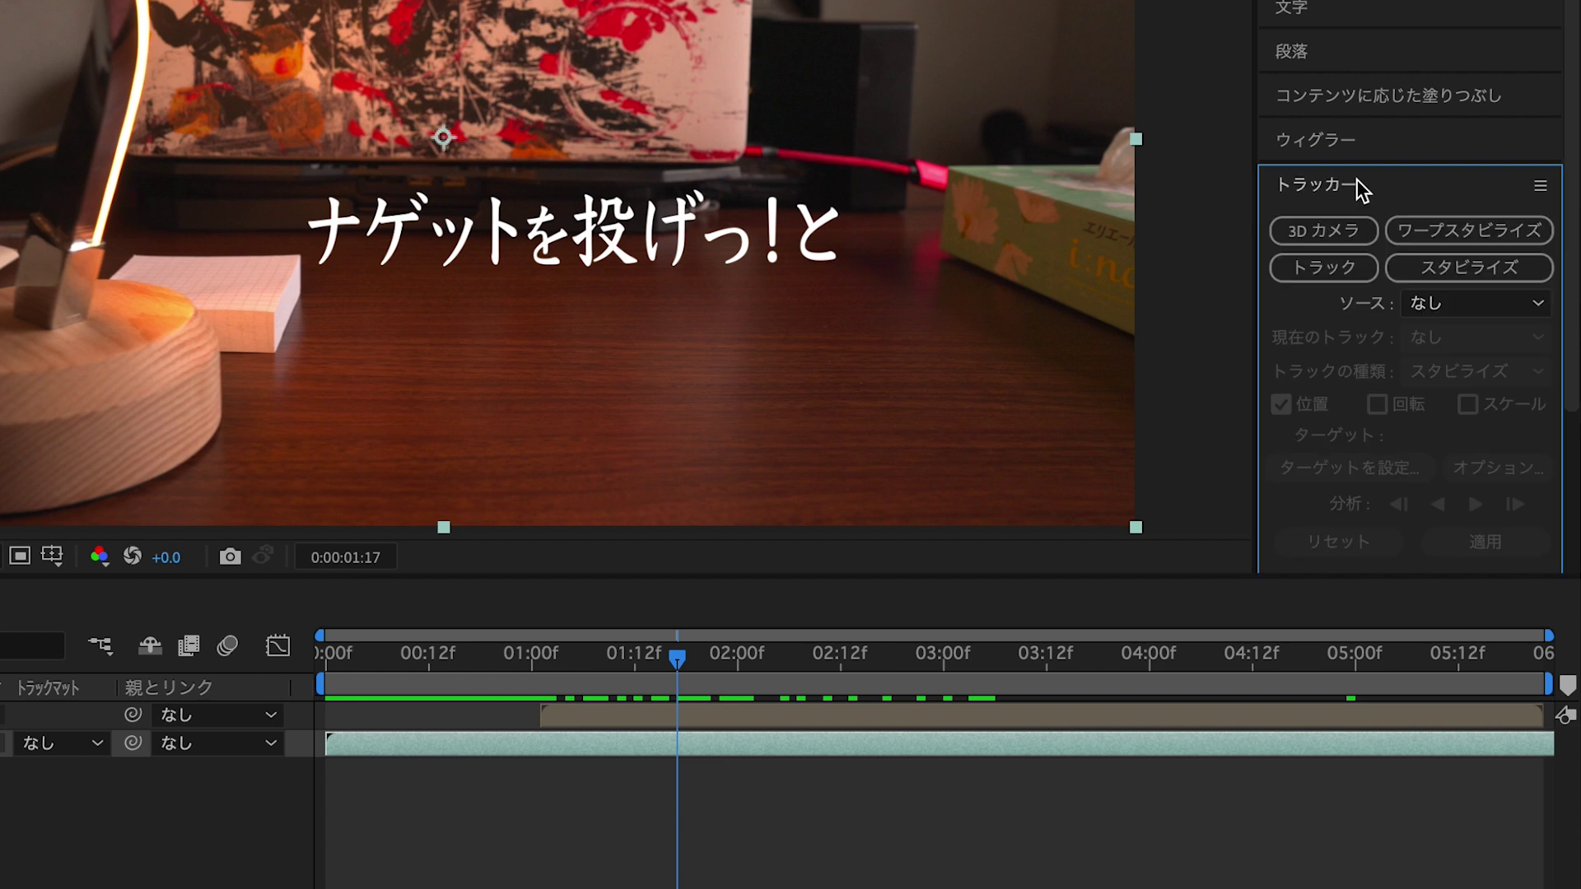
left_click(1334, 226)
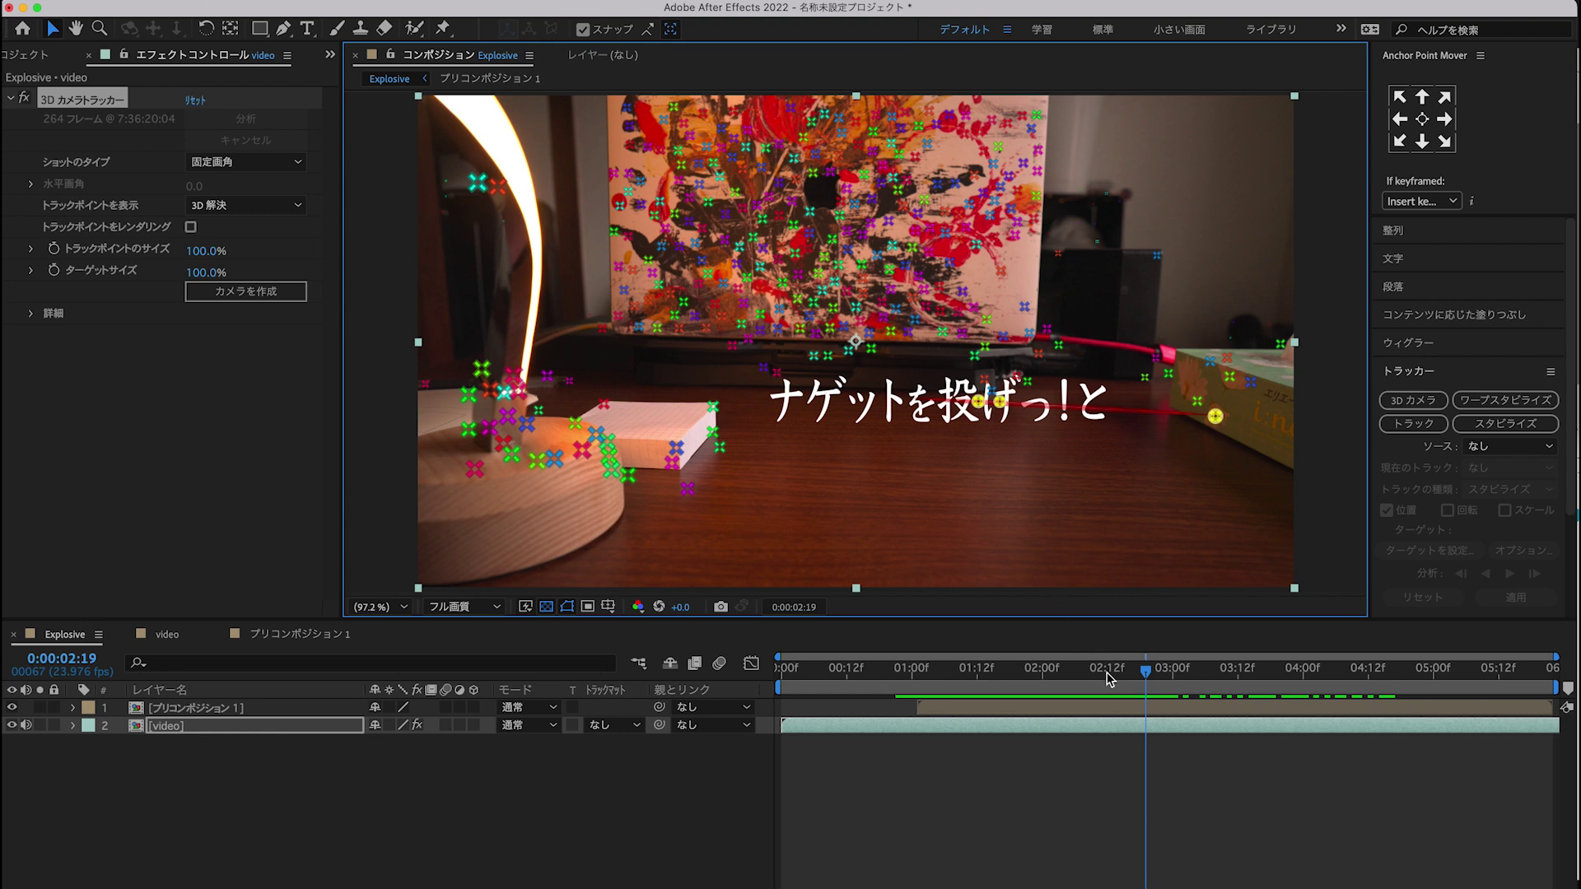
- Review the solved track points in playback, then create a 3D tracker camera from the solve
left_click_drag(1109, 679, 988, 680)
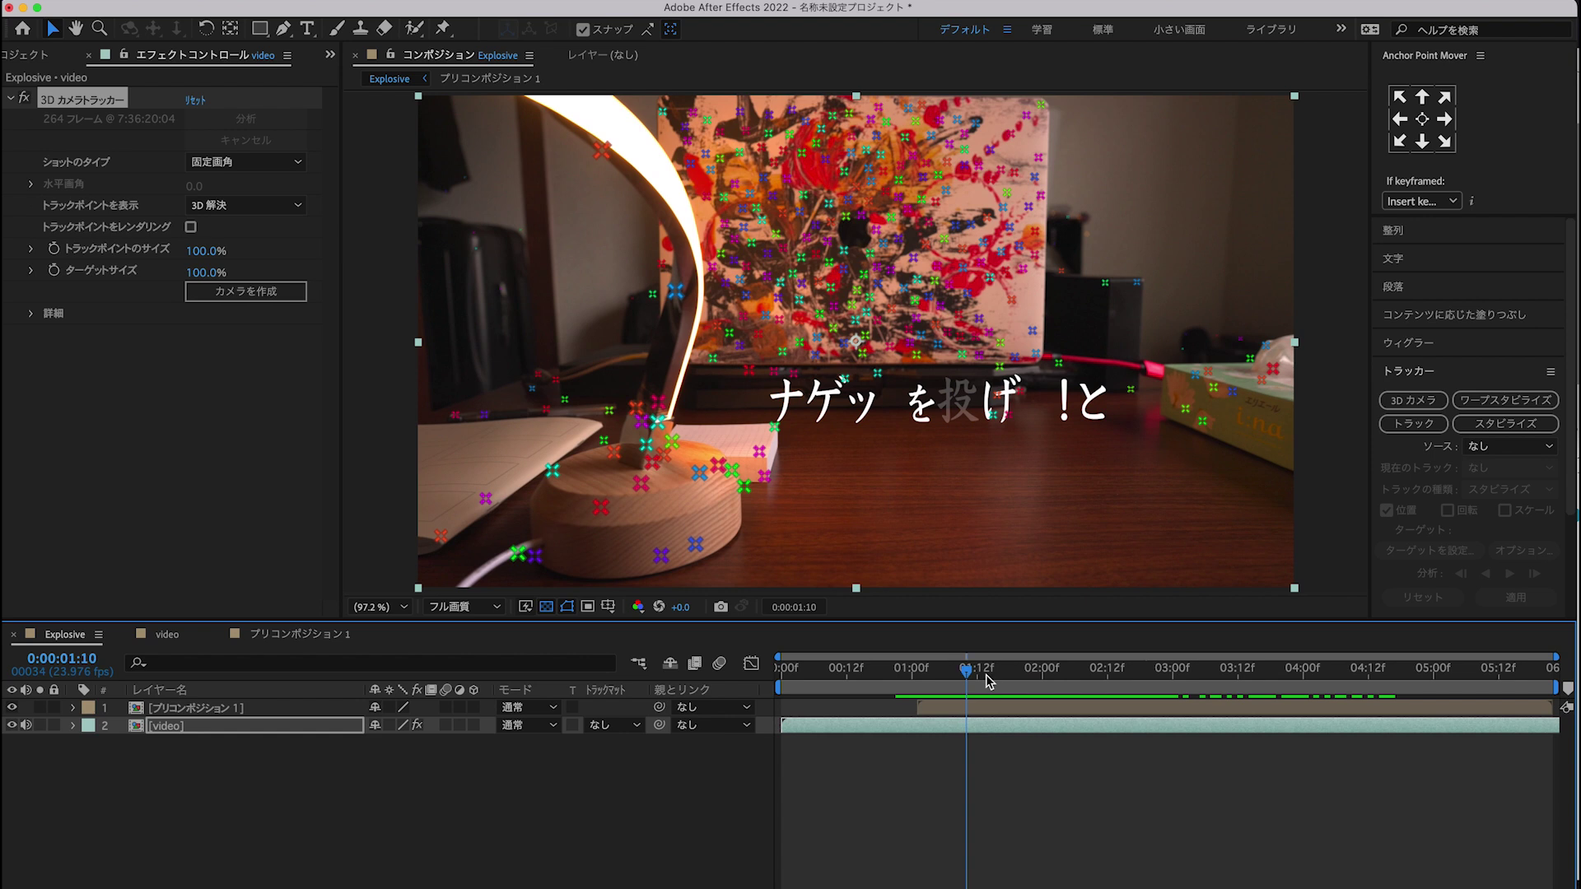
key("space")
key("space")
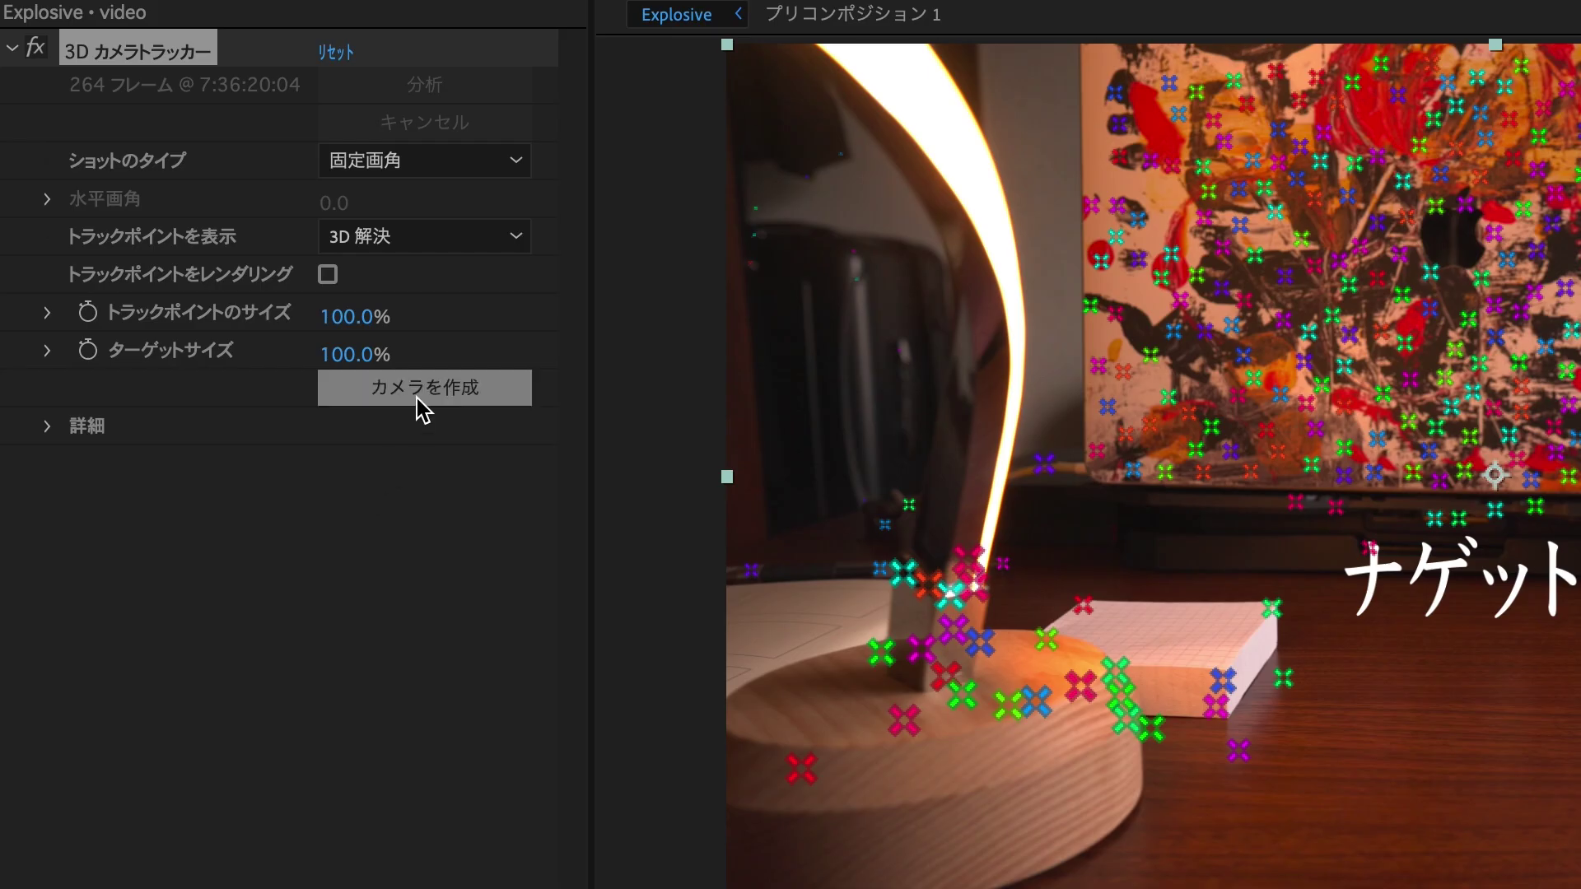
left_click(242, 297)
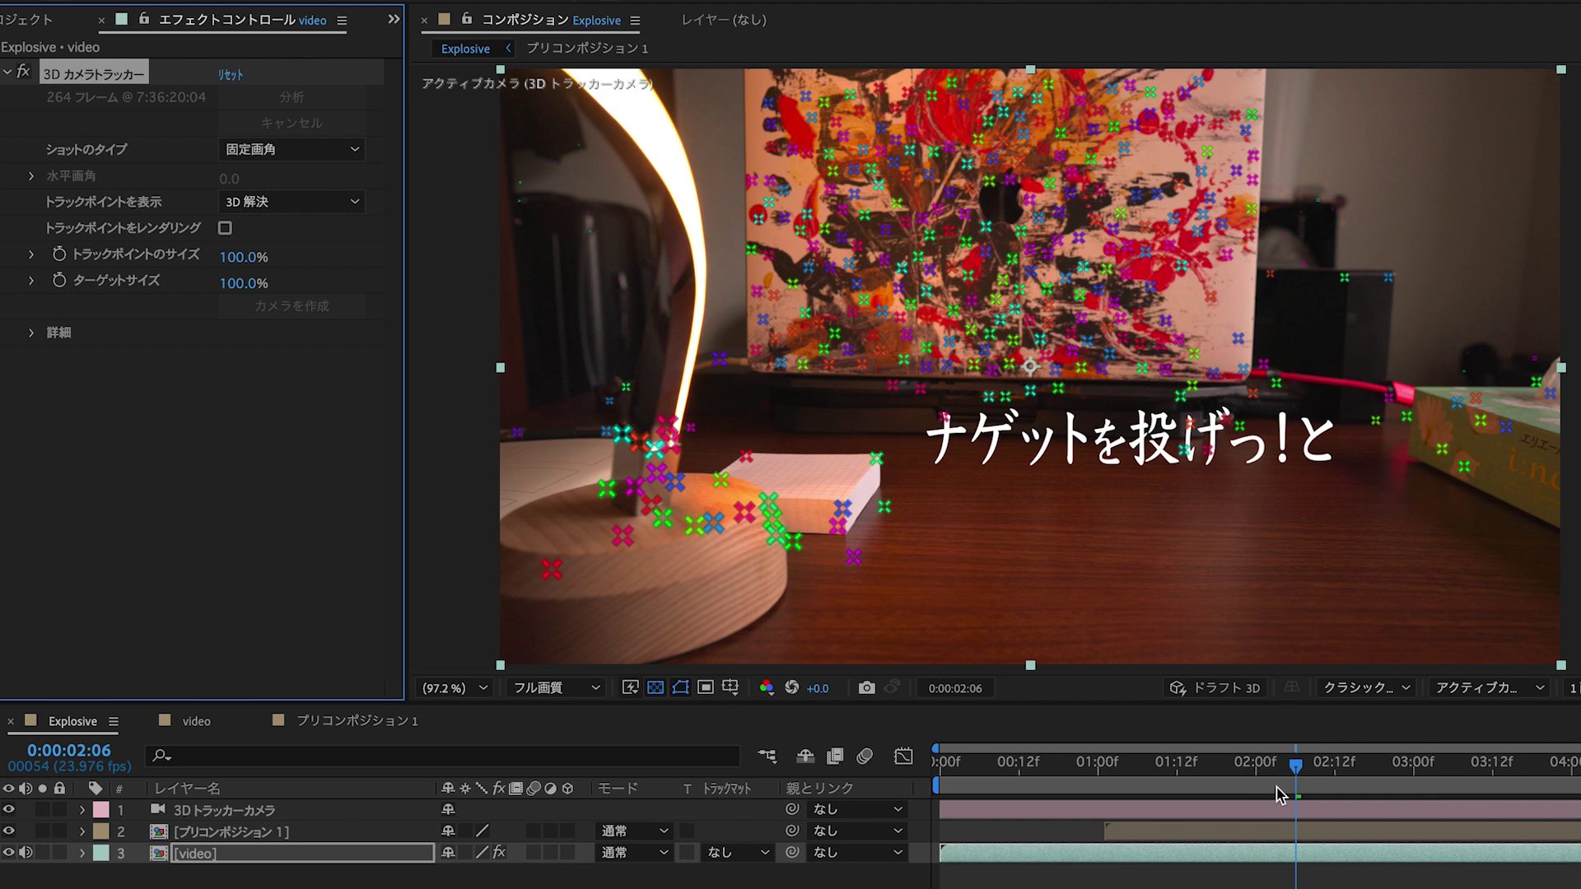
- Make the caption pre-comp 3D and position it at 1356.7, 638.9, 1024.8 above the desk
left_click(272, 834)
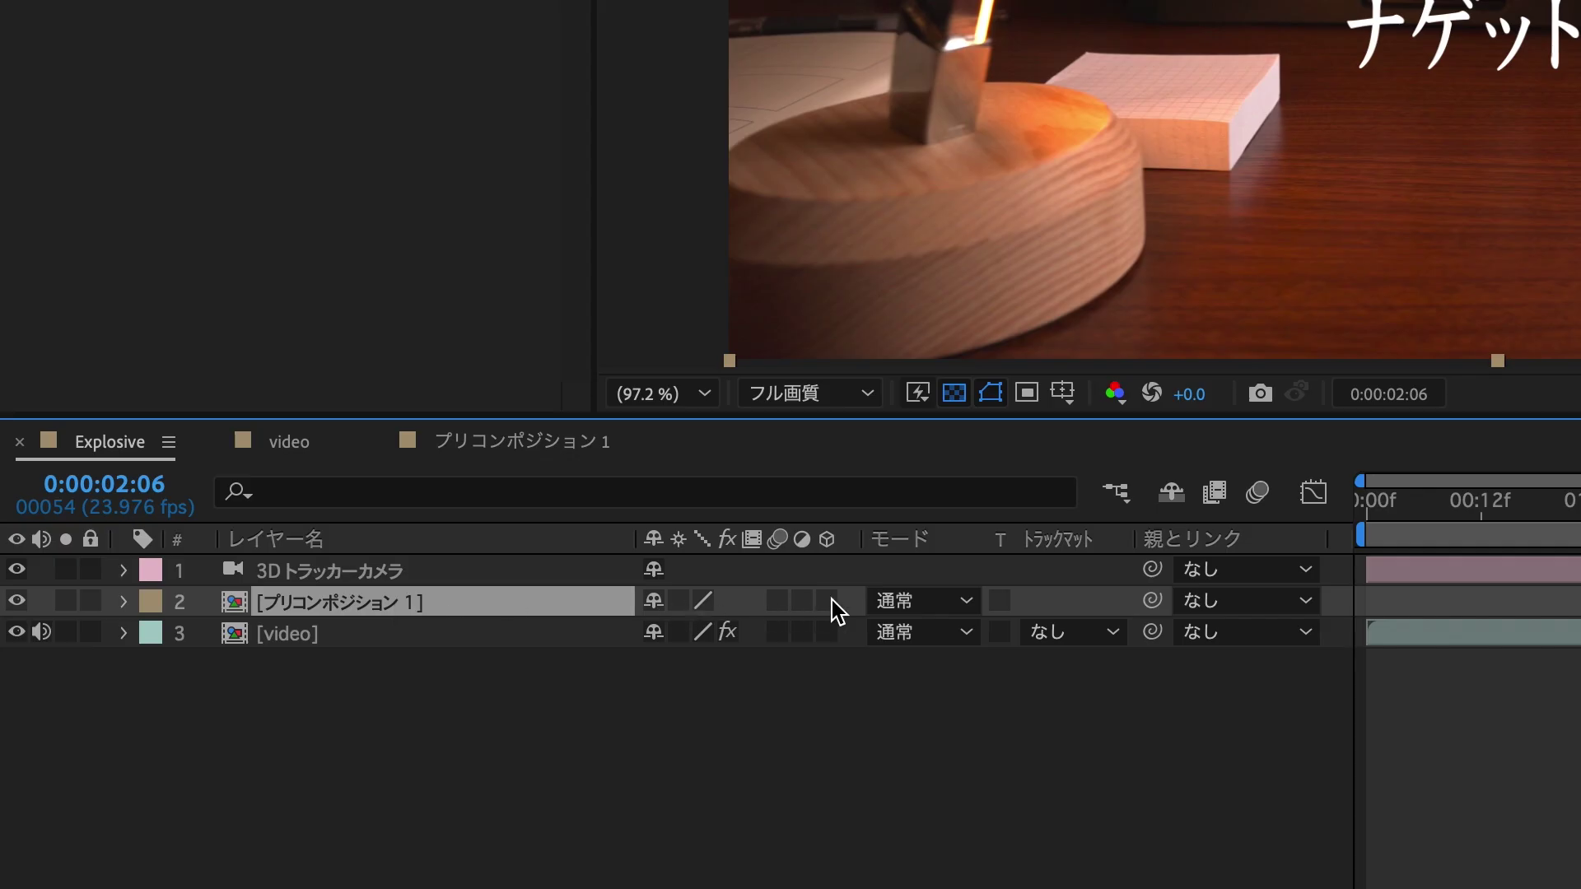
left_click(828, 601)
mouse_move(1095, 708)
left_mouse_down()
mouse_move(1010, 733)
mouse_move(1203, 750)
mouse_move(1025, 754)
left_mouse_up()
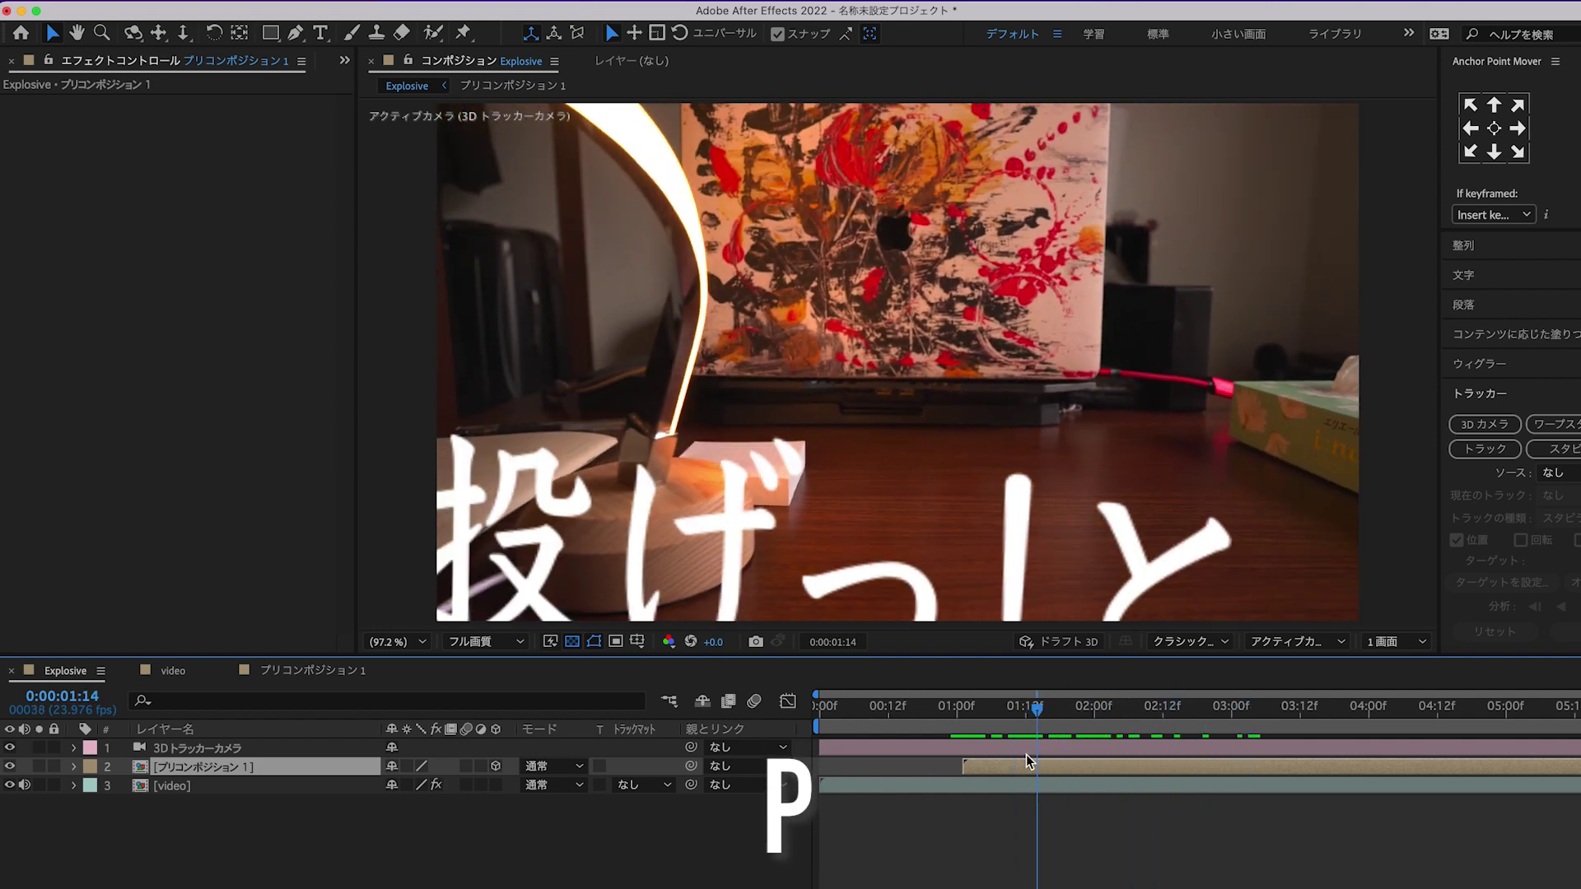
key("p")
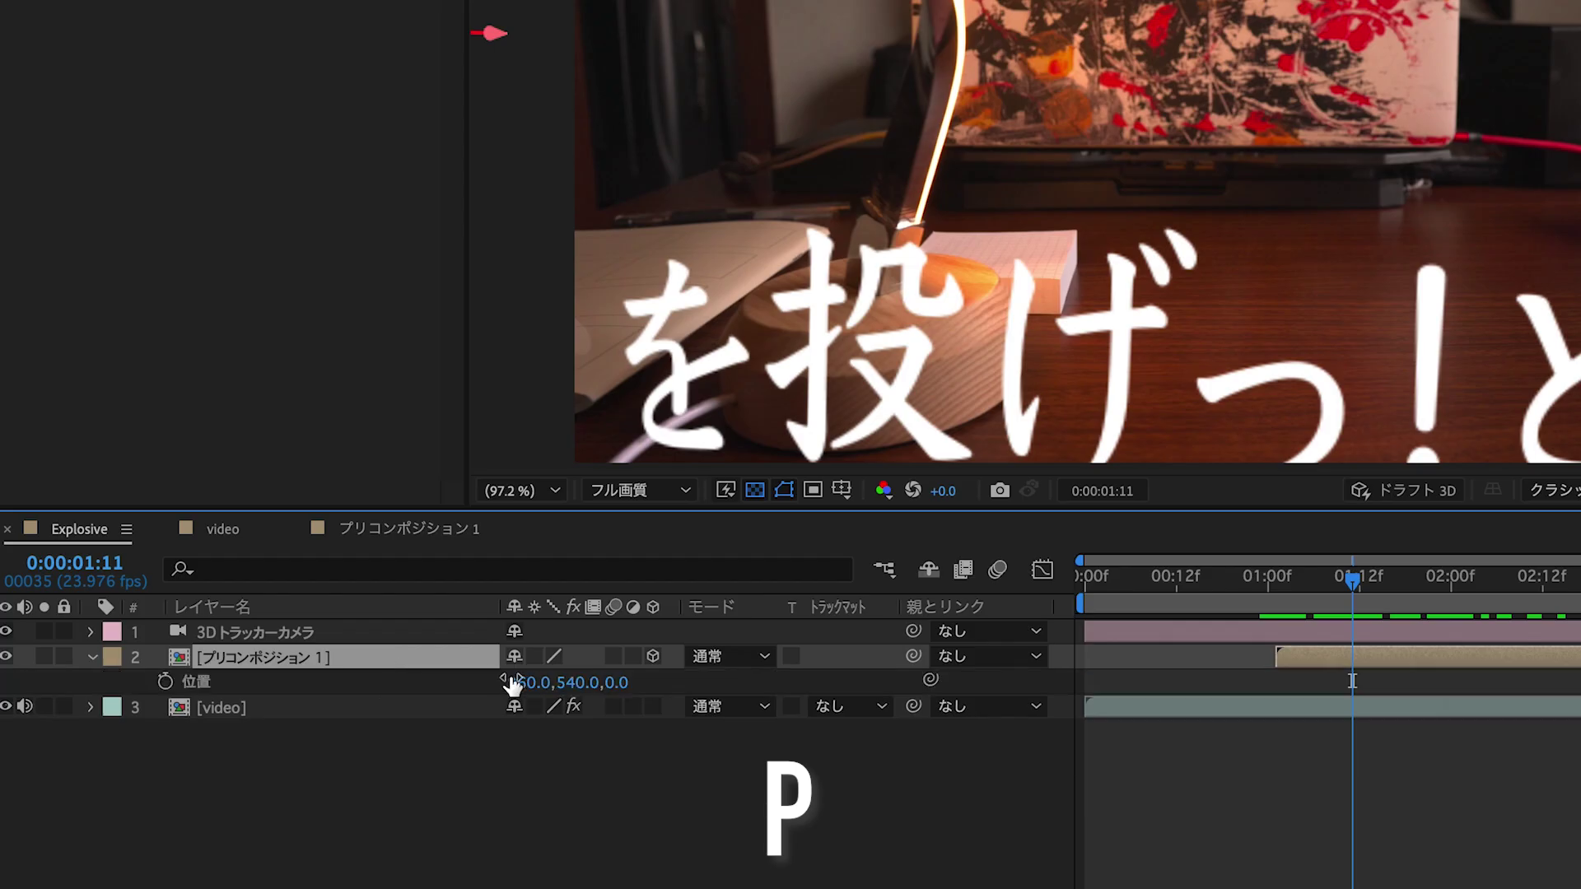
left_click_drag(569, 680, 566, 685)
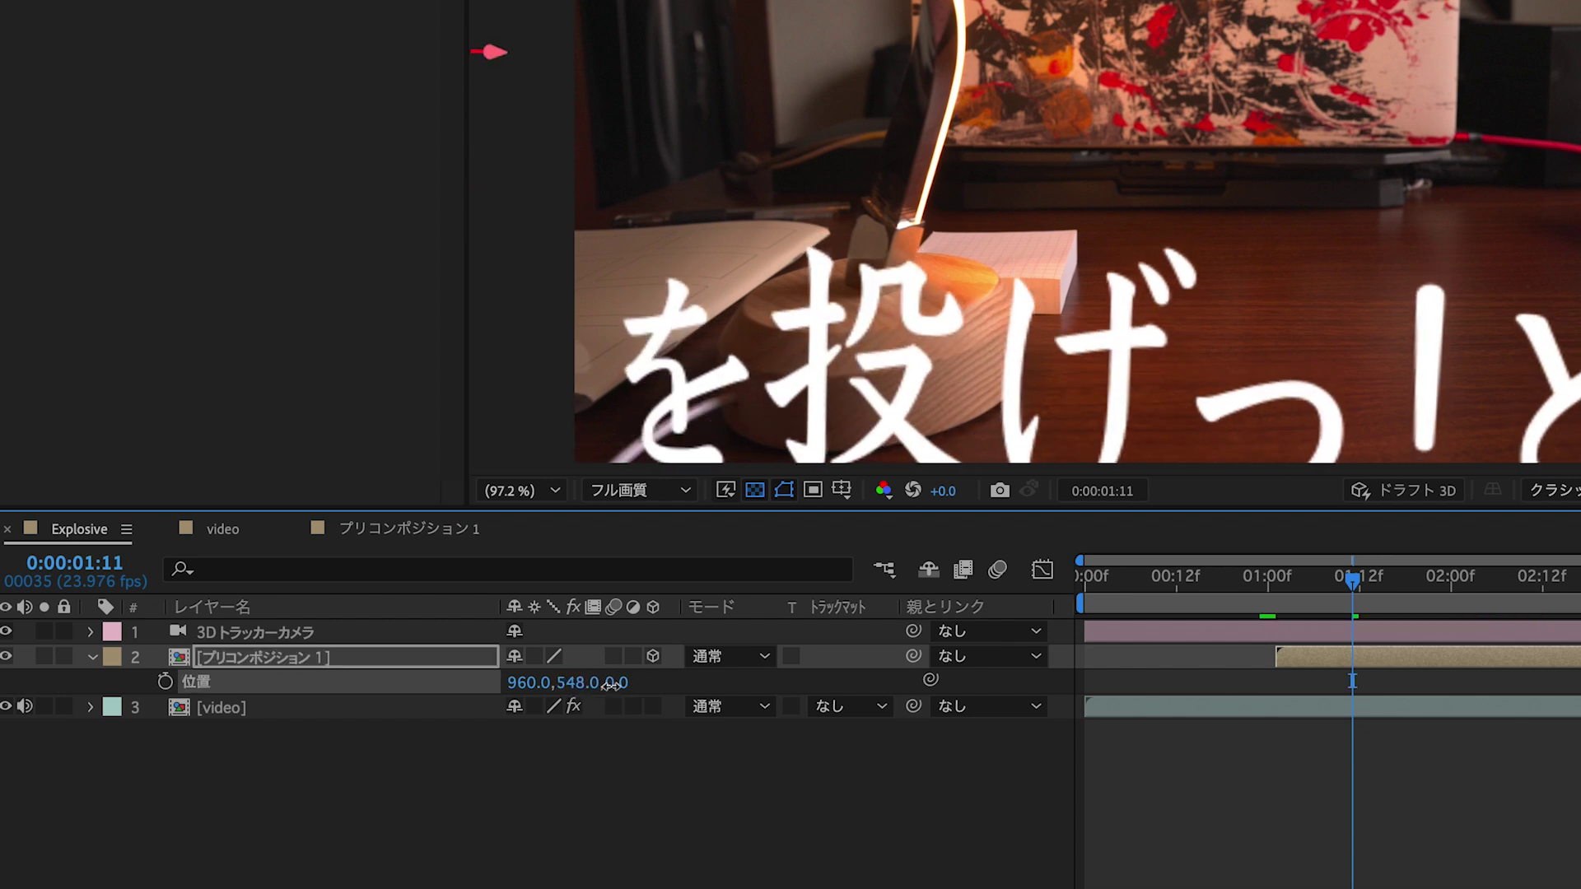
left_click_drag(616, 685, 725, 687)
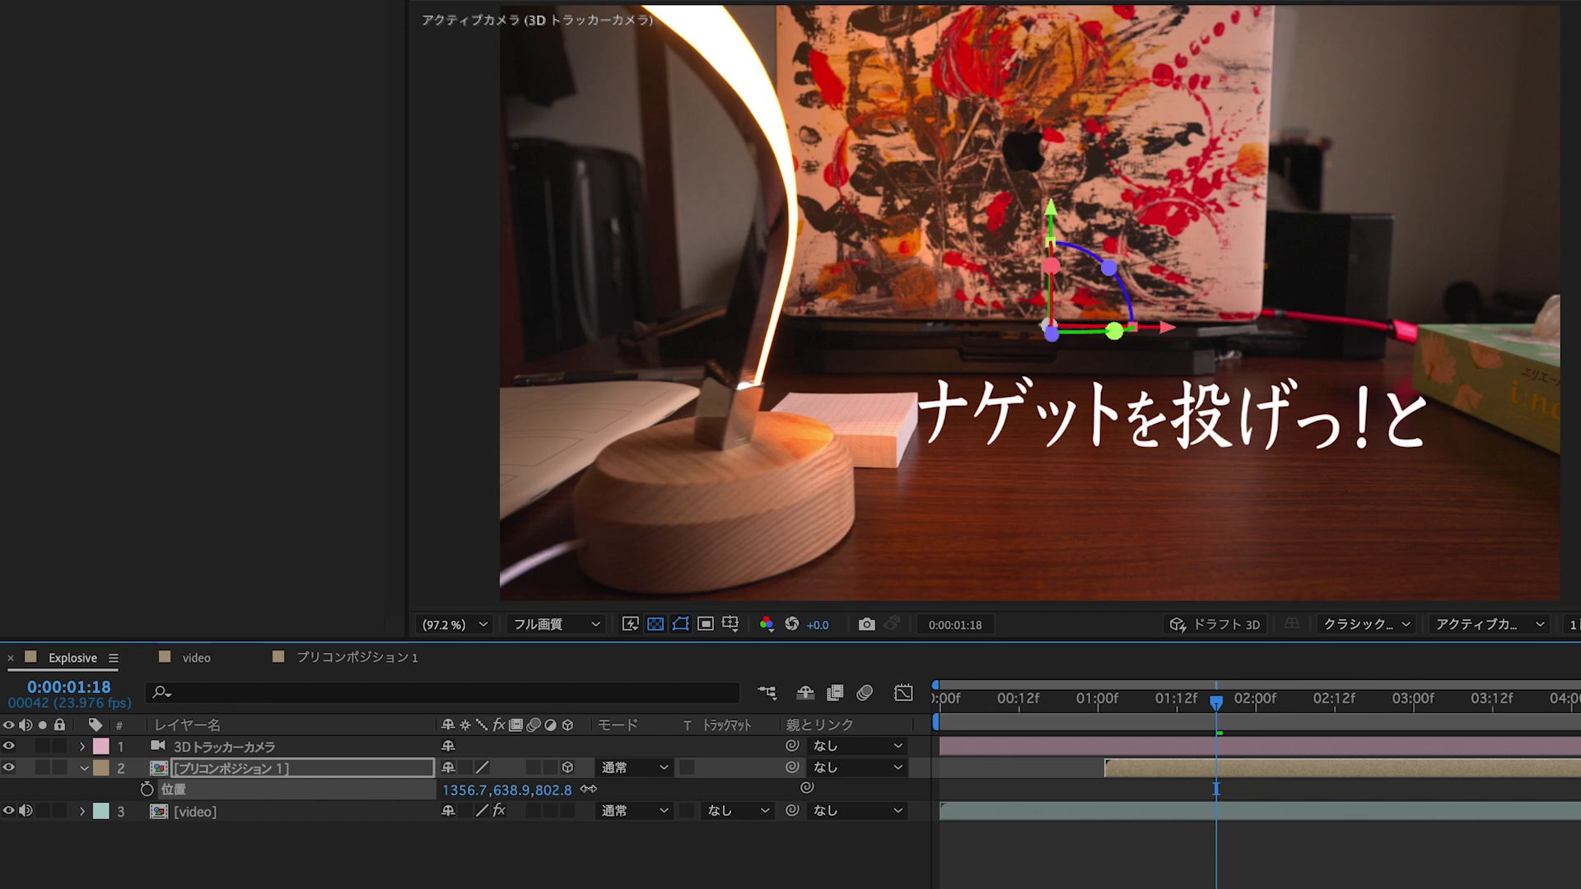
left_click_drag(588, 789, 781, 773)
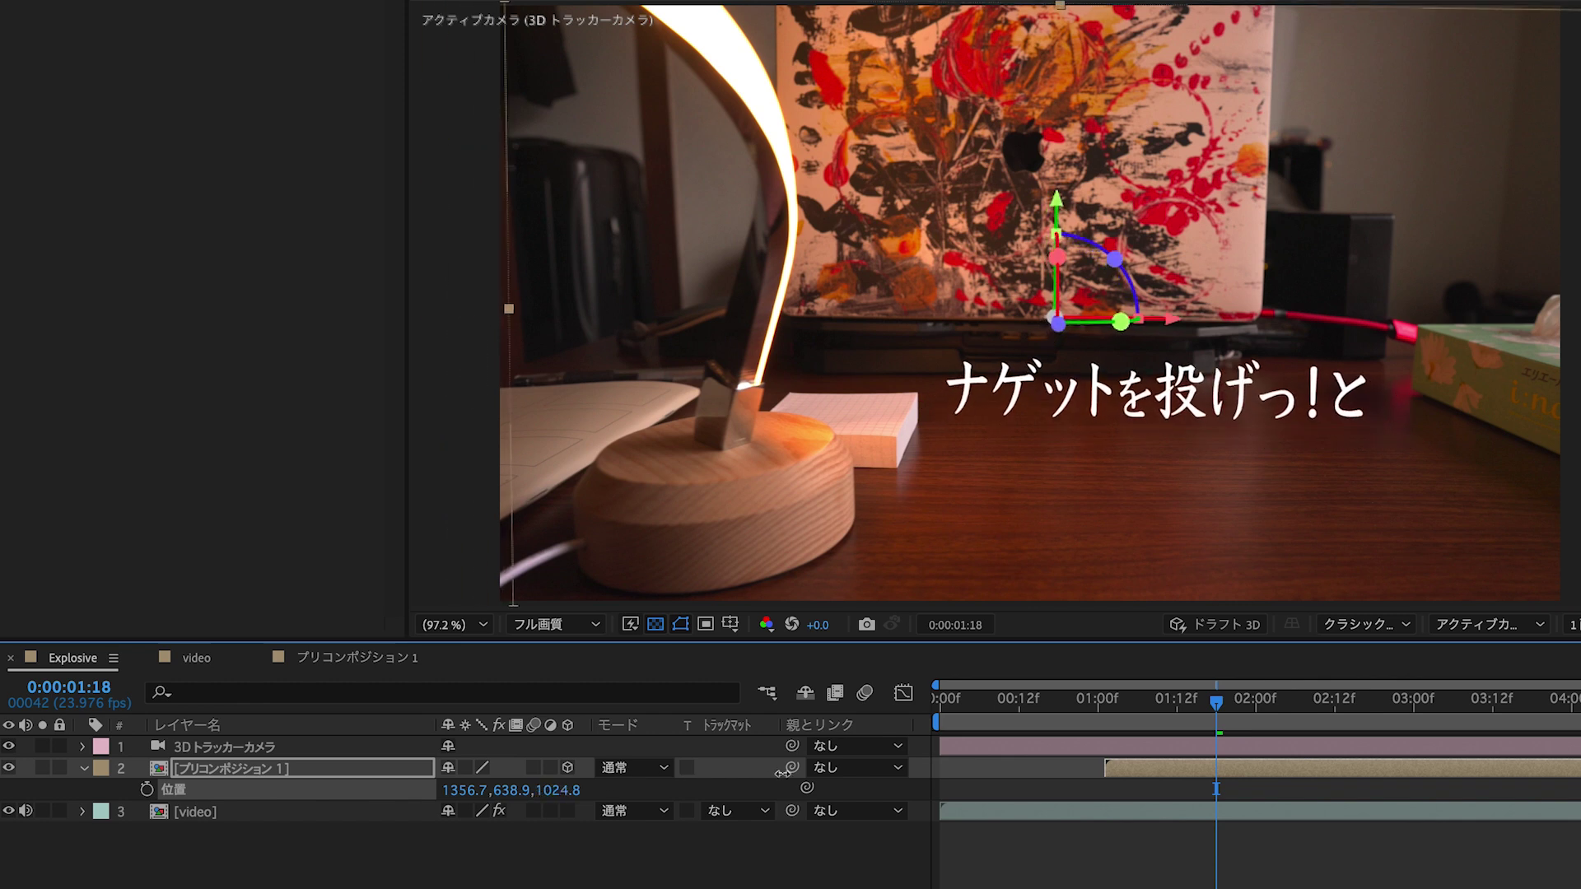
- Duplicate the caption pre-comp, scale the copy to 100, -37, 100, and move it below the original
key("ctrl+d")
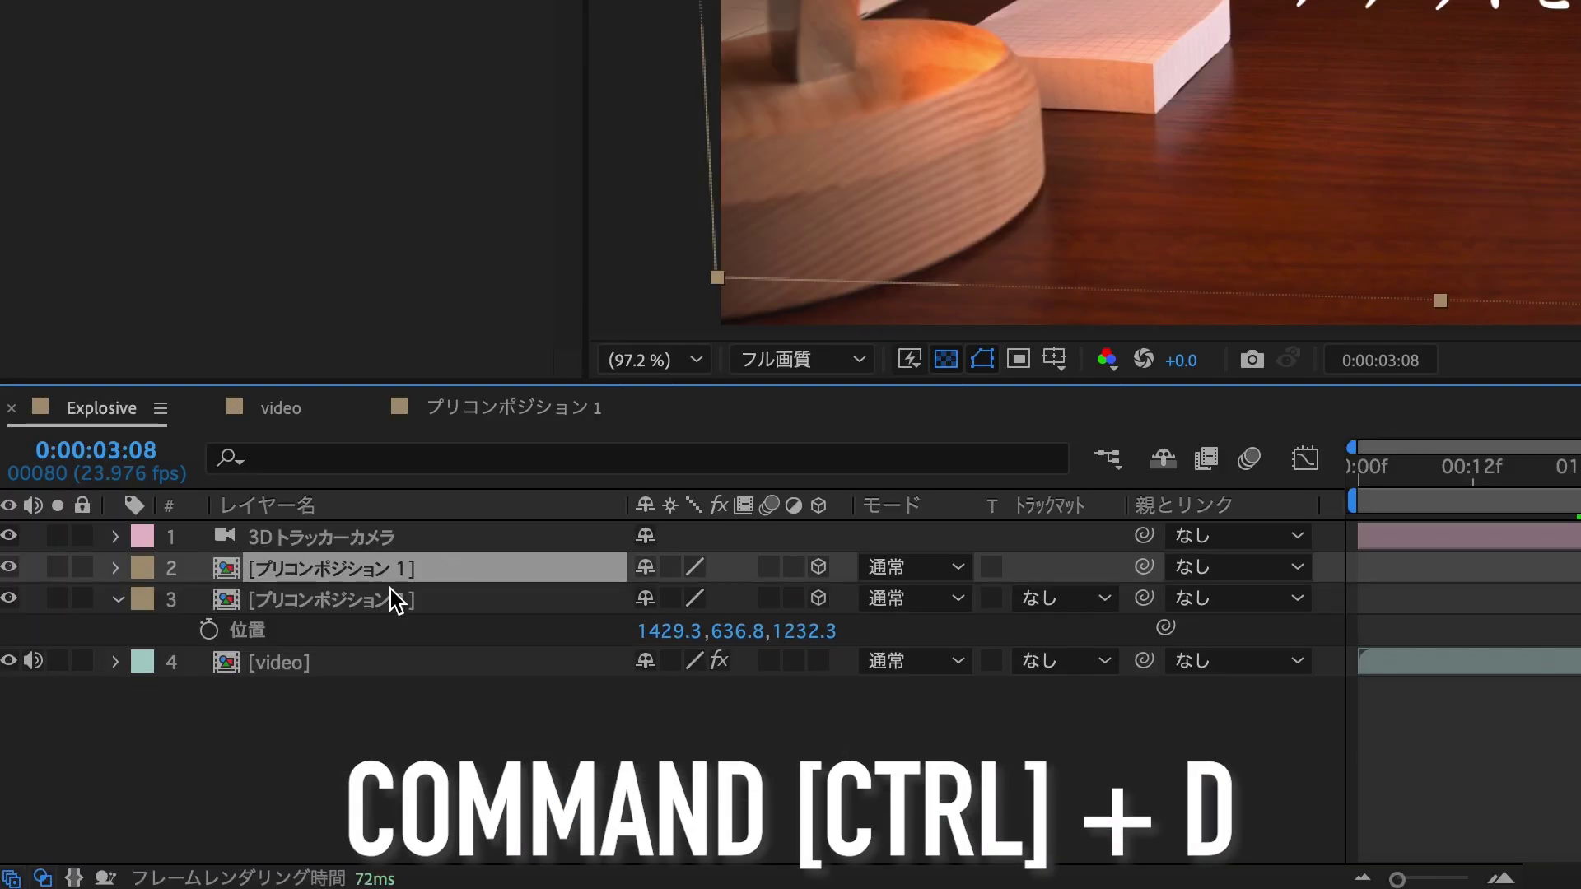
left_click(391, 589)
key("s")
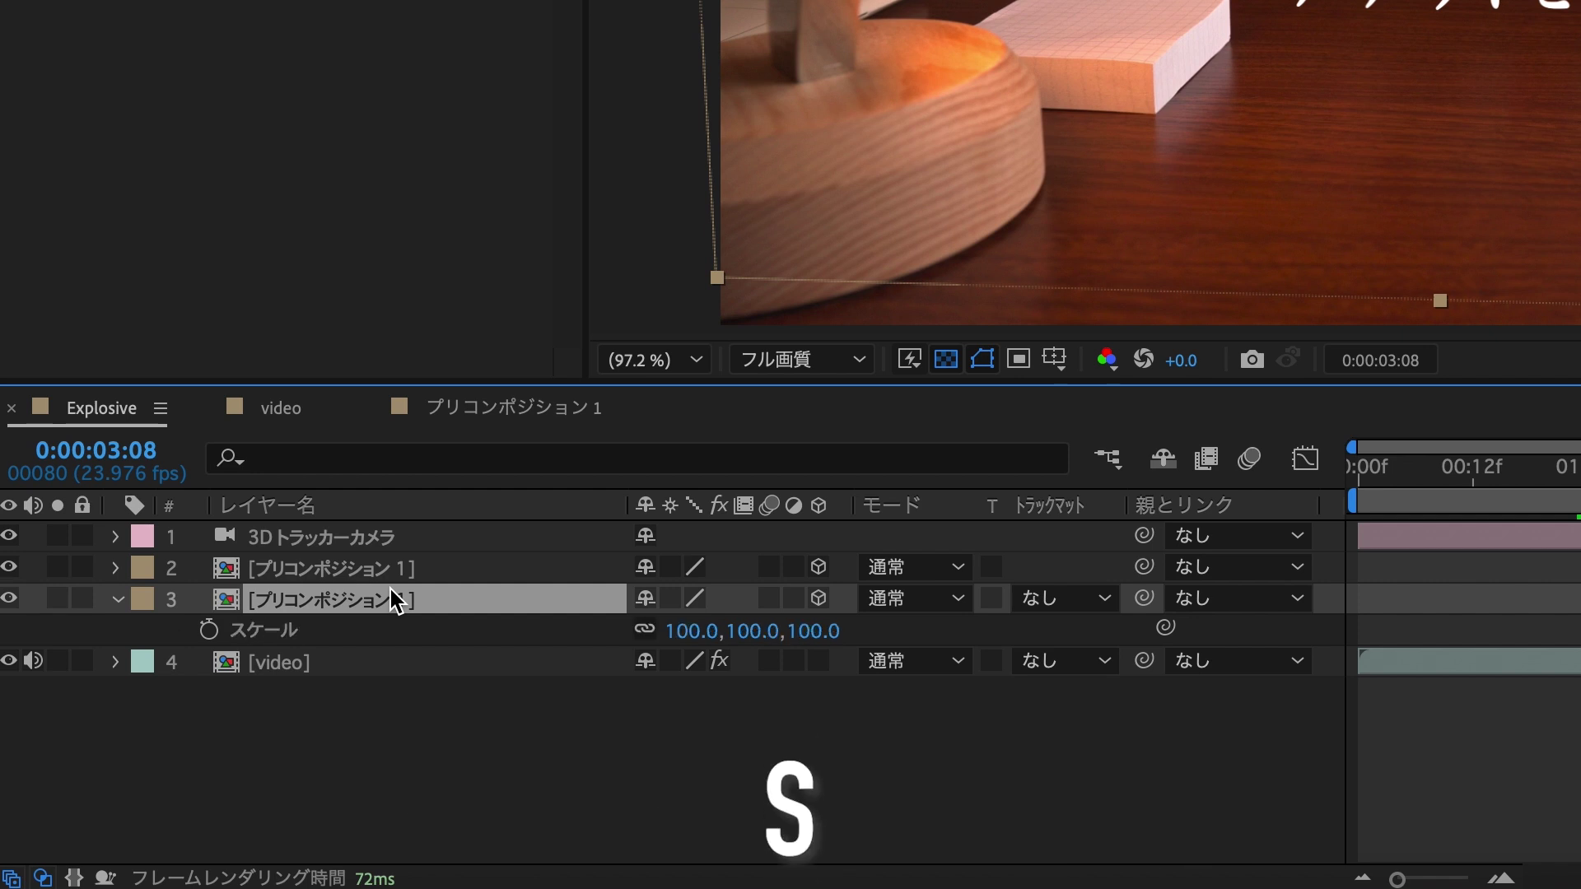
left_click(645, 629)
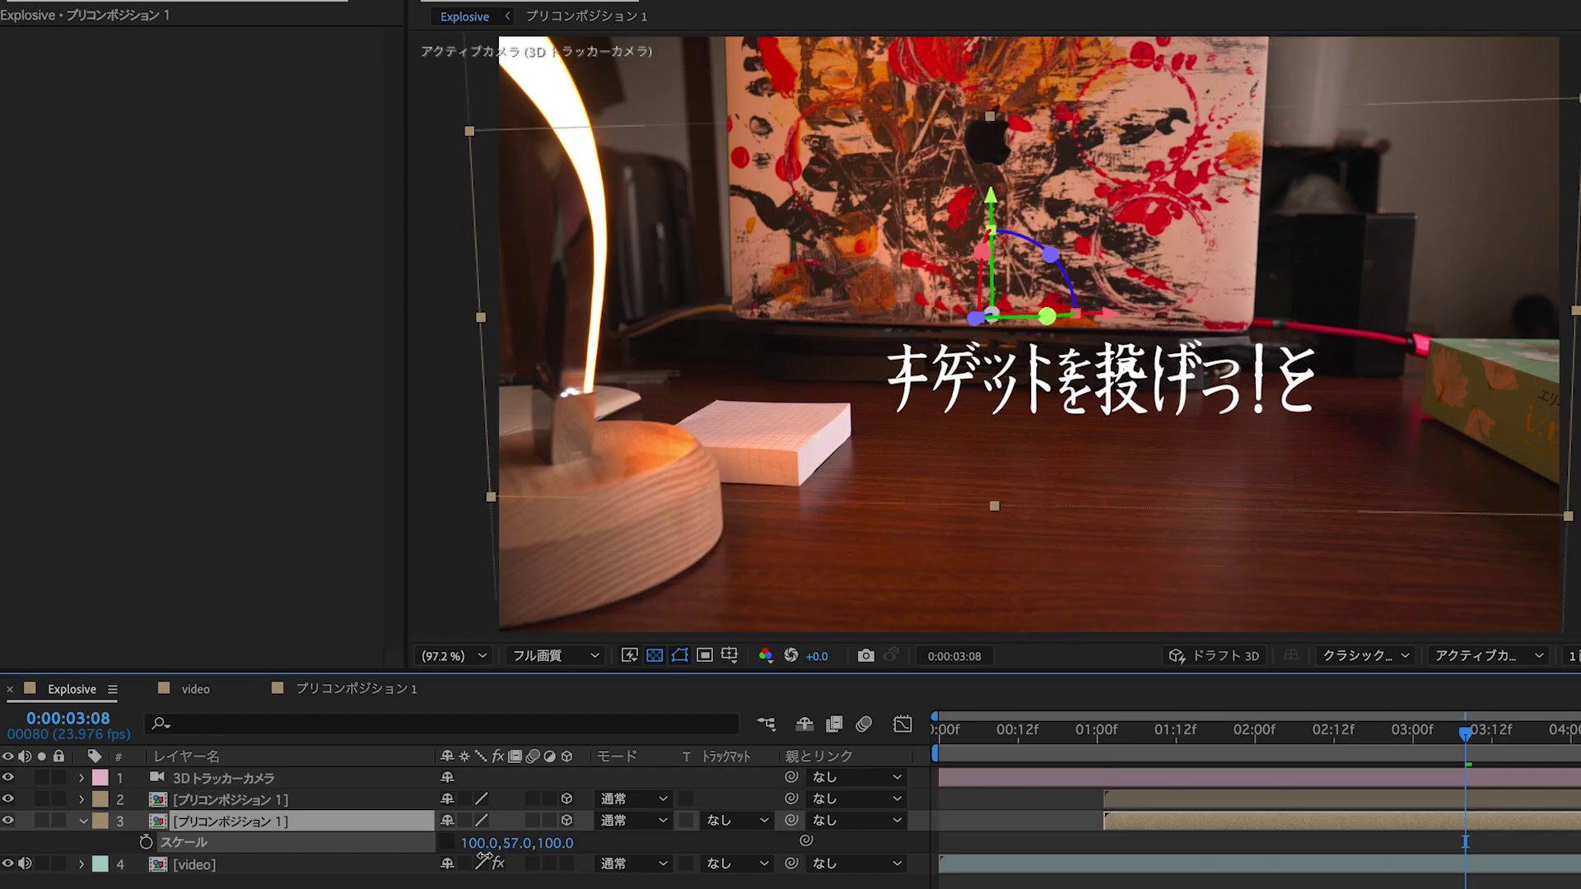
left_click_drag(757, 636, 691, 637)
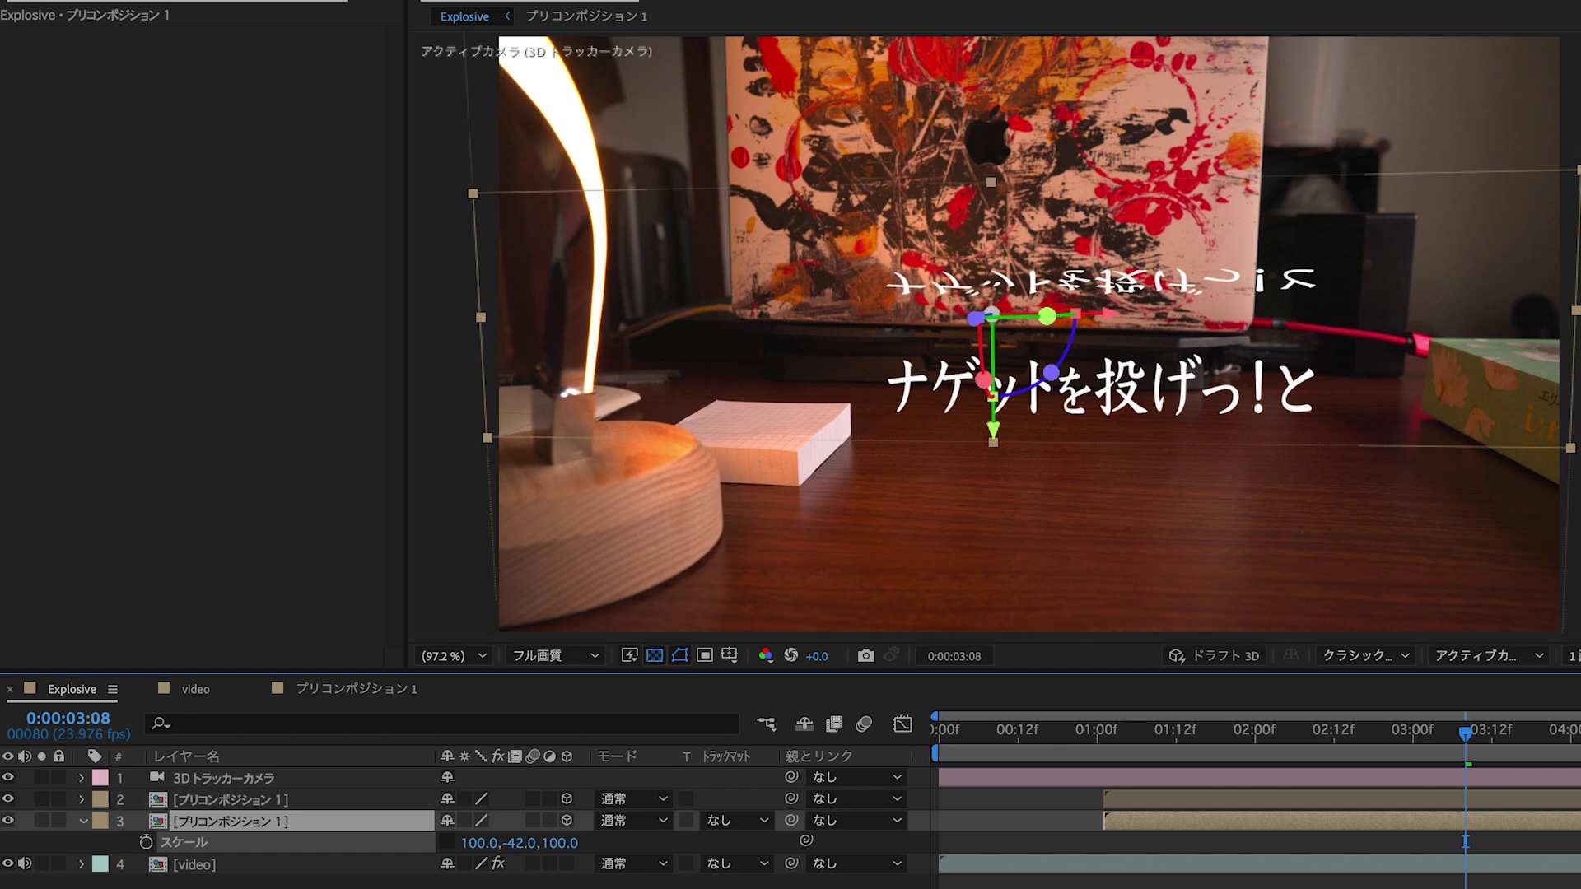
left_click_drag(521, 842, 527, 843)
left_click_drag(994, 445, 993, 638)
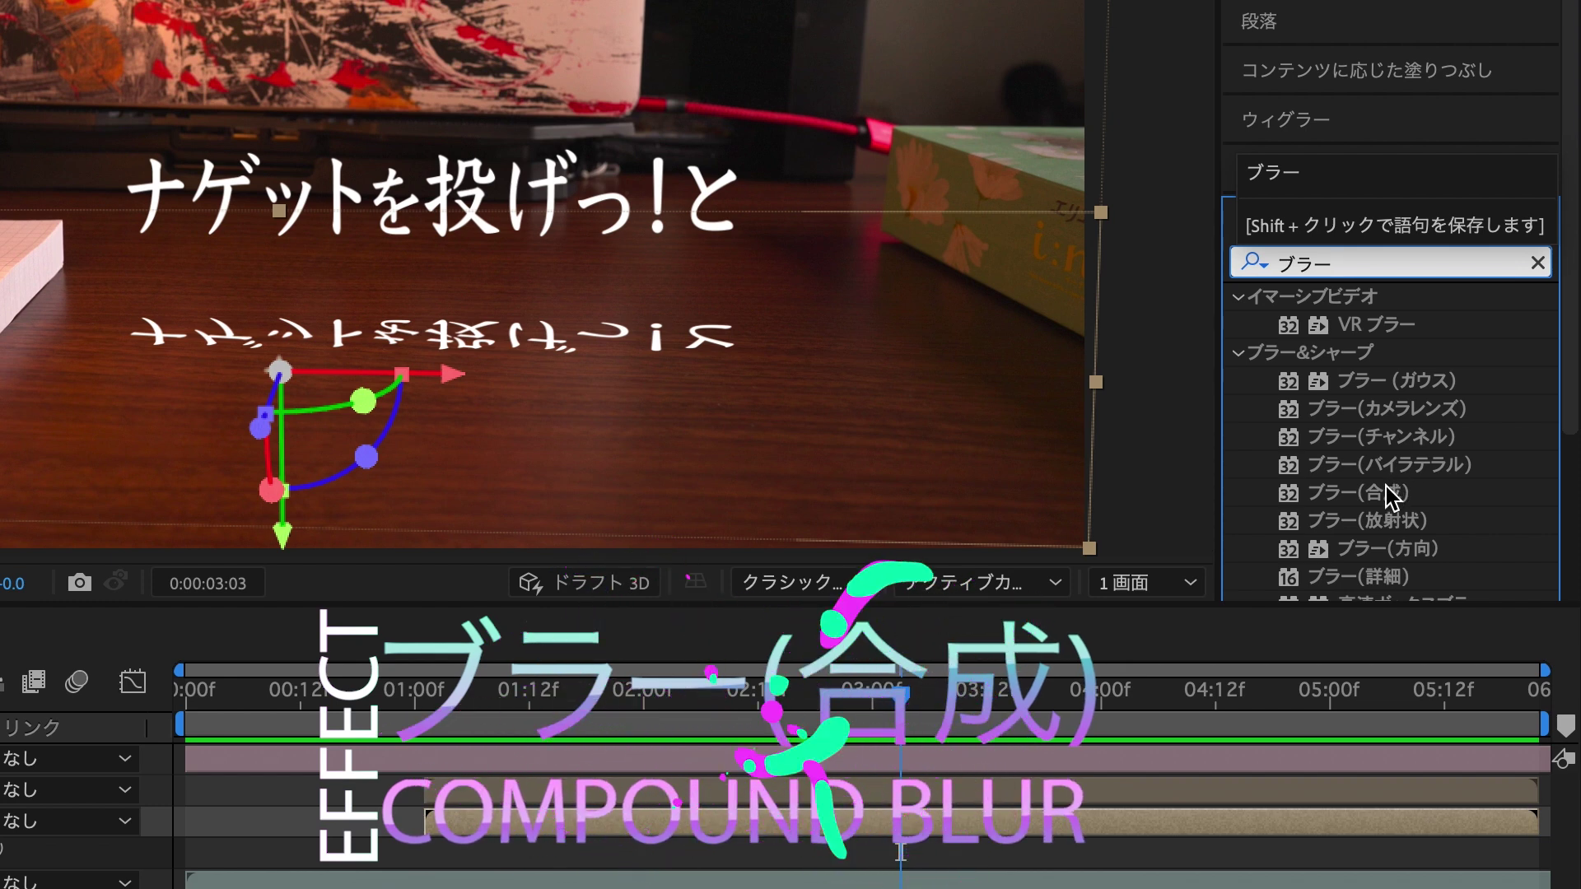
- Apply Compound Blur to the reflection with the video layer as source and Maximum Blur 28
double_click(1390, 495)
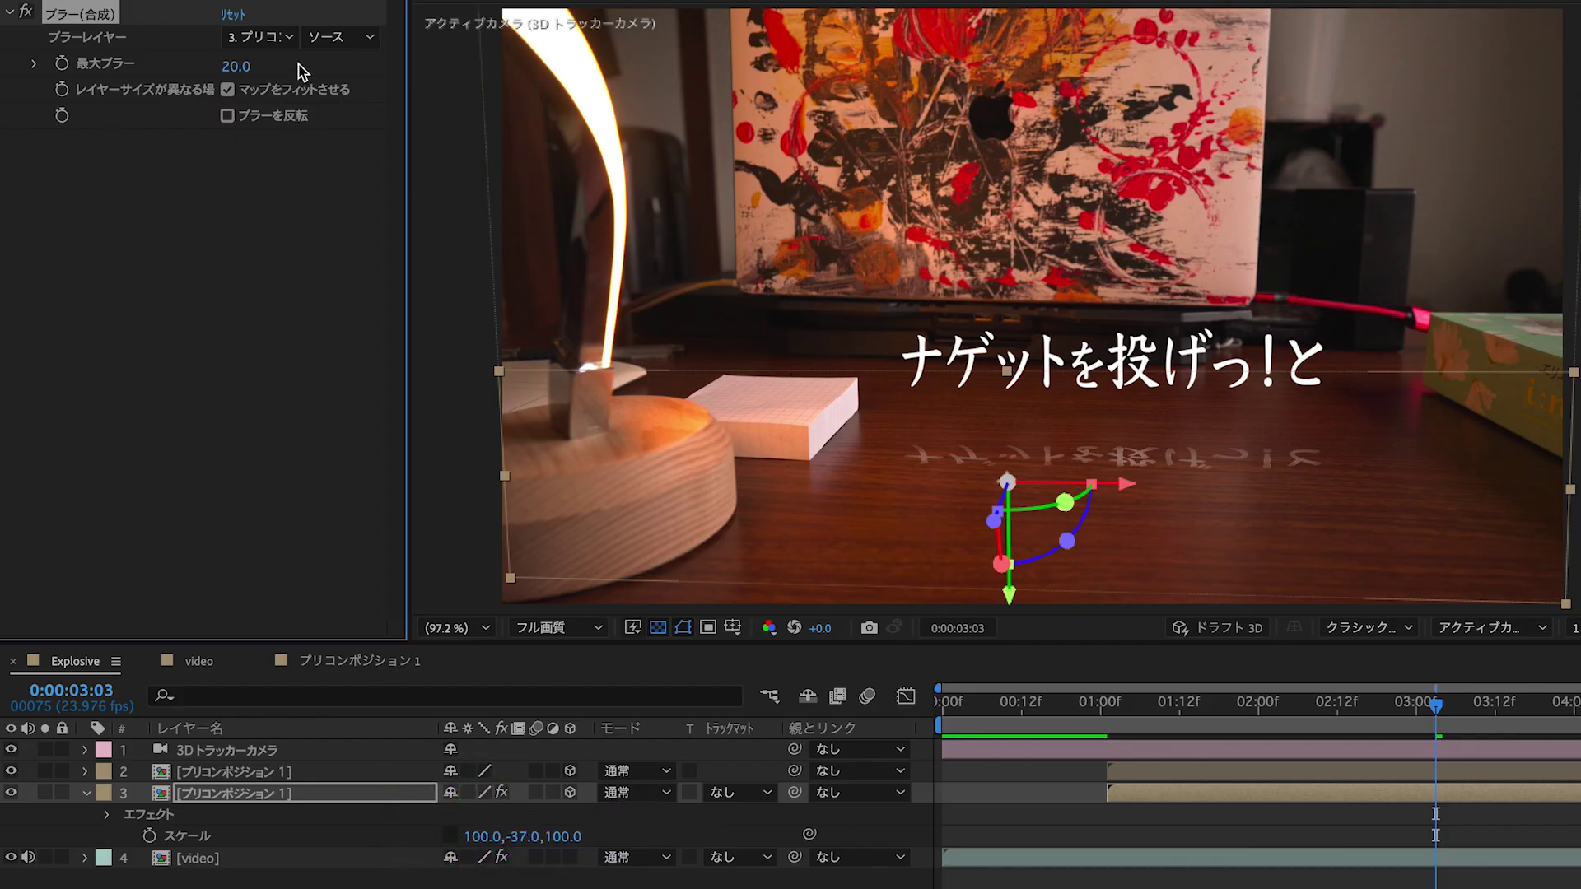
left_click(253, 40)
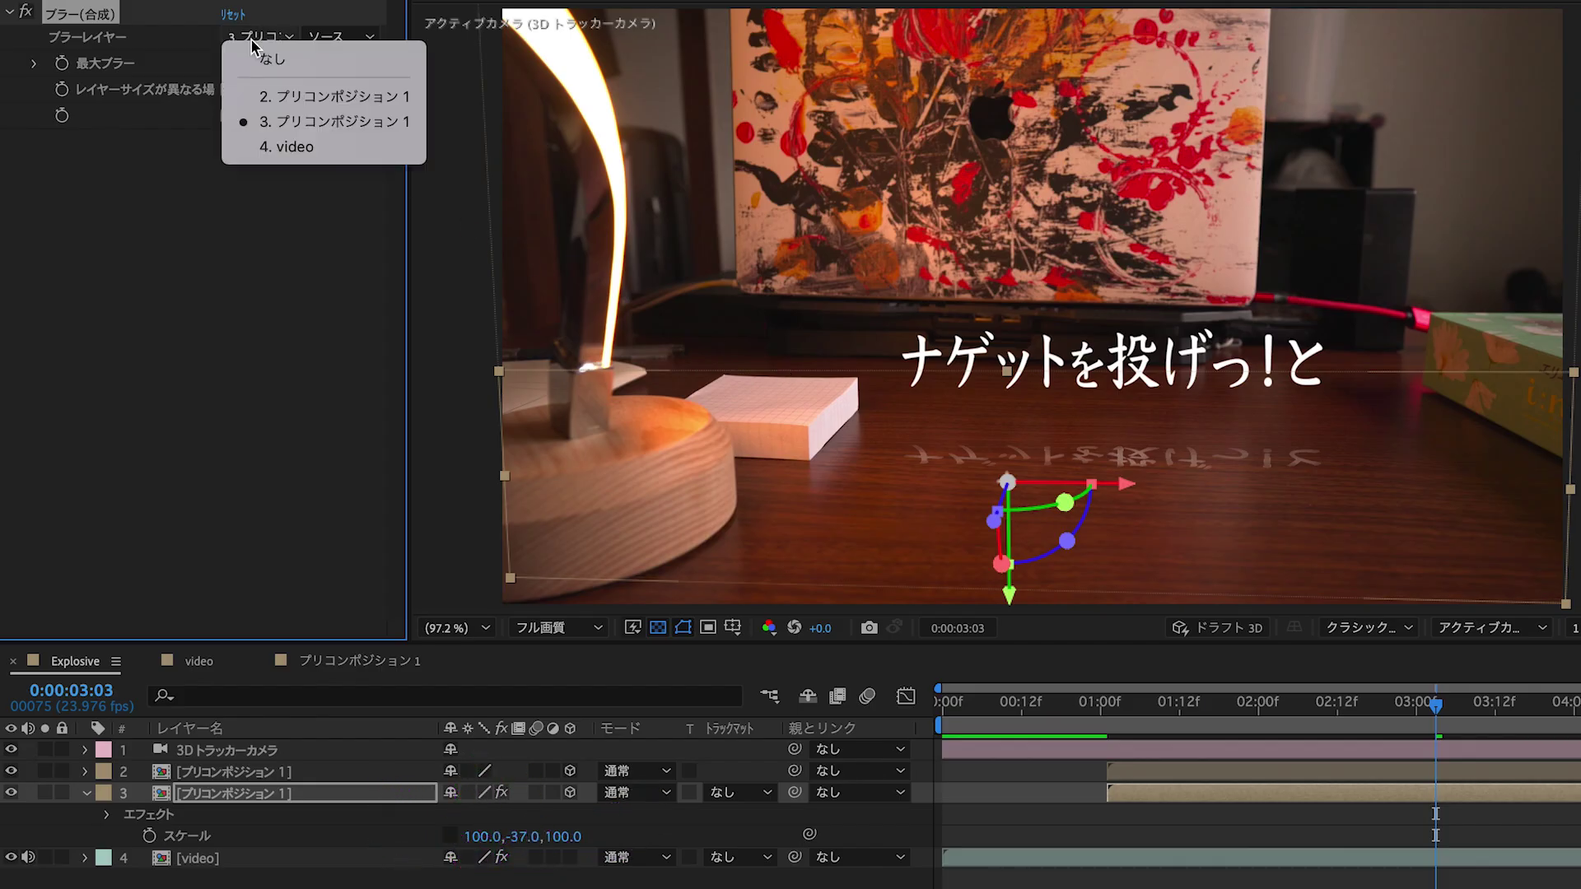
left_click(282, 145)
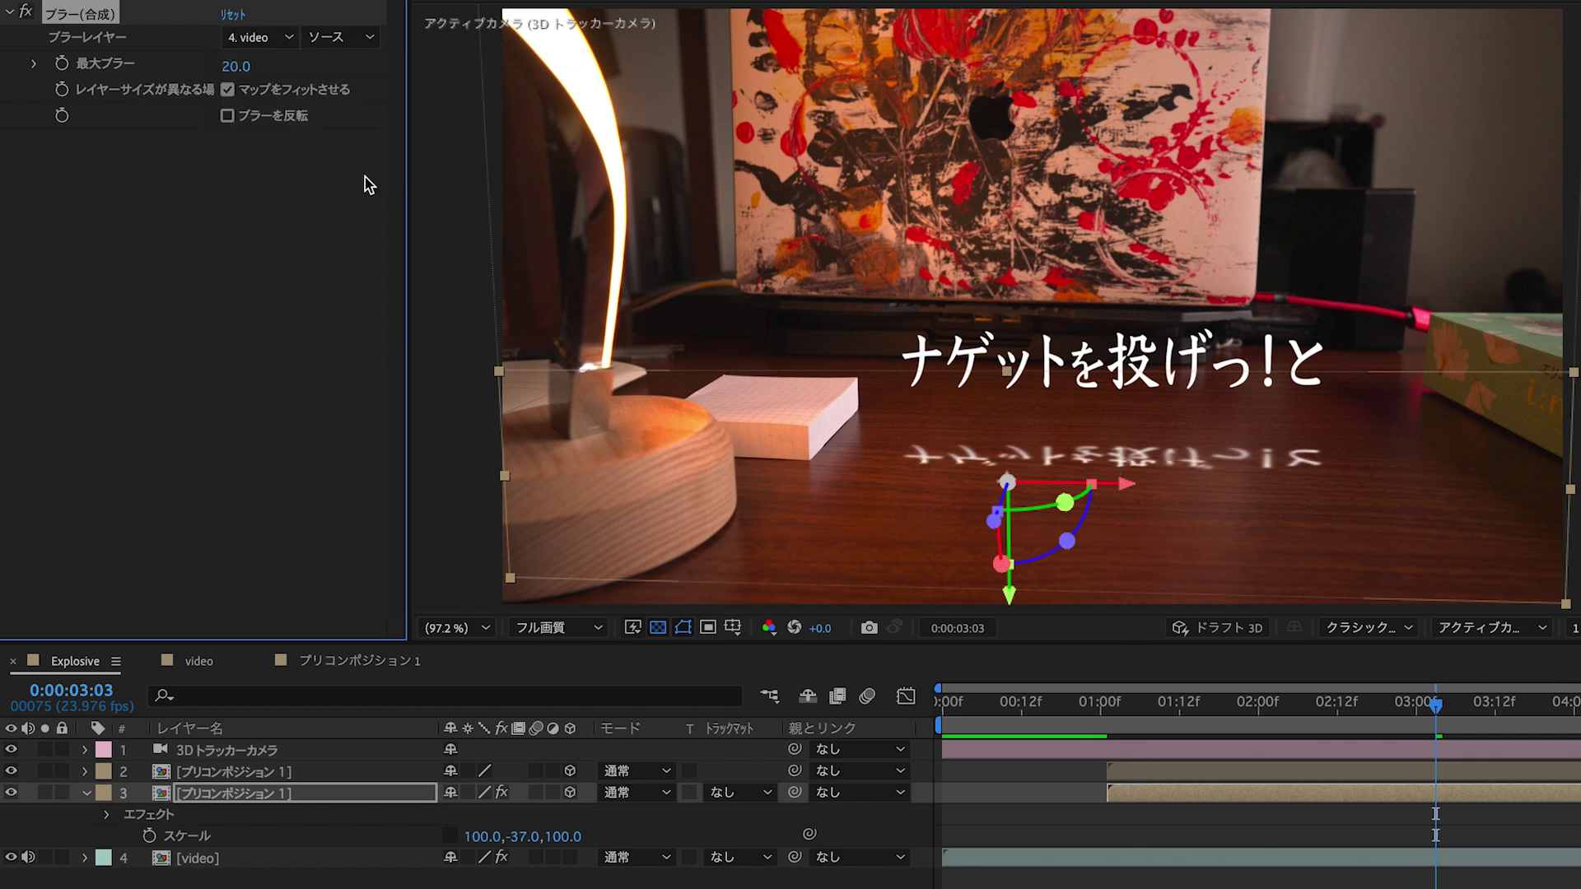
left_click_drag(240, 63, 260, 65)
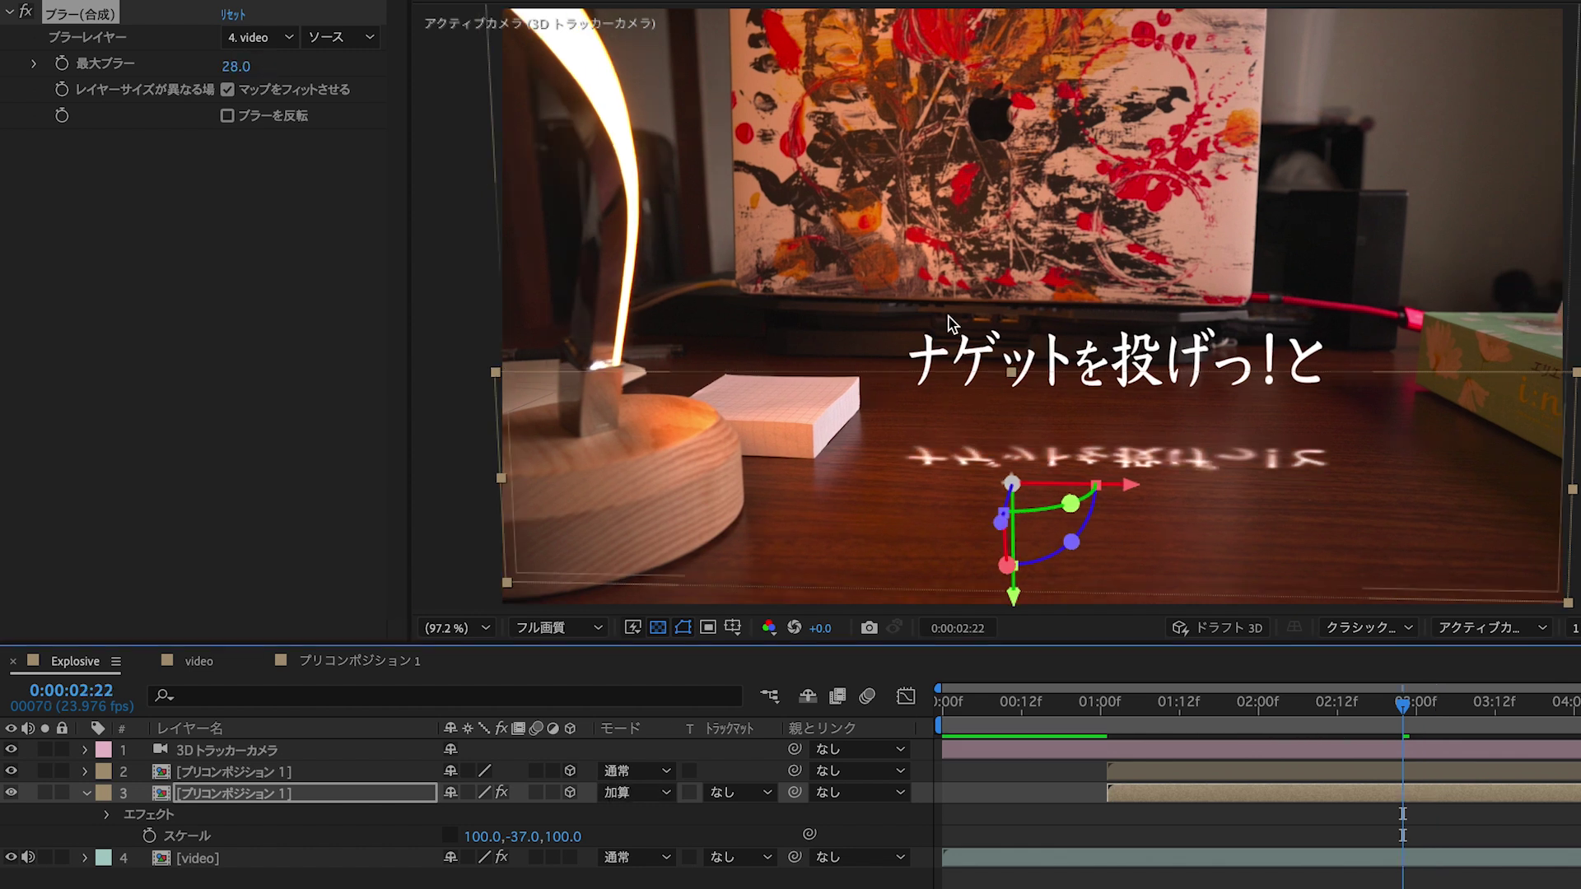
left_click_drag(1255, 731, 1331, 732)
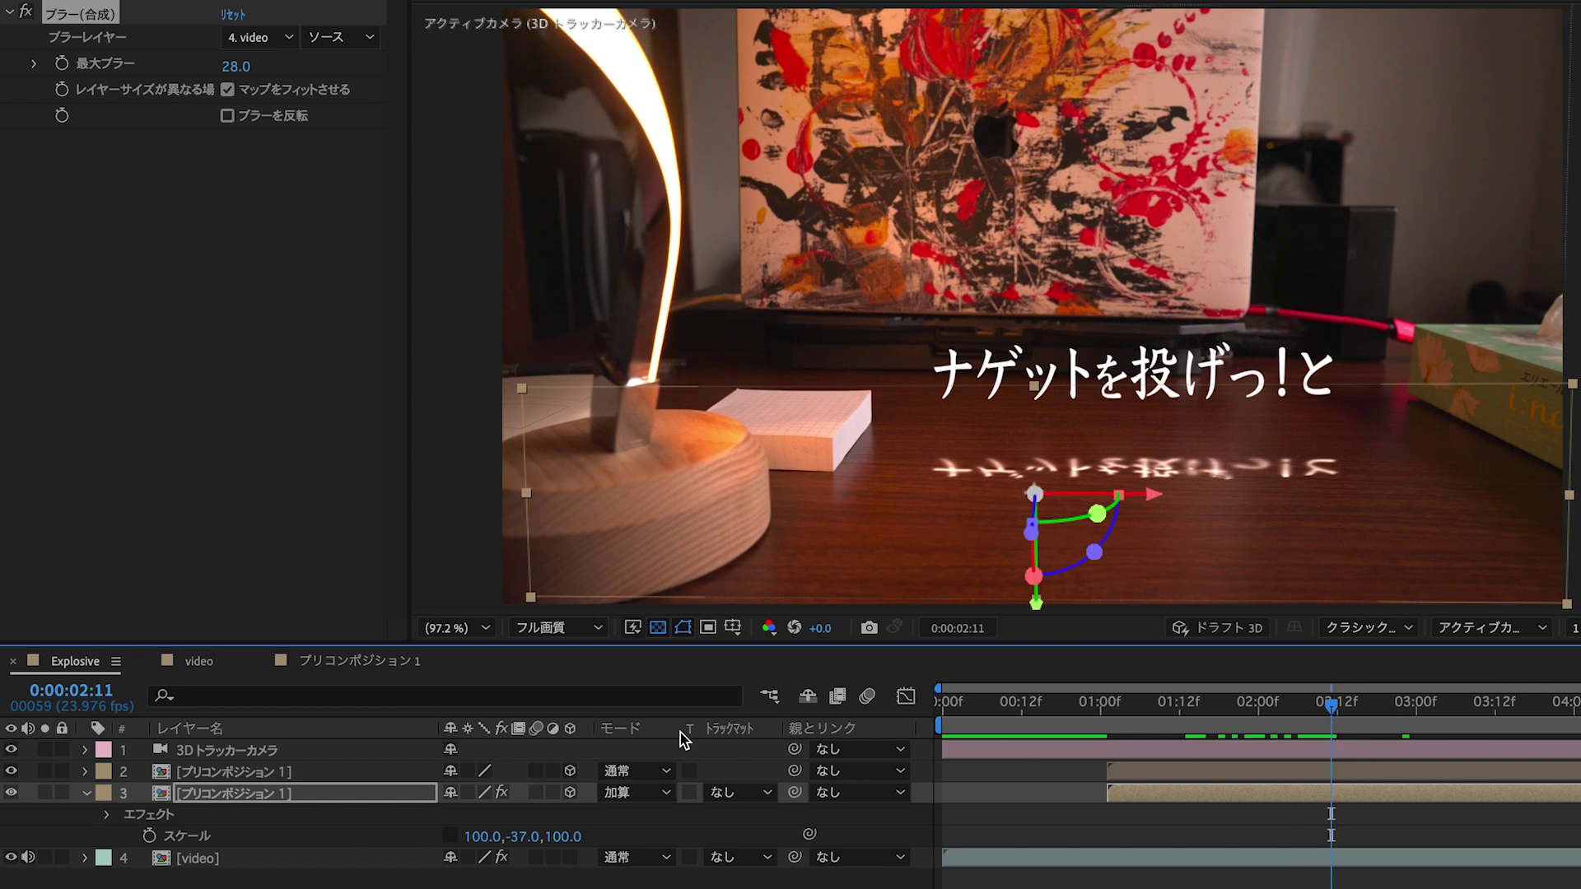
key("t")
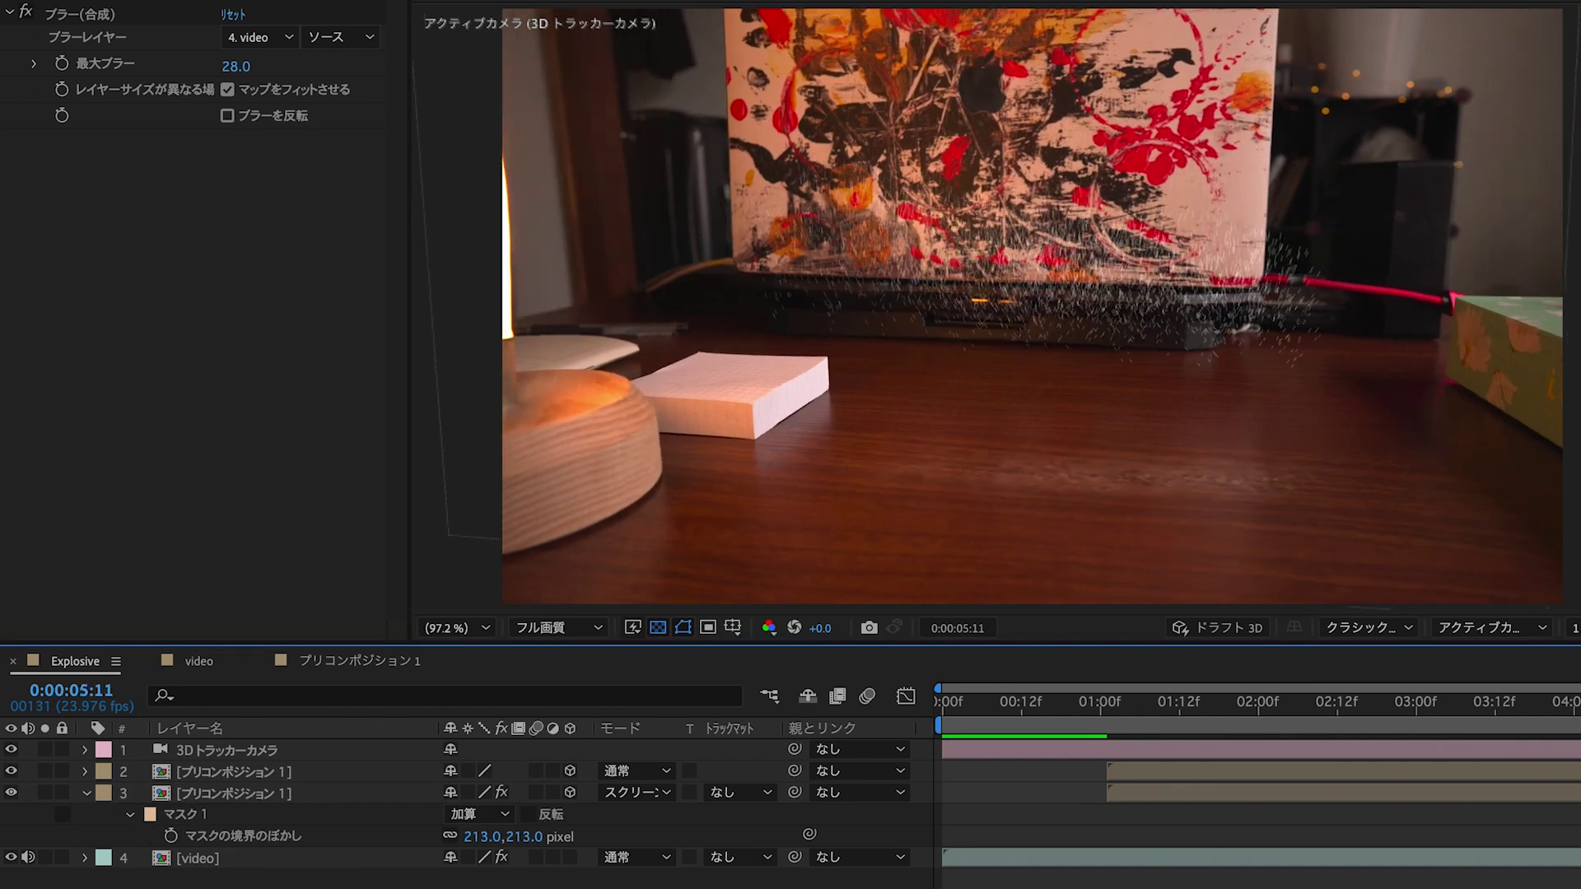
left_click_drag(1126, 804, 1310, 839)
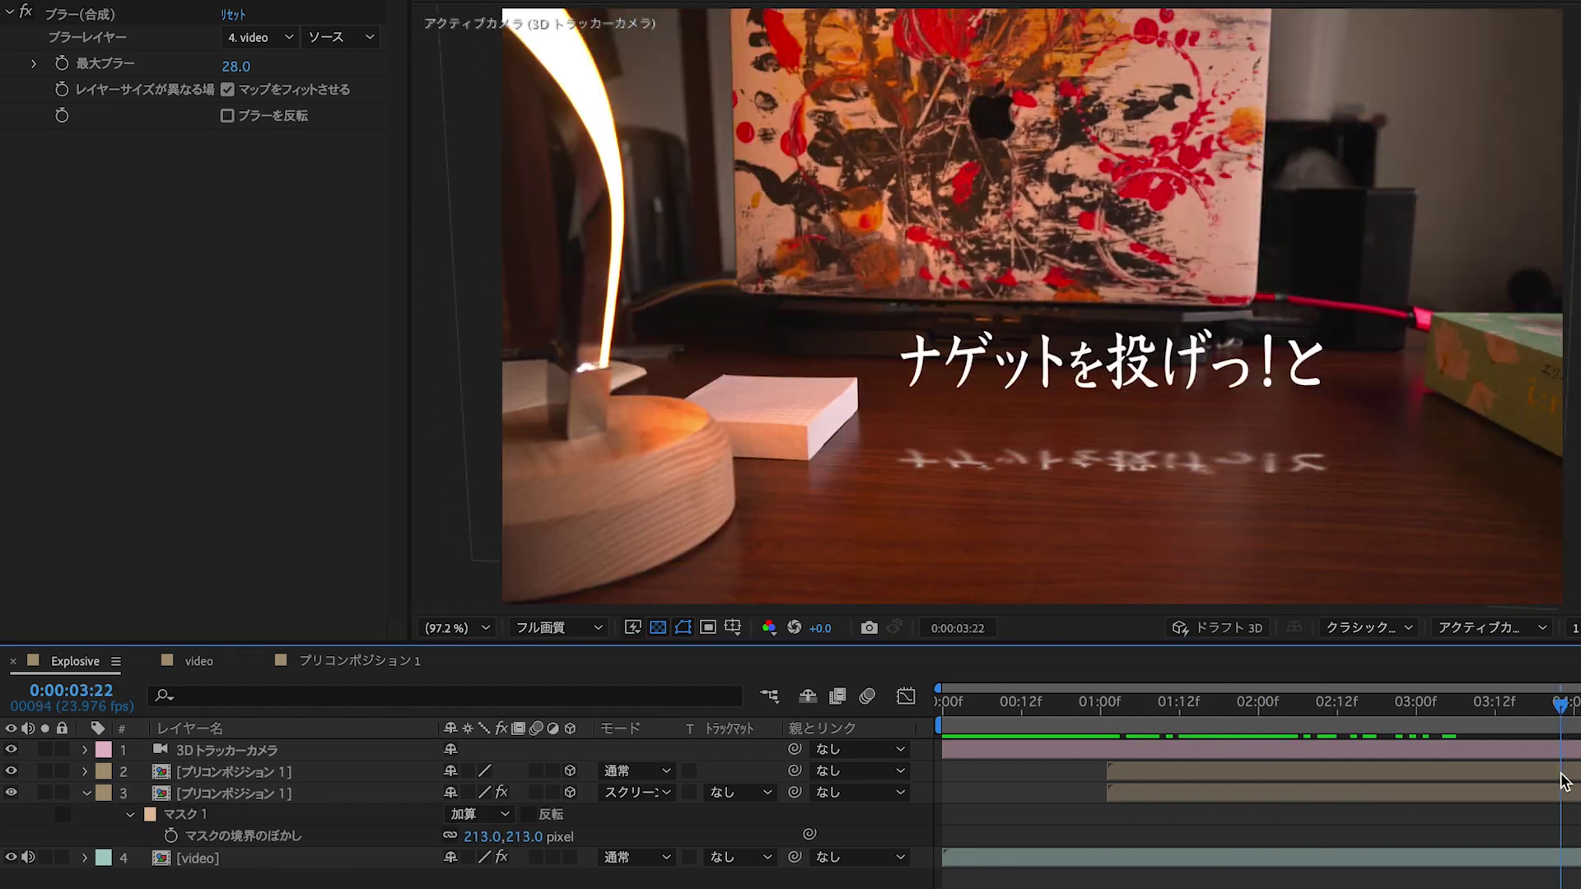